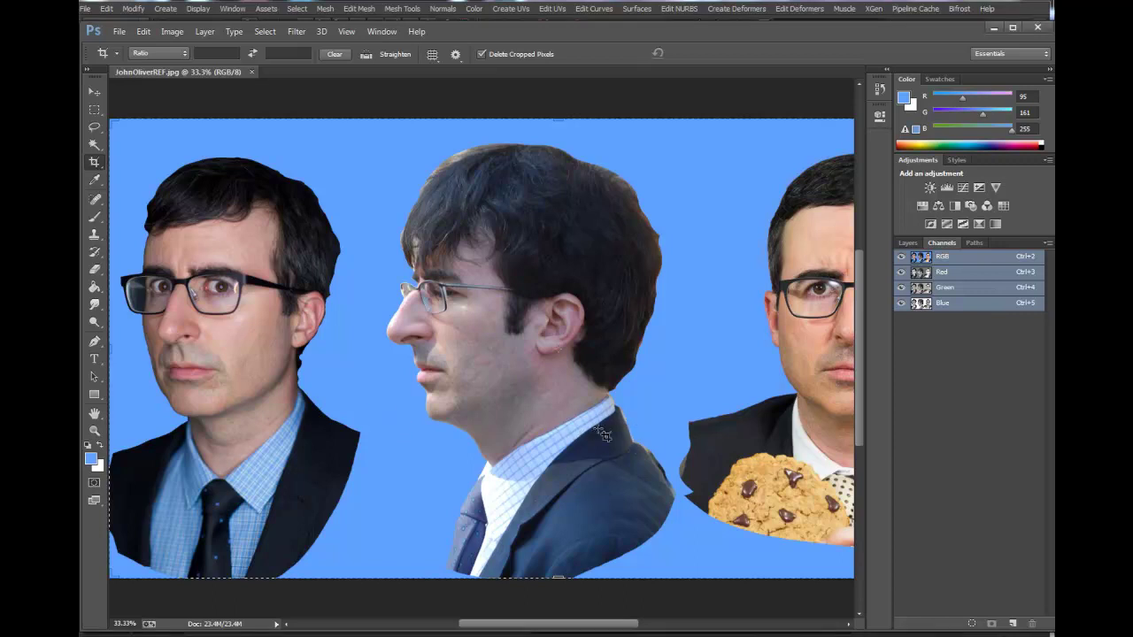
# Examine the side and front head photos on the reference sheet, using the grid overlay to compare their feature alignment.
pyautogui.moveTo(576, 428); pyautogui.dragTo(480, 444)
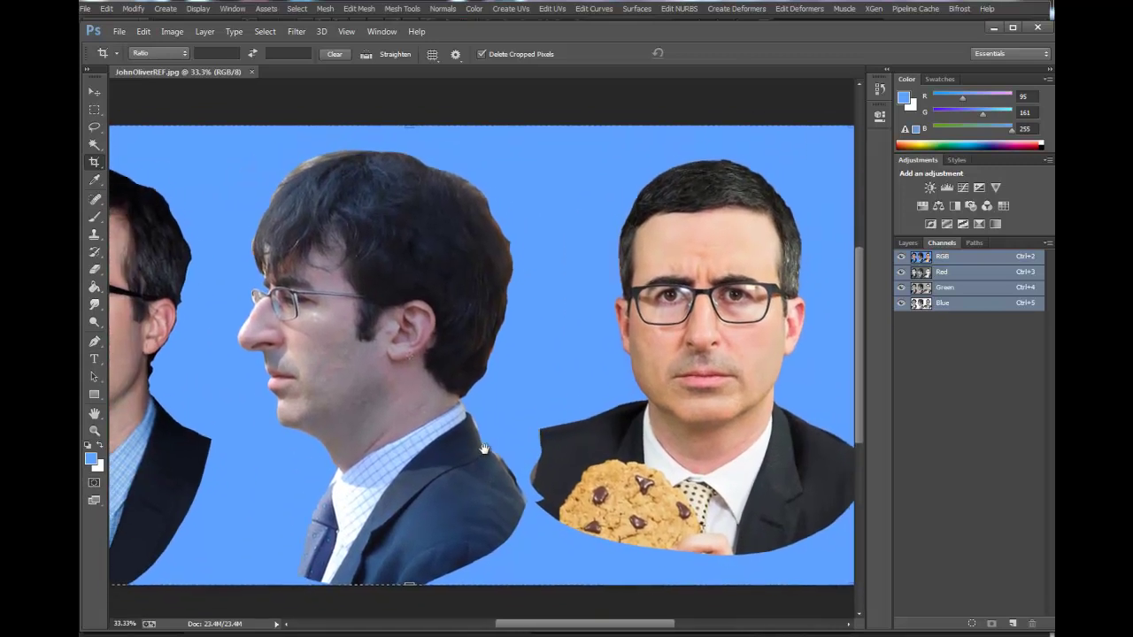
pyautogui.press('Return')
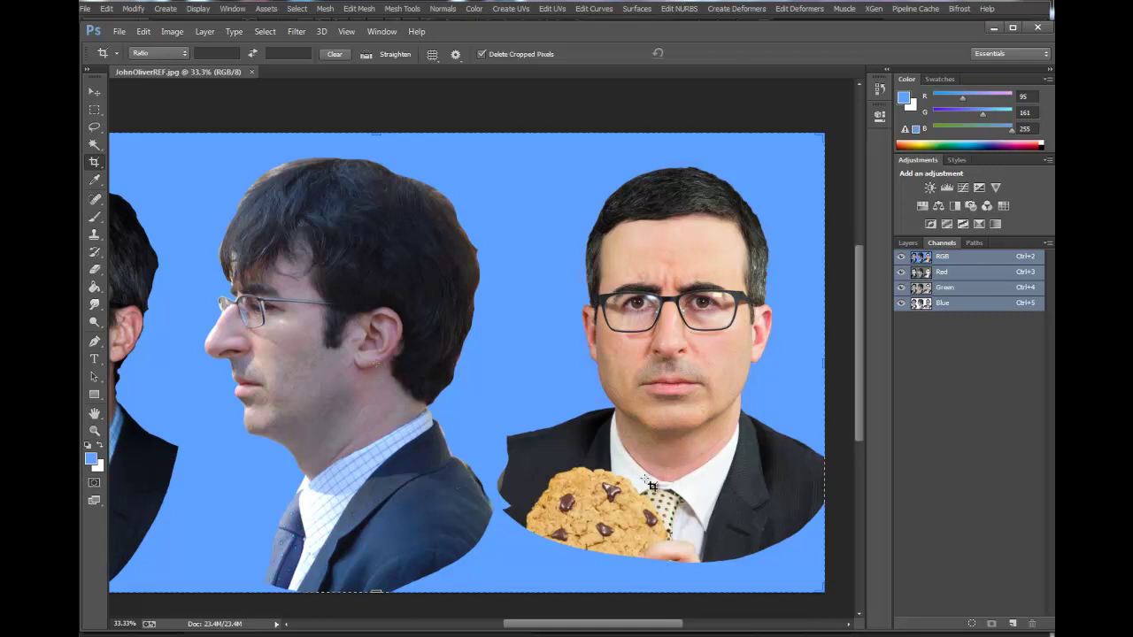
pyautogui.moveTo(552, 495); pyautogui.dragTo(797, 470)
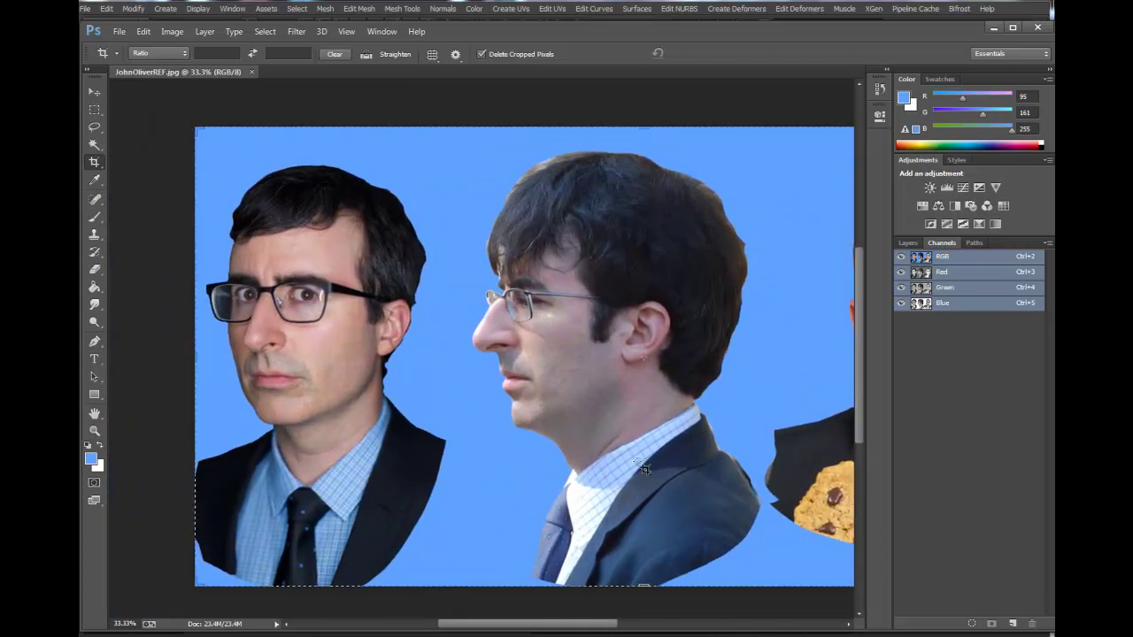
pyautogui.moveTo(608, 352); pyautogui.dragTo(557, 344)
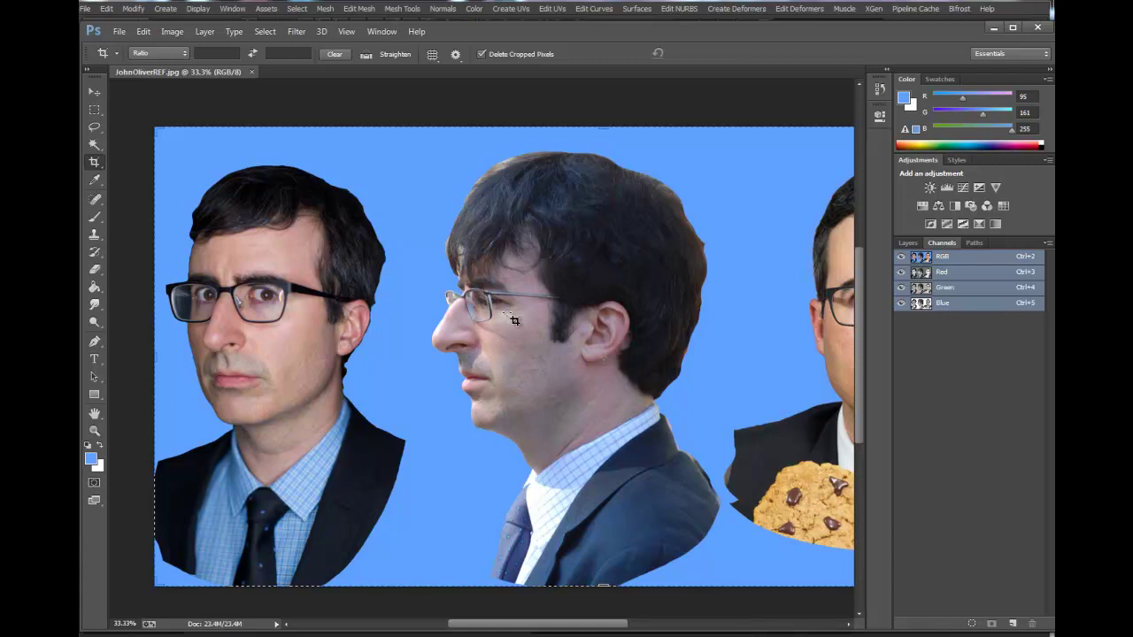
pyautogui.moveTo(643, 375); pyautogui.dragTo(569, 374)
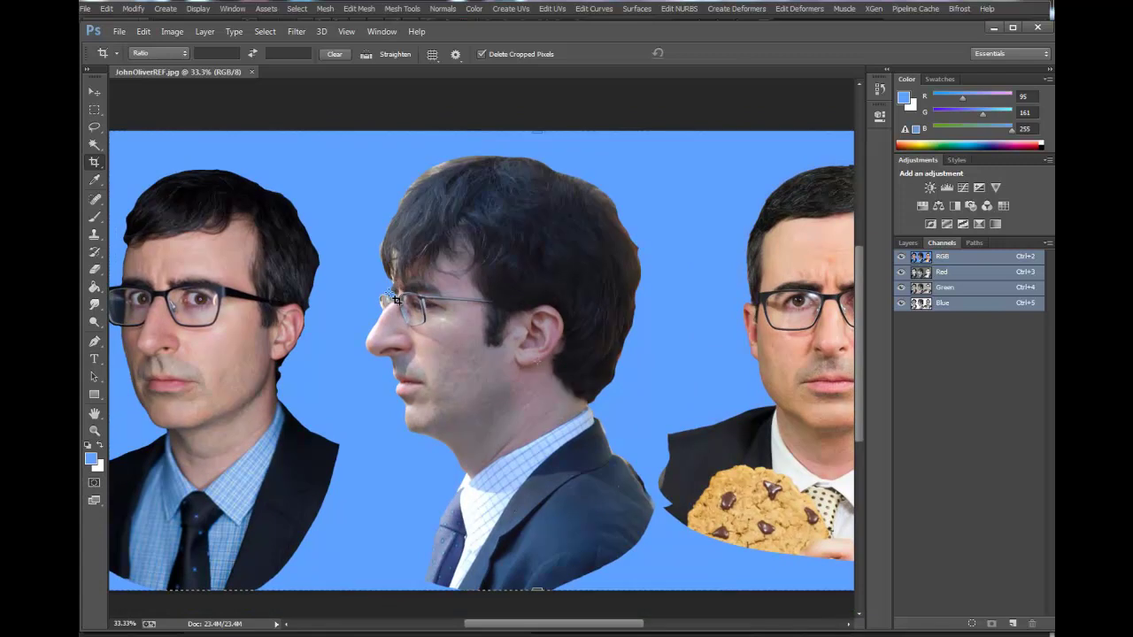
pyautogui.moveTo(607, 412); pyautogui.dragTo(513, 404)
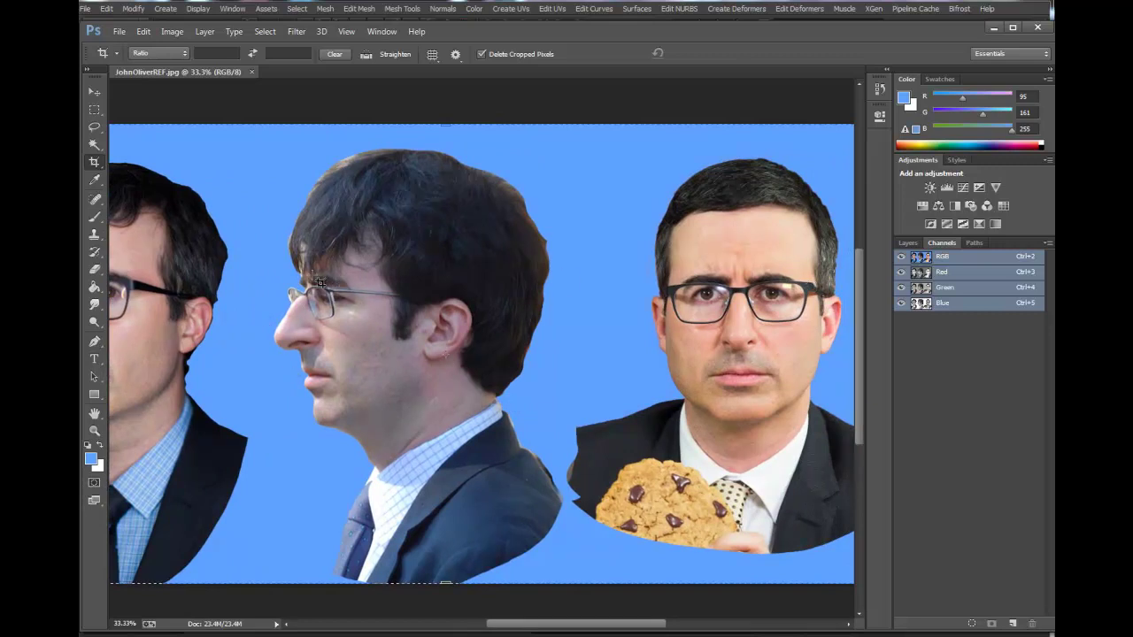
pyautogui.hotkey('ctrl', "'")
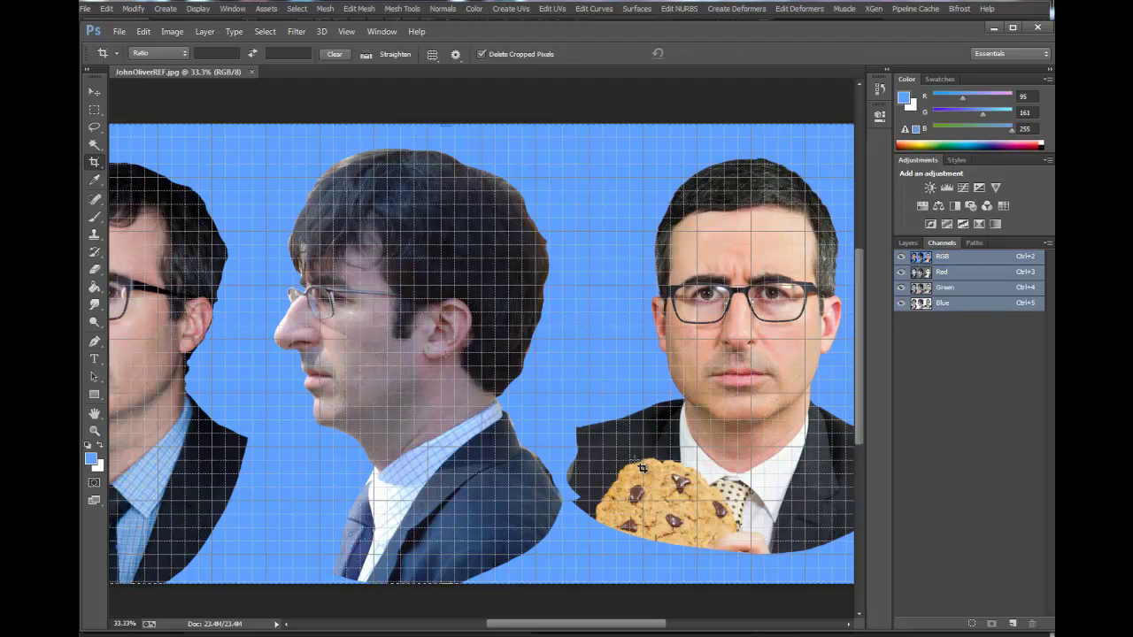
pyautogui.moveTo(374, 430); pyautogui.dragTo(494, 429)
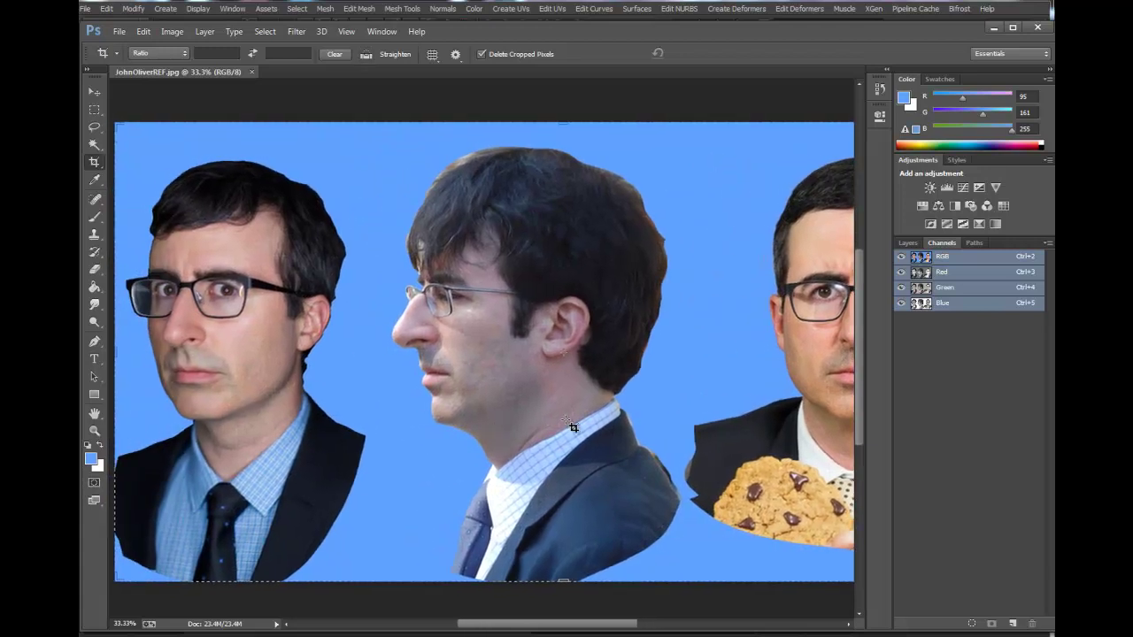
# Inspect the three-quarter, side and front head photos across the whole reference sheet.
pyautogui.moveTo(435, 396); pyautogui.dragTo(367, 392)
pyautogui.hscroll(-3, 278, 384)
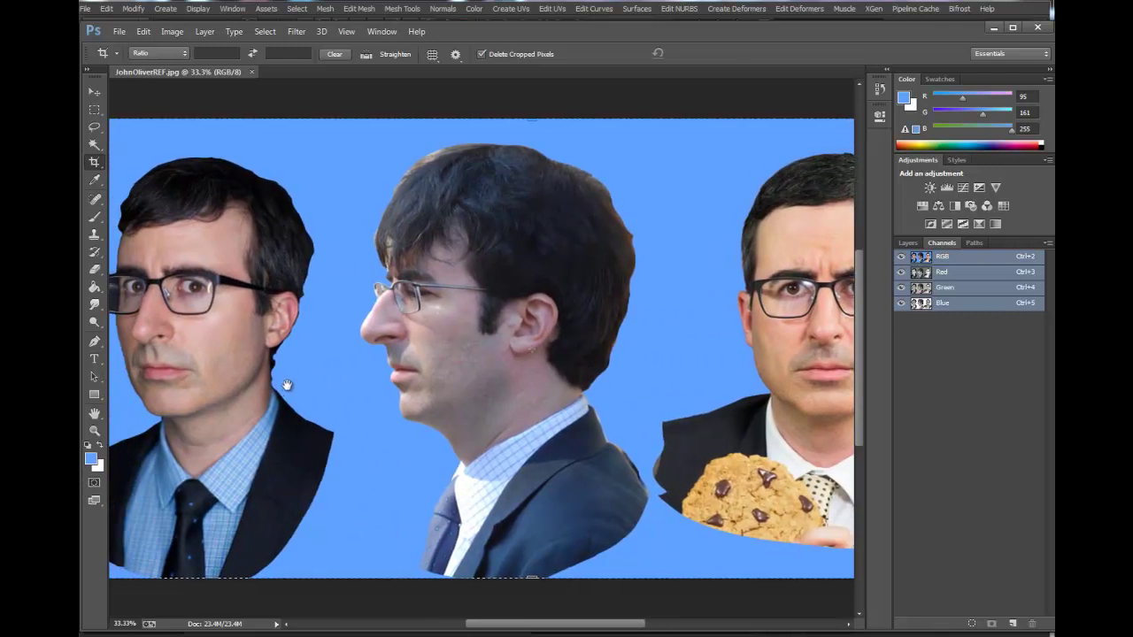
pyautogui.hscroll(-1, 301, 394)
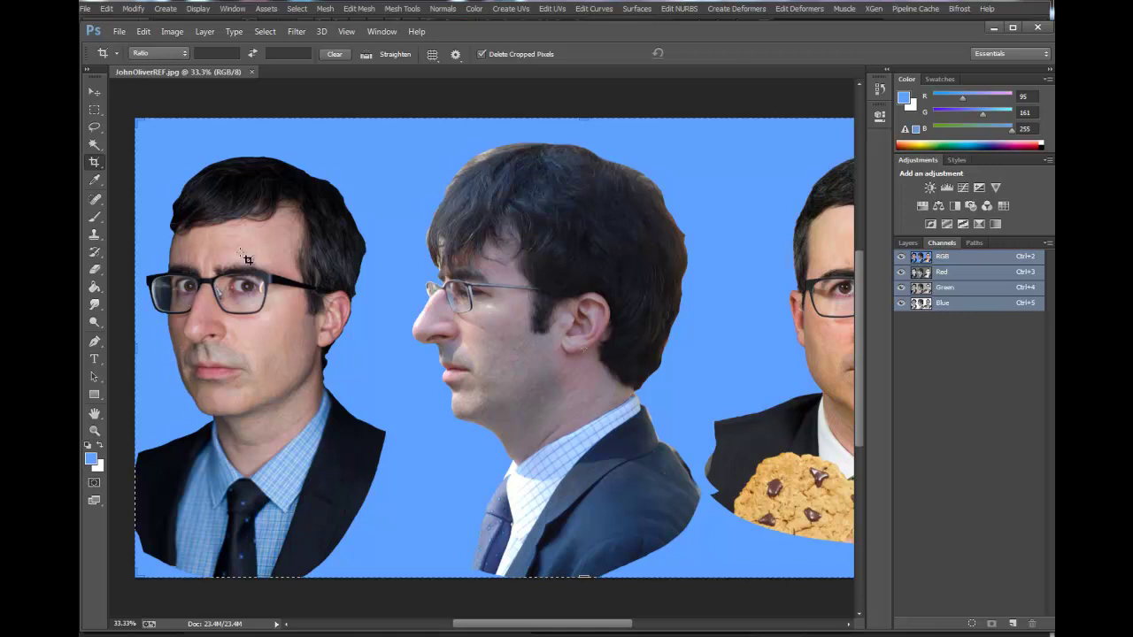
pyautogui.hscroll(-2, 271, 392)
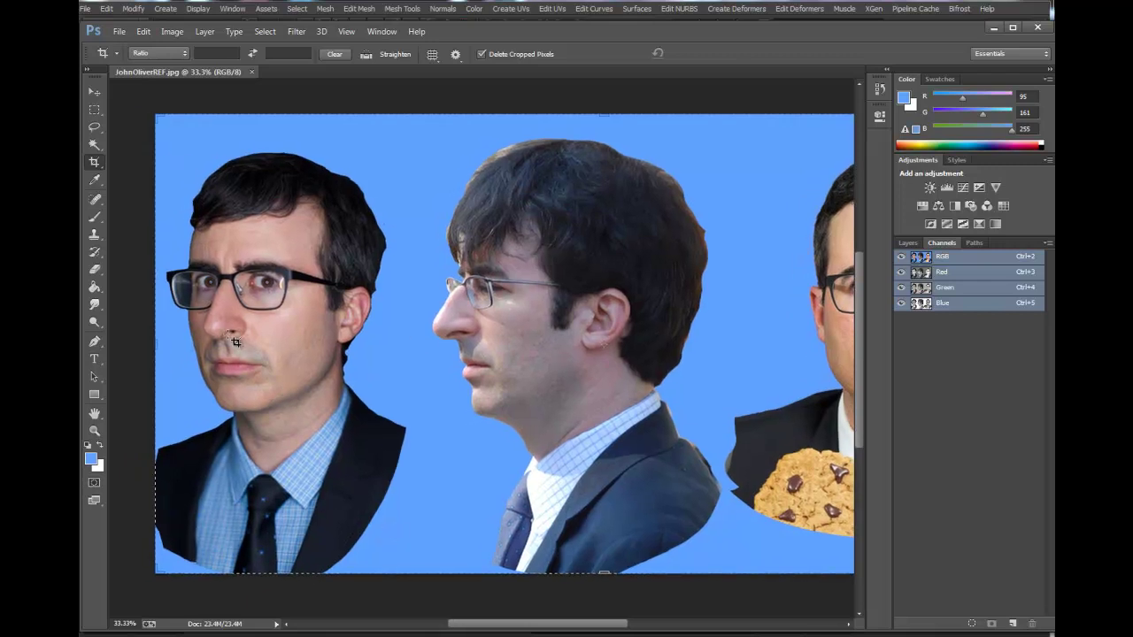
pyautogui.scroll(1, 275, 350)
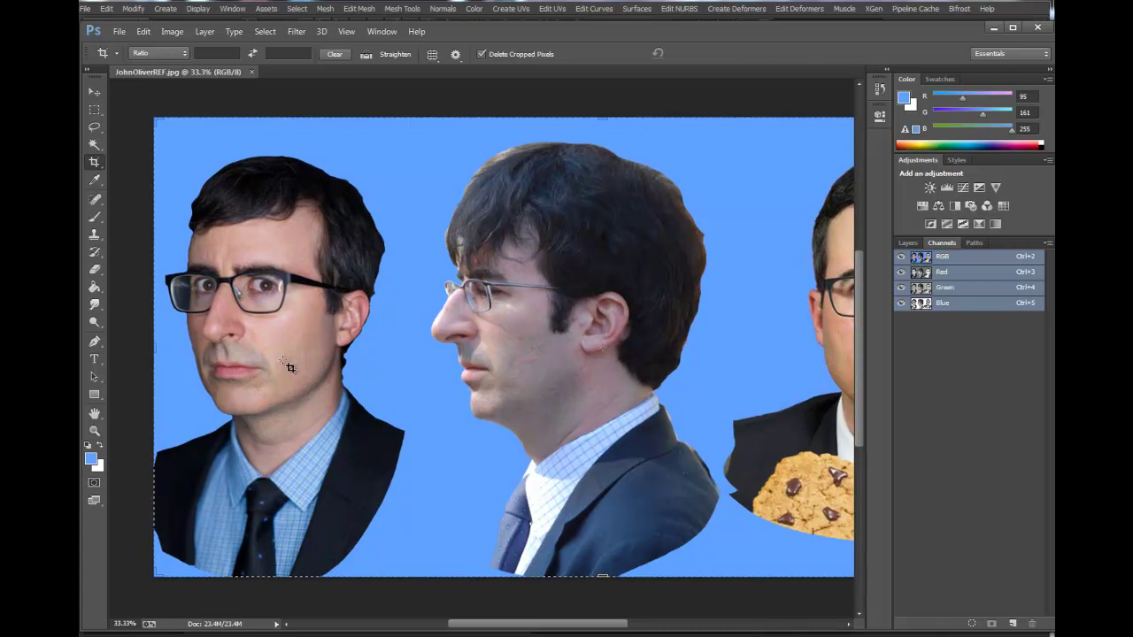
pyautogui.moveTo(313, 343); pyautogui.dragTo(322, 348)
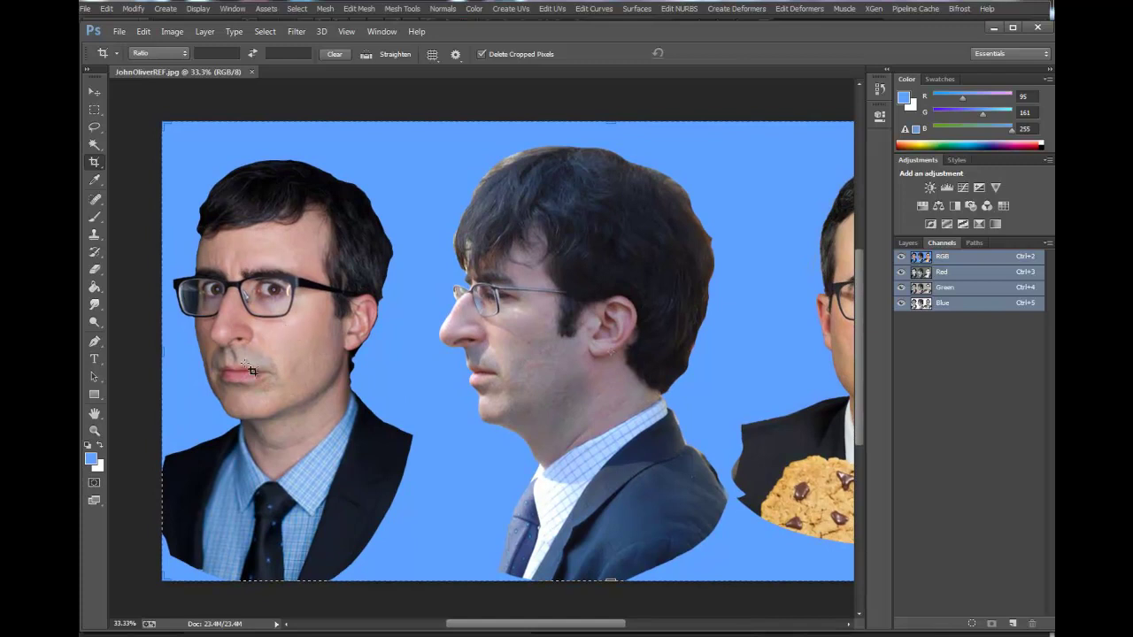
pyautogui.moveTo(326, 362); pyautogui.dragTo(329, 362)
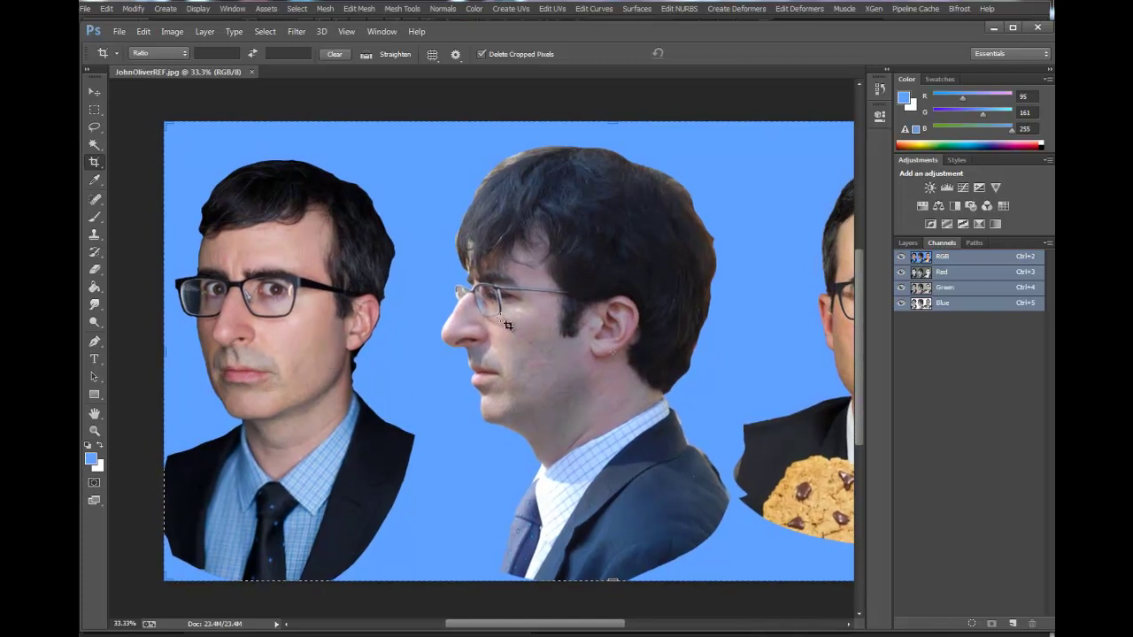
pyautogui.moveTo(550, 401); pyautogui.dragTo(374, 408)
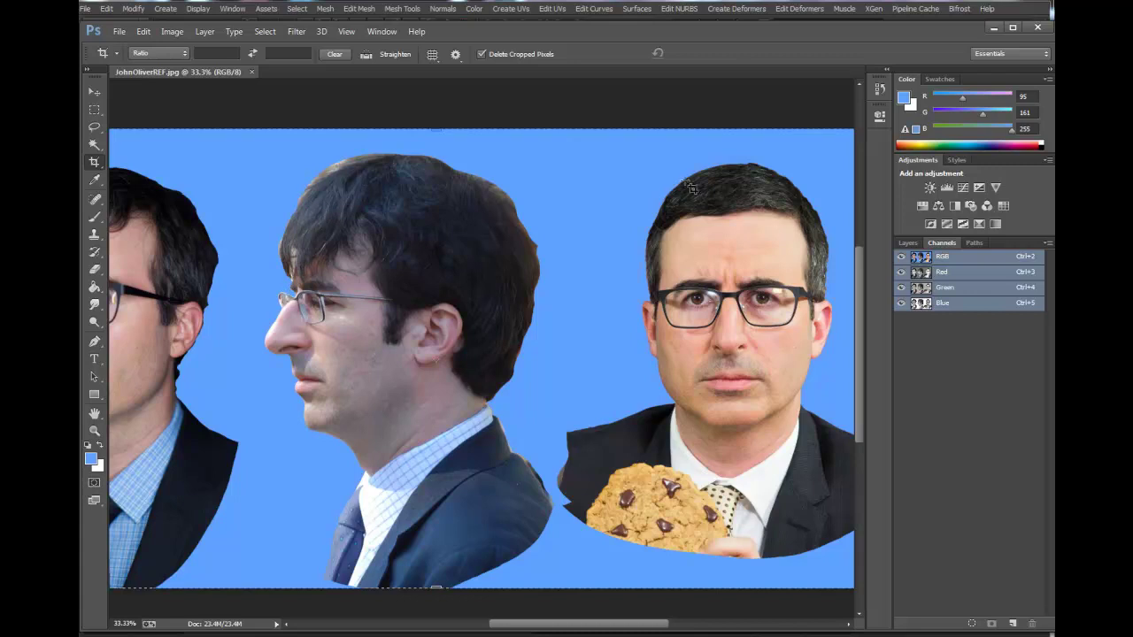
pyautogui.moveTo(696, 328)
pyautogui.mouseDown()
pyautogui.moveTo(631, 319)
pyautogui.moveTo(685, 345)
pyautogui.mouseUp()
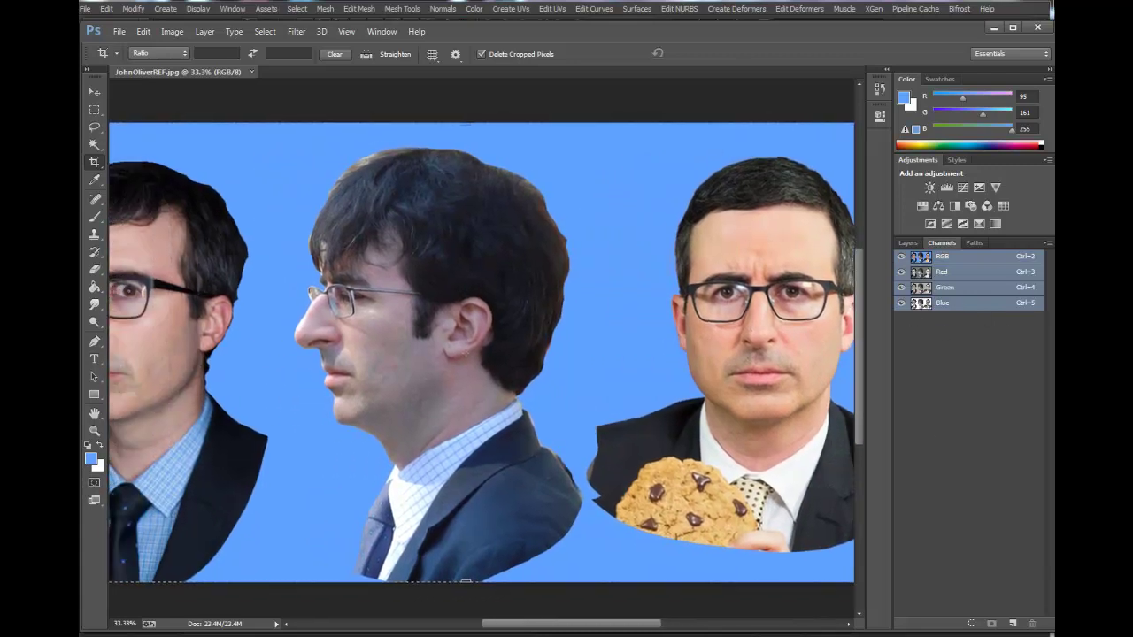
pyautogui.moveTo(782, 168); pyautogui.dragTo(727, 165)
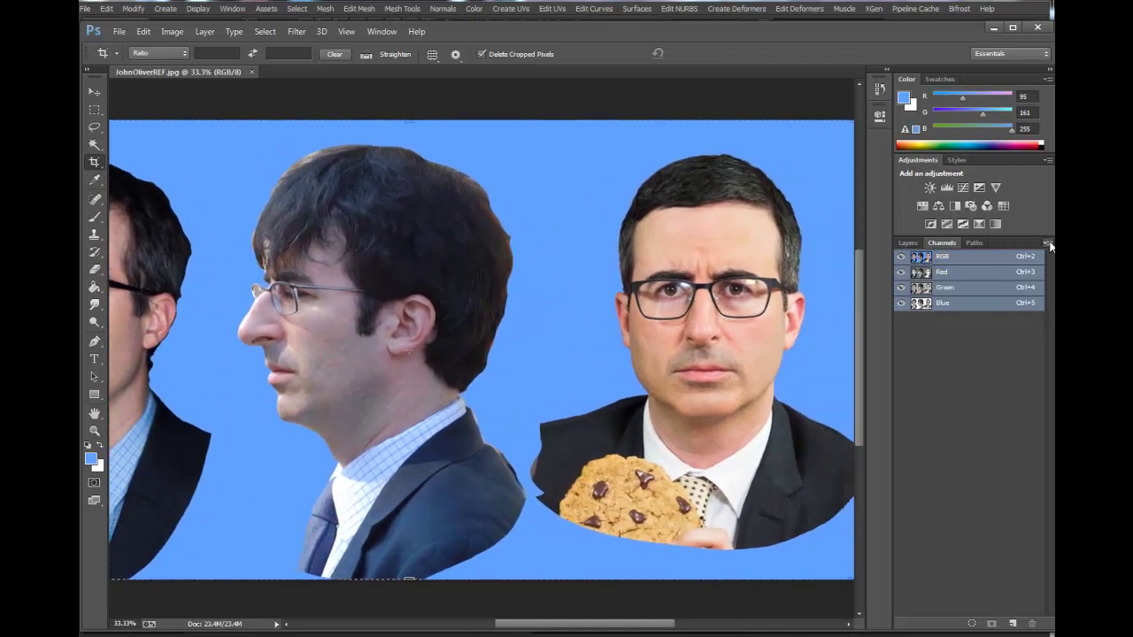
# Create a new alpha channel and select the blue background around the heads with the Magic Wand, adding the missed fringe areas.
pyautogui.keyDown('alt'); pyautogui.click(1012, 623); pyautogui.keyUp('alt')
pyautogui.click(803, 196)
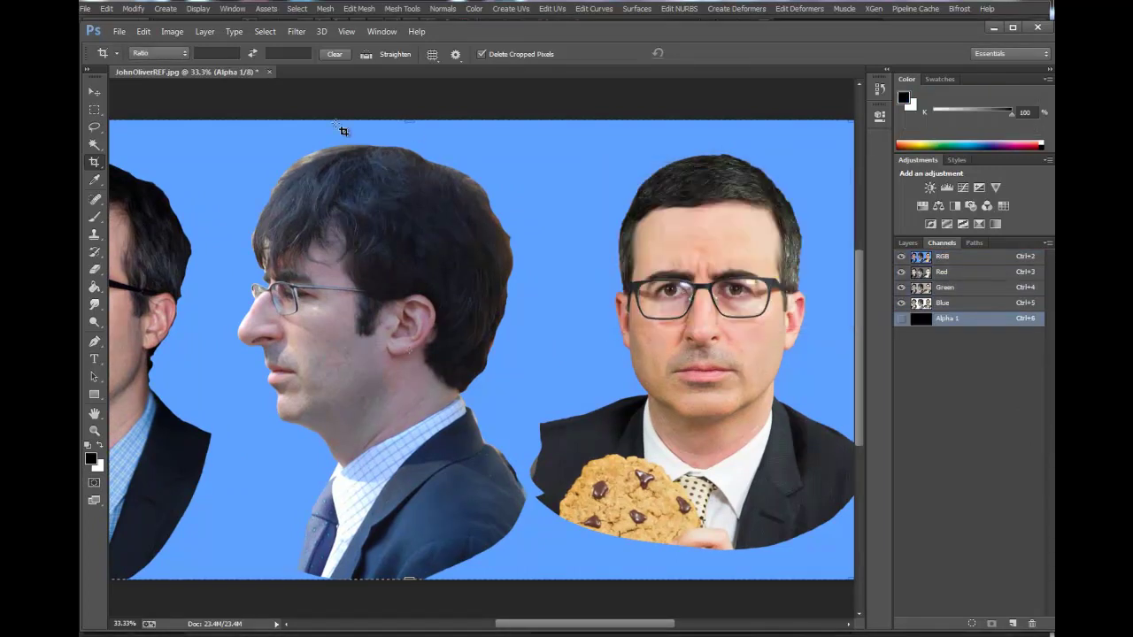
pyautogui.click(95, 144)
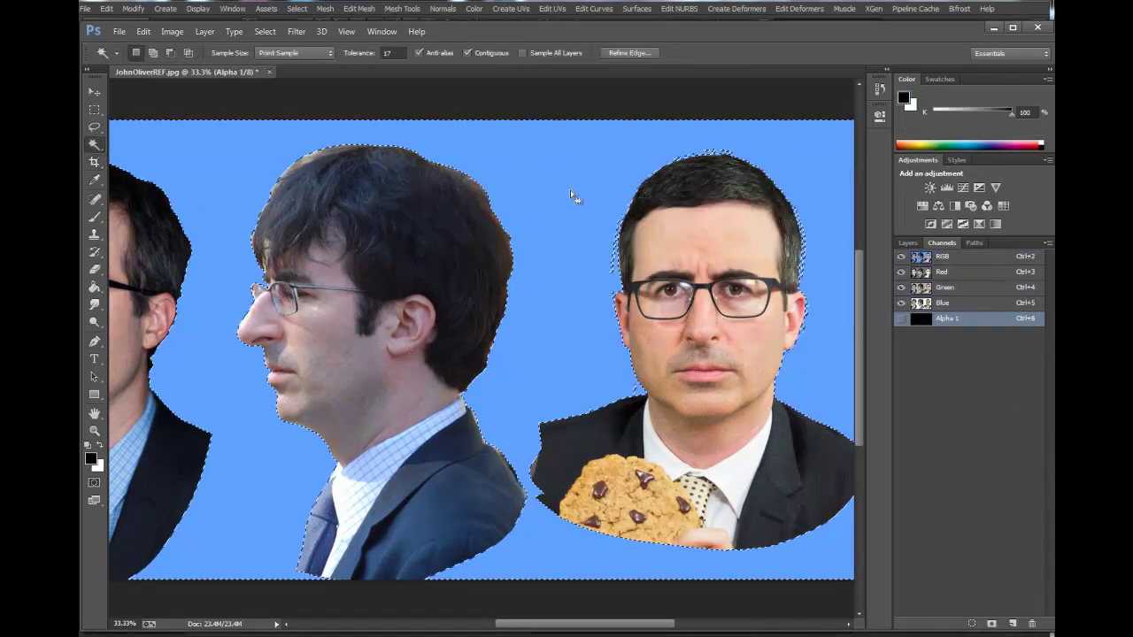
pyautogui.moveTo(685, 231); pyautogui.dragTo(567, 231)
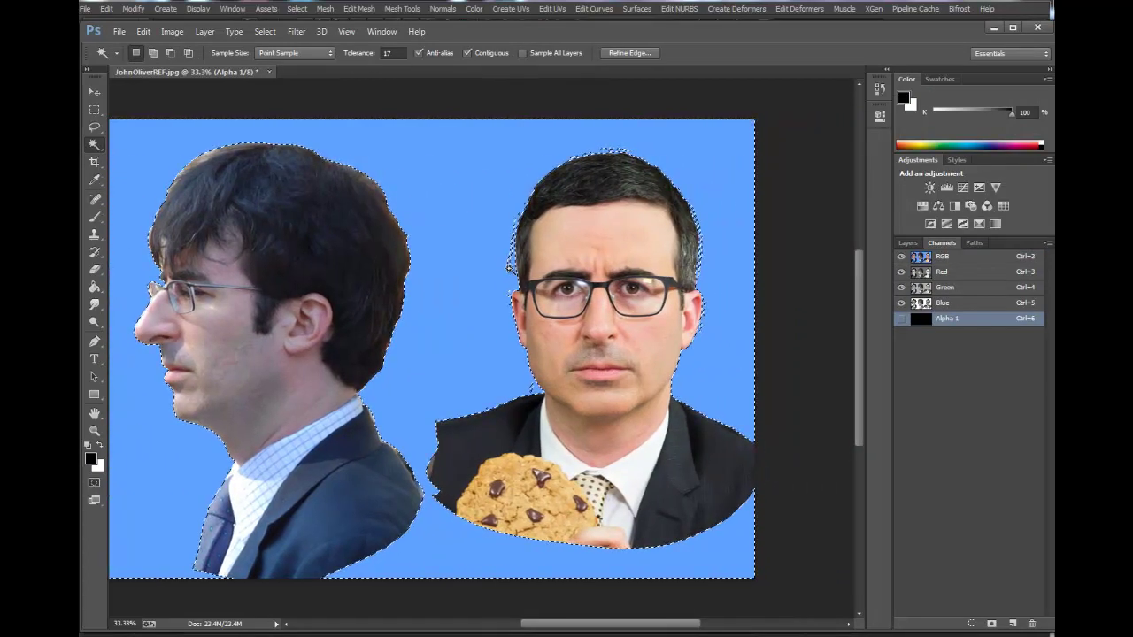
pyautogui.keyDown('ctrl'); pyautogui.click(513, 270); pyautogui.keyUp('ctrl')
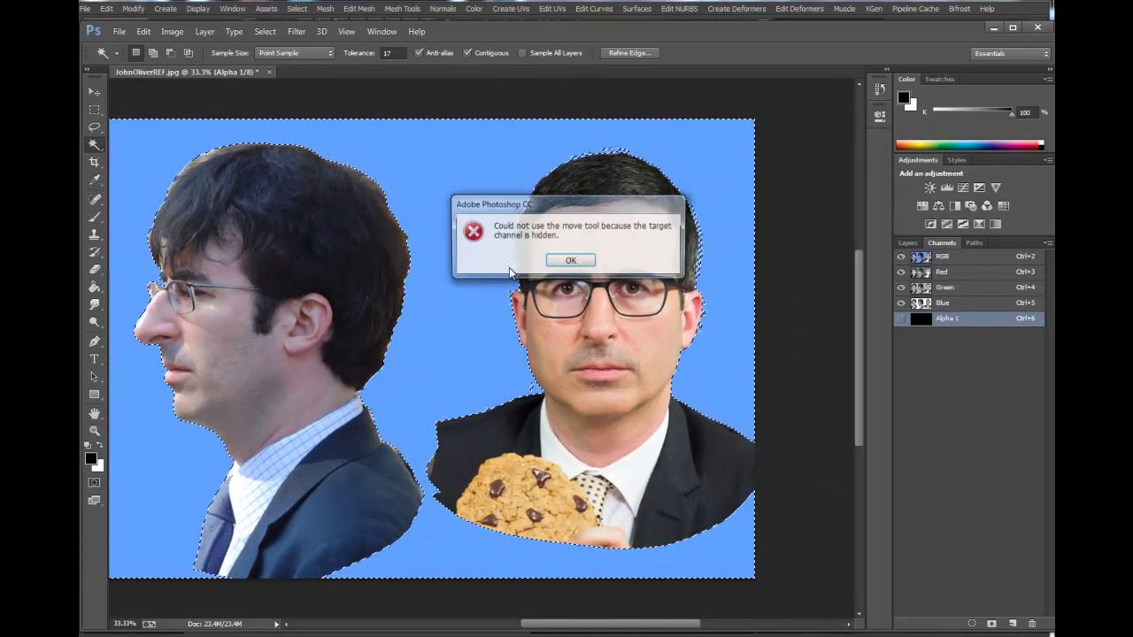
pyautogui.click(568, 261)
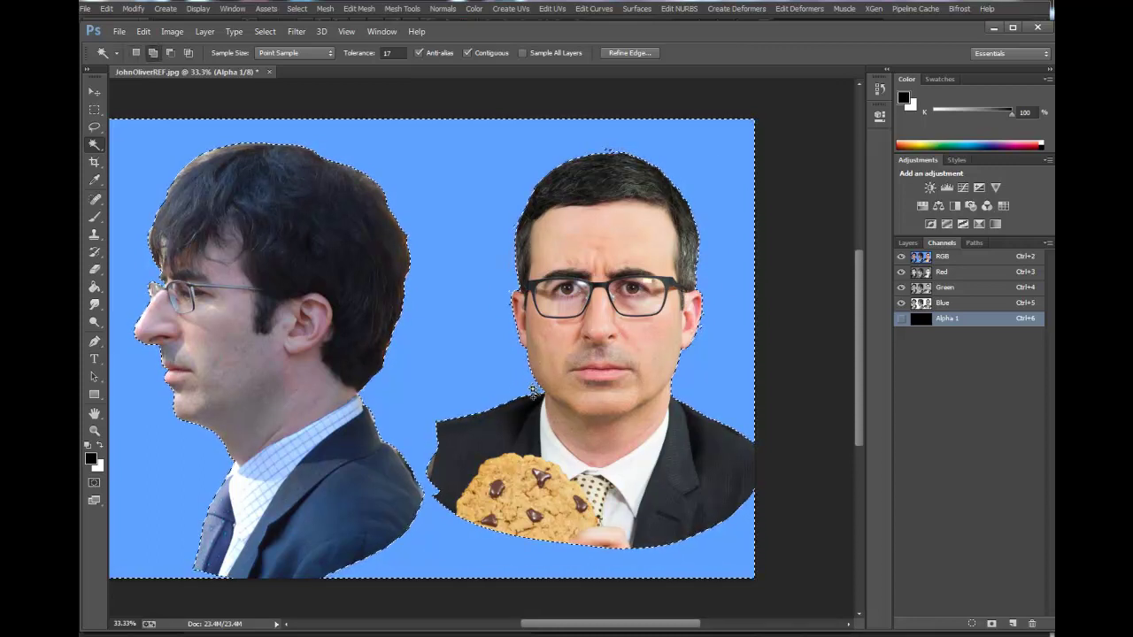
pyautogui.moveTo(532, 388); pyautogui.dragTo(732, 444)
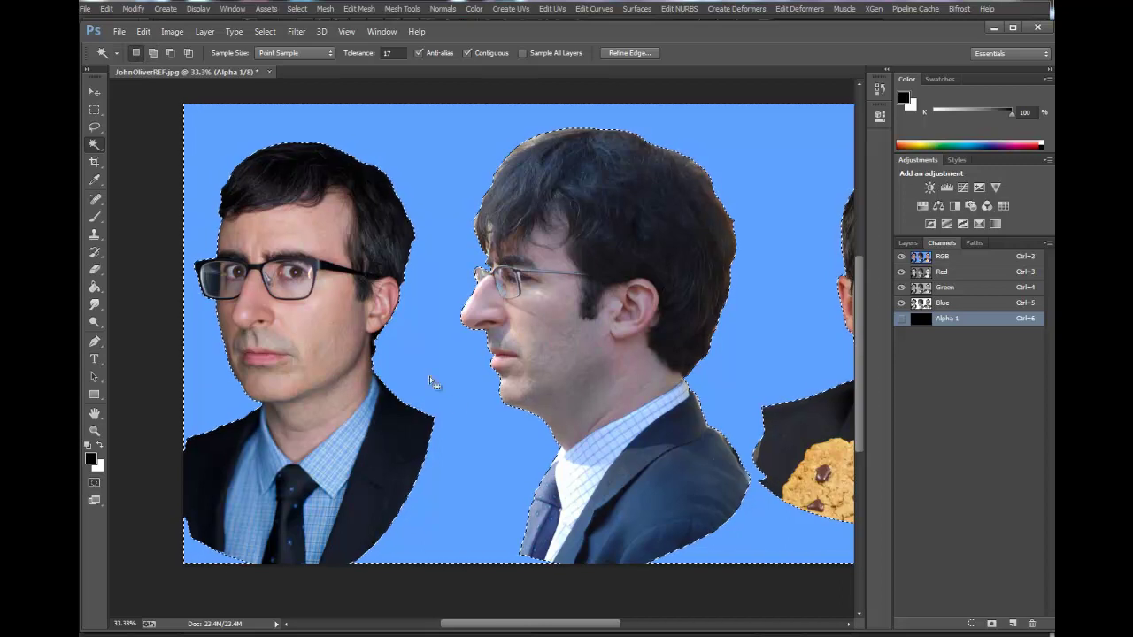
# Show the Alpha 1 channel, clear the selected background area in it, deselect, and invert the channel to mask the background.
pyautogui.click(901, 318)
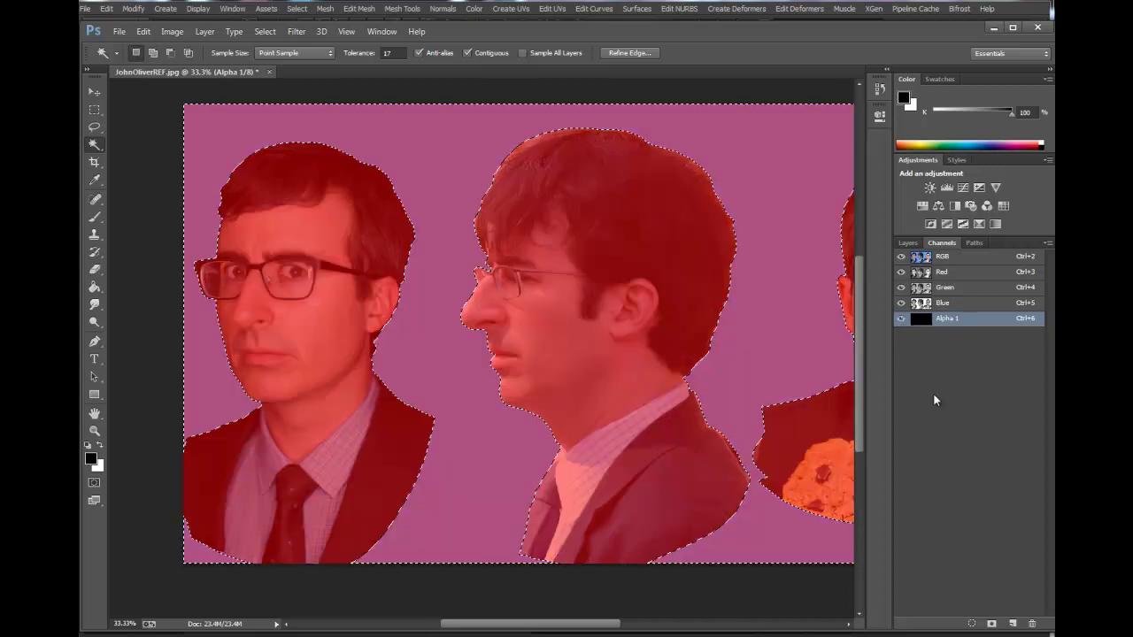
pyautogui.press('Delete')
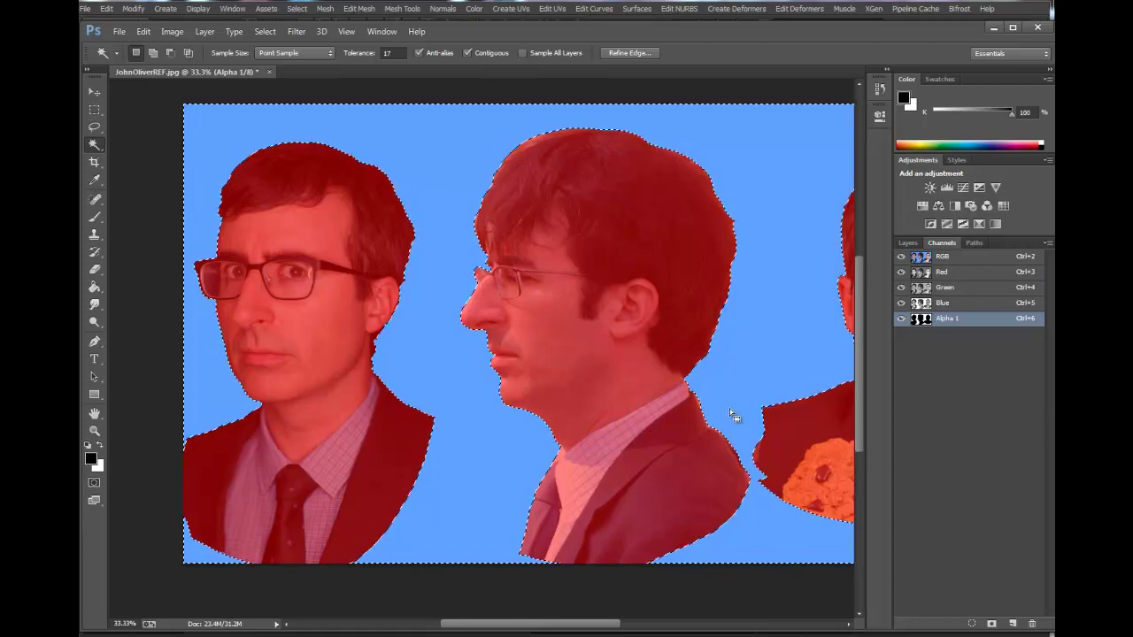
pyautogui.hotkey('ctrl', 'd')
pyautogui.hotkey('ctrl', 'i')
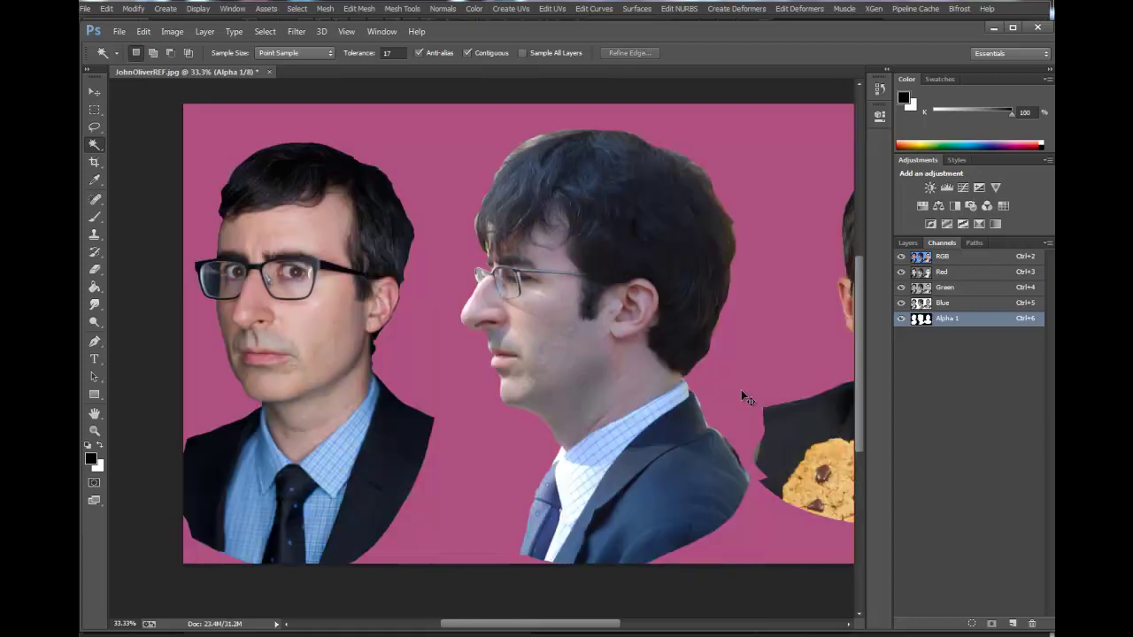
pyautogui.moveTo(729, 282); pyautogui.dragTo(594, 321)
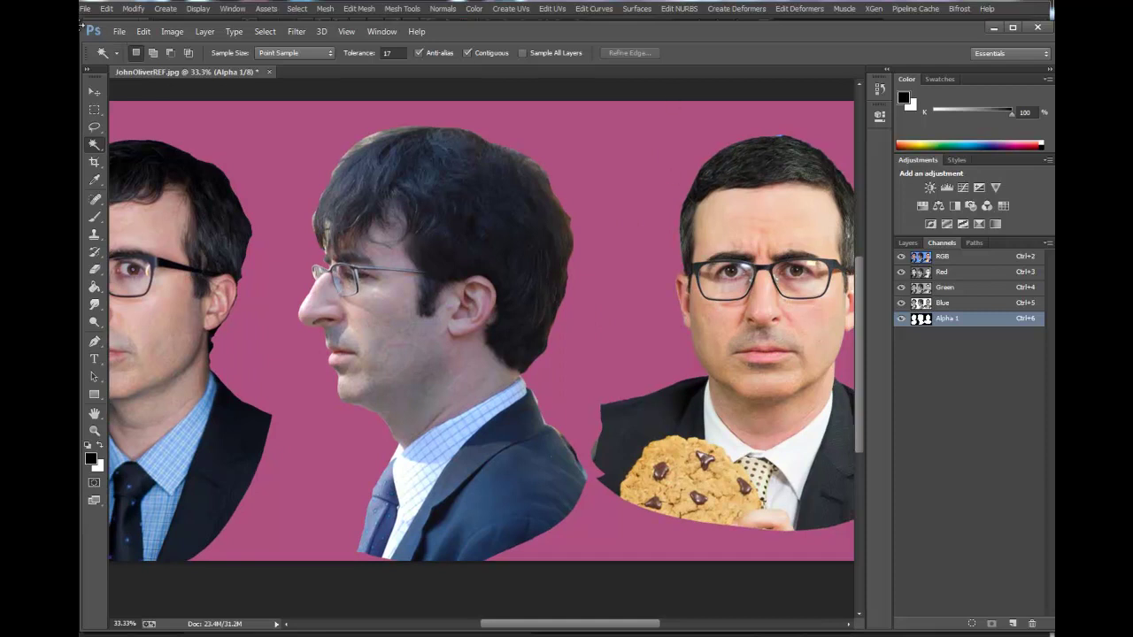
# Switch to Maya and create a new project named JohnOliver in E:/MayaProjects with the default folder locations.
pyautogui.click(119, 31)
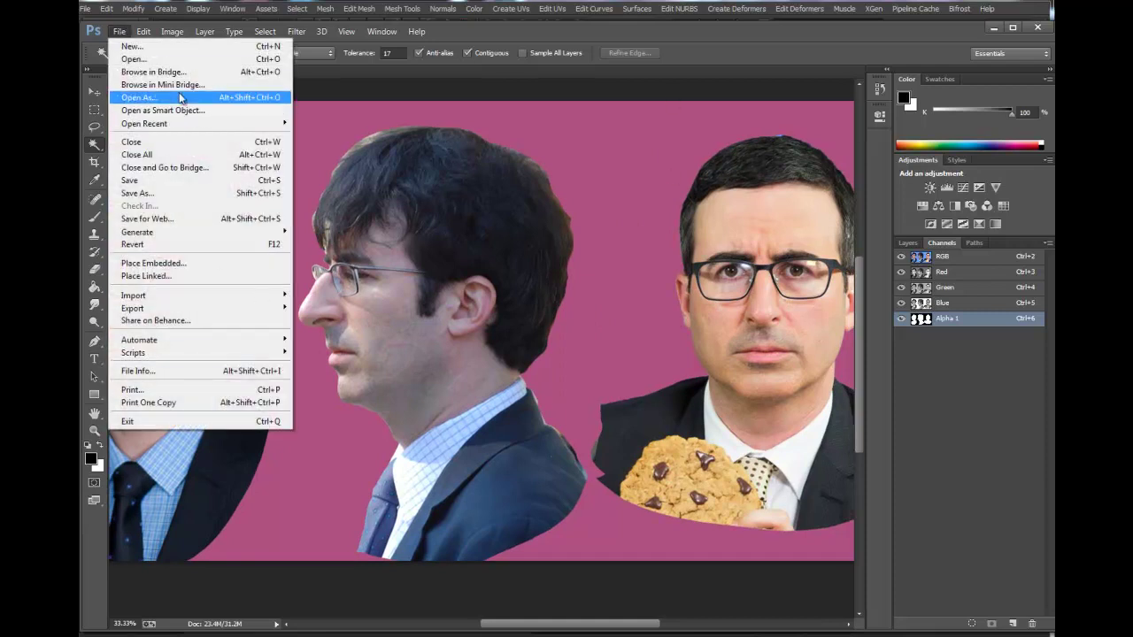
pyautogui.click(363, 4)
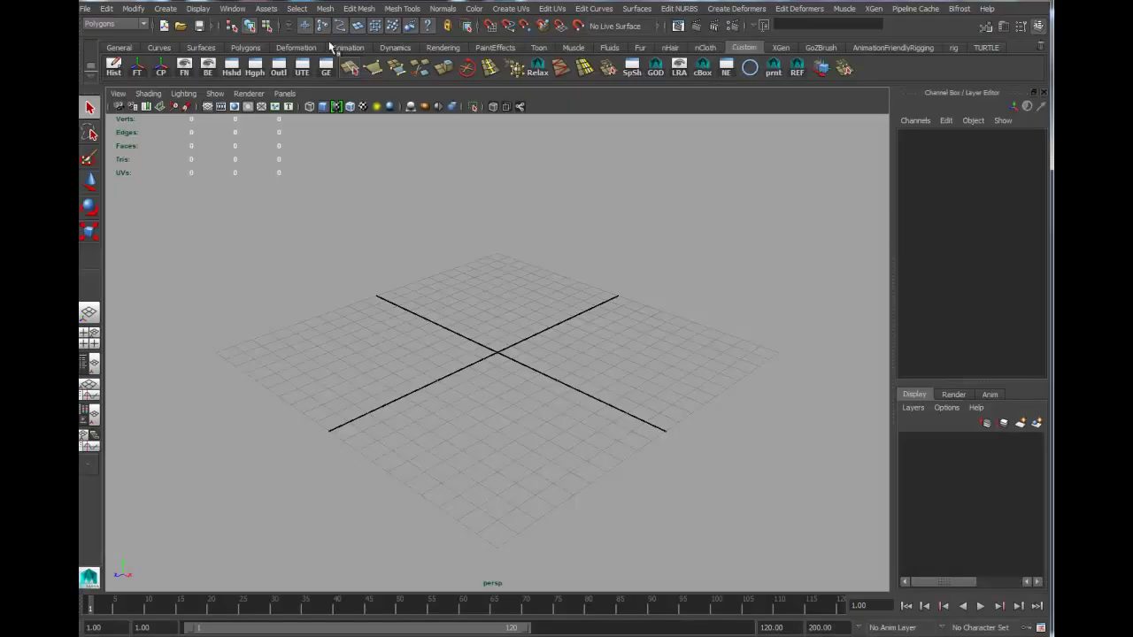
pyautogui.click(86, 8)
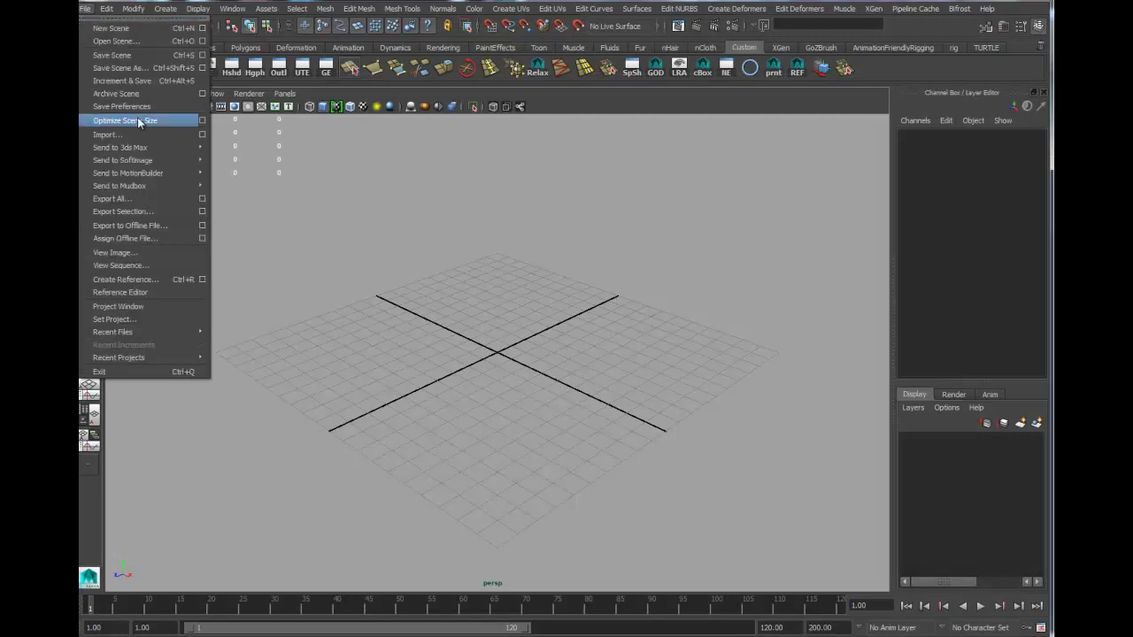
pyautogui.click(120, 307)
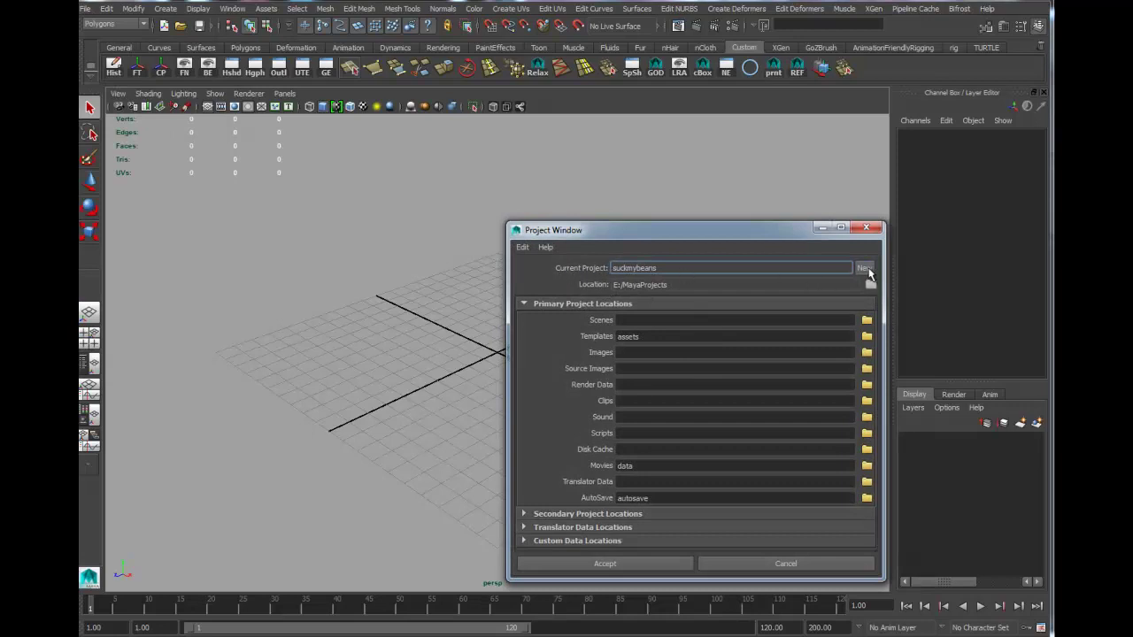
pyautogui.click(866, 269)
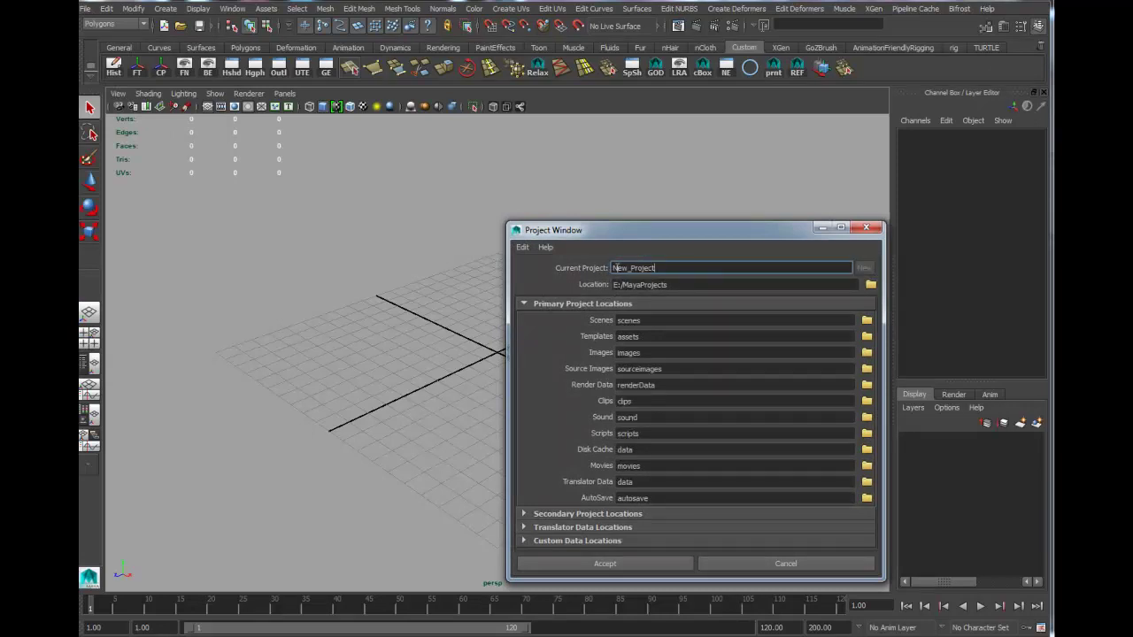
pyautogui.write('JohnOliver')
pyautogui.click(636, 563)
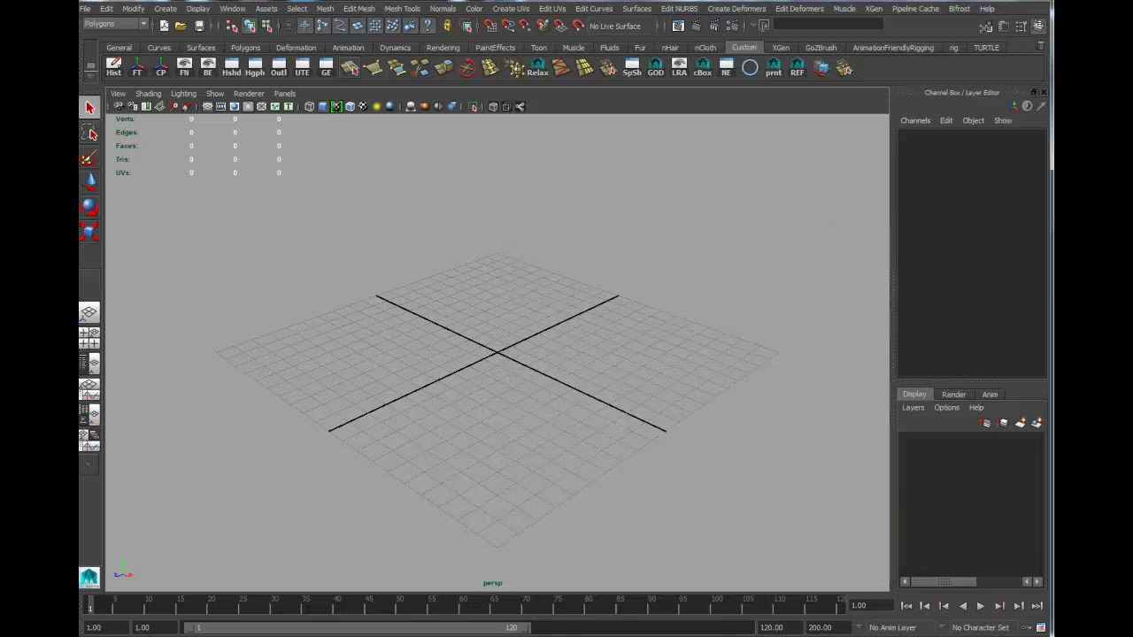
# Switch back to Photoshop with the JohnOliverREF reference image.
pyautogui.hotkey('alt', 'Tab')
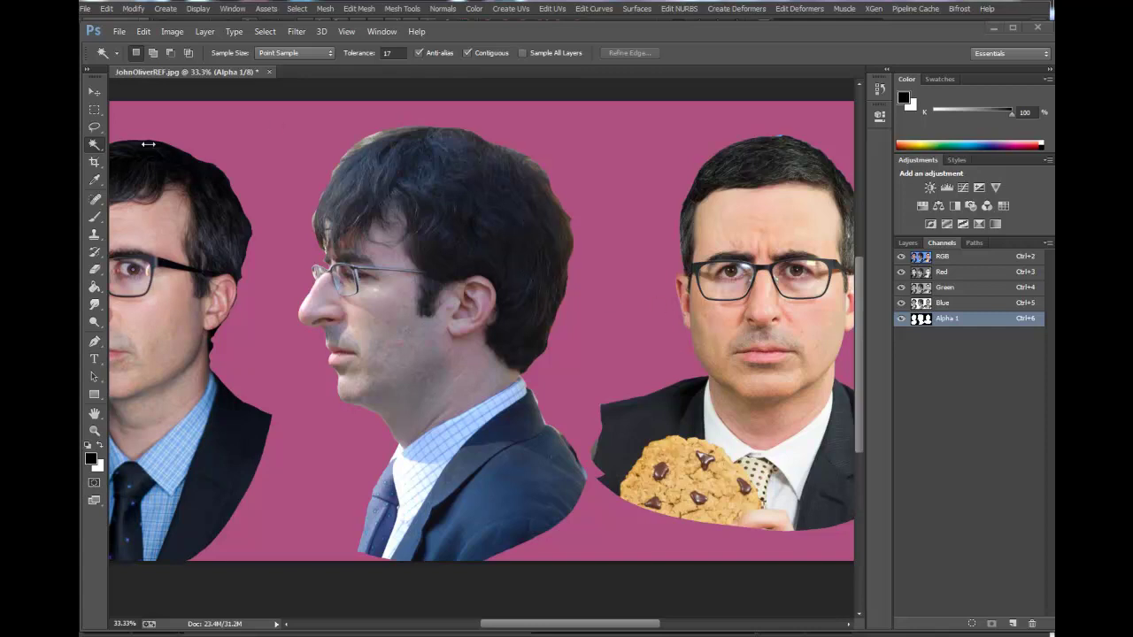
pyautogui.click(119, 31)
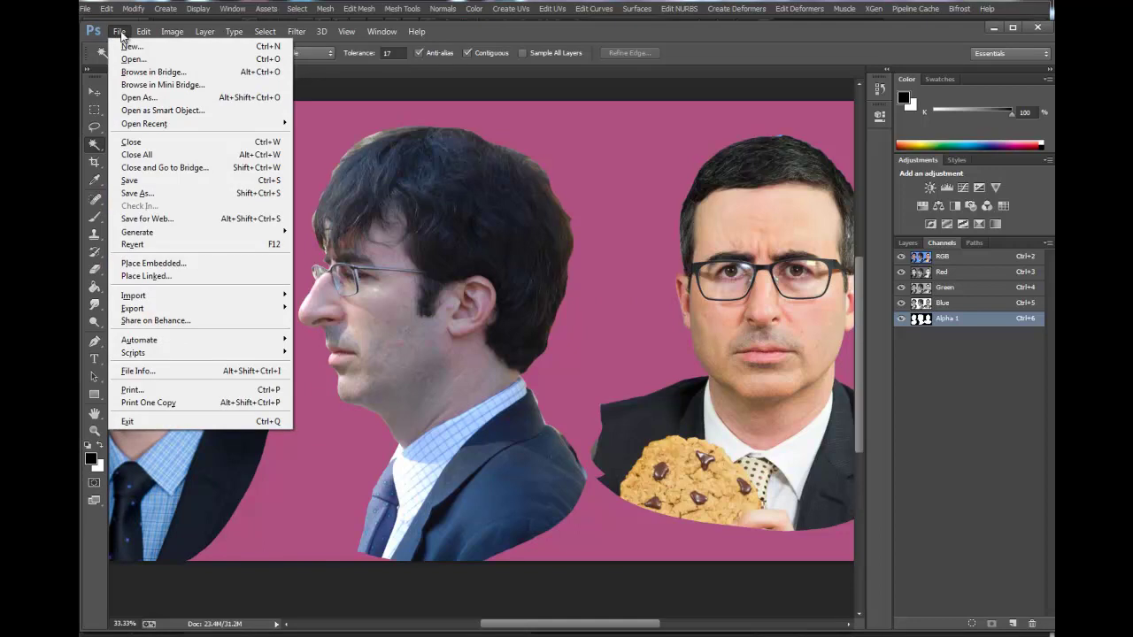
pyautogui.click(143, 193)
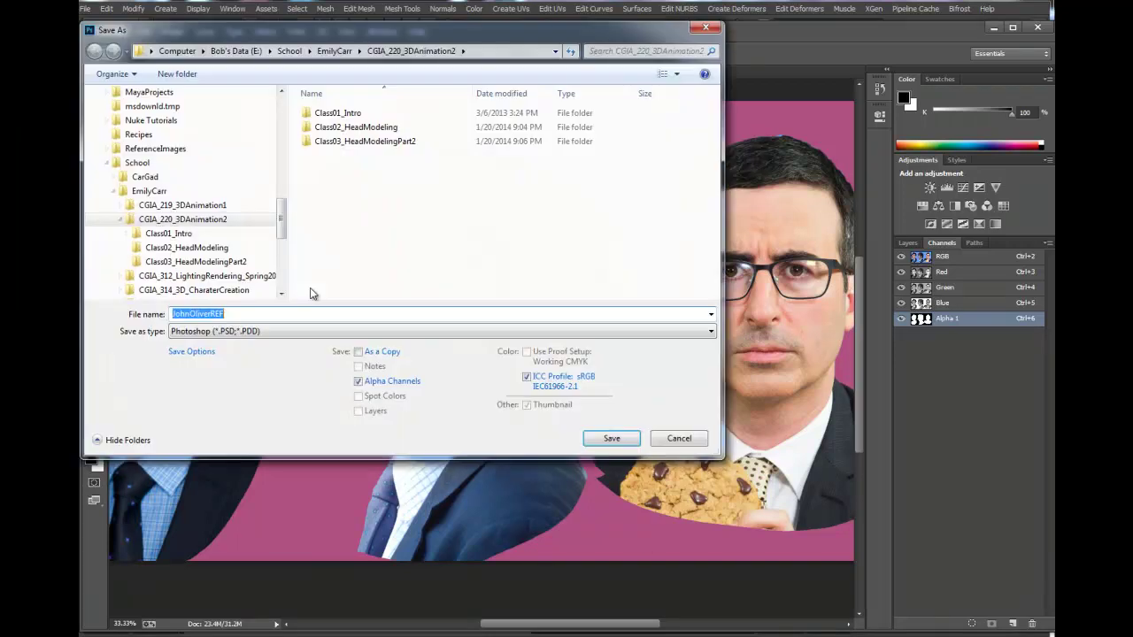
pyautogui.click(278, 332)
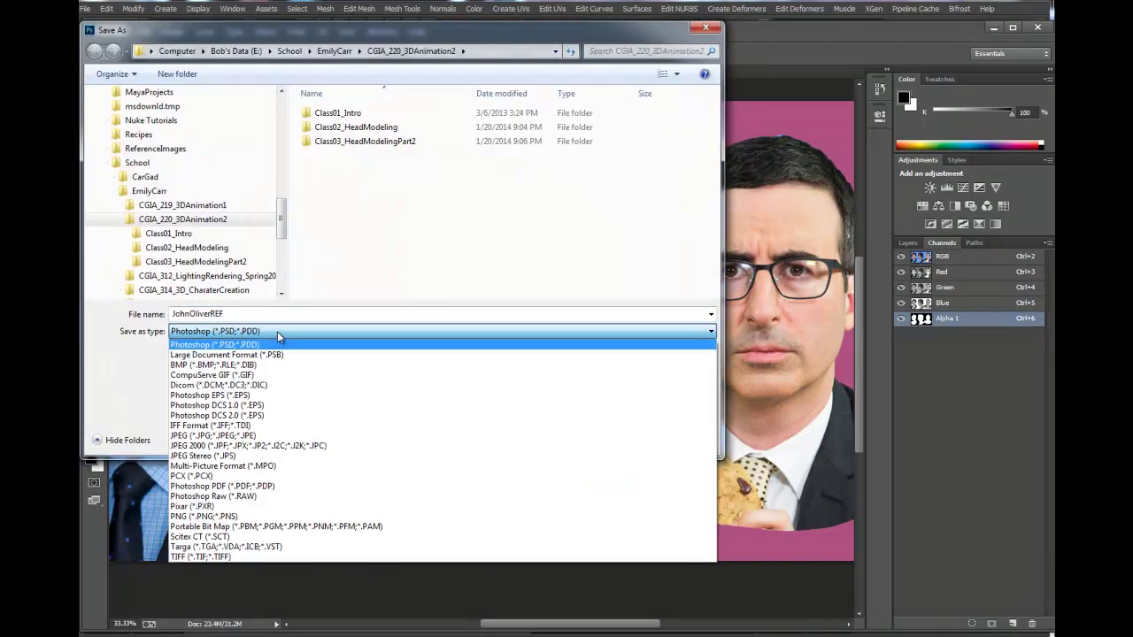
pyautogui.click(277, 331)
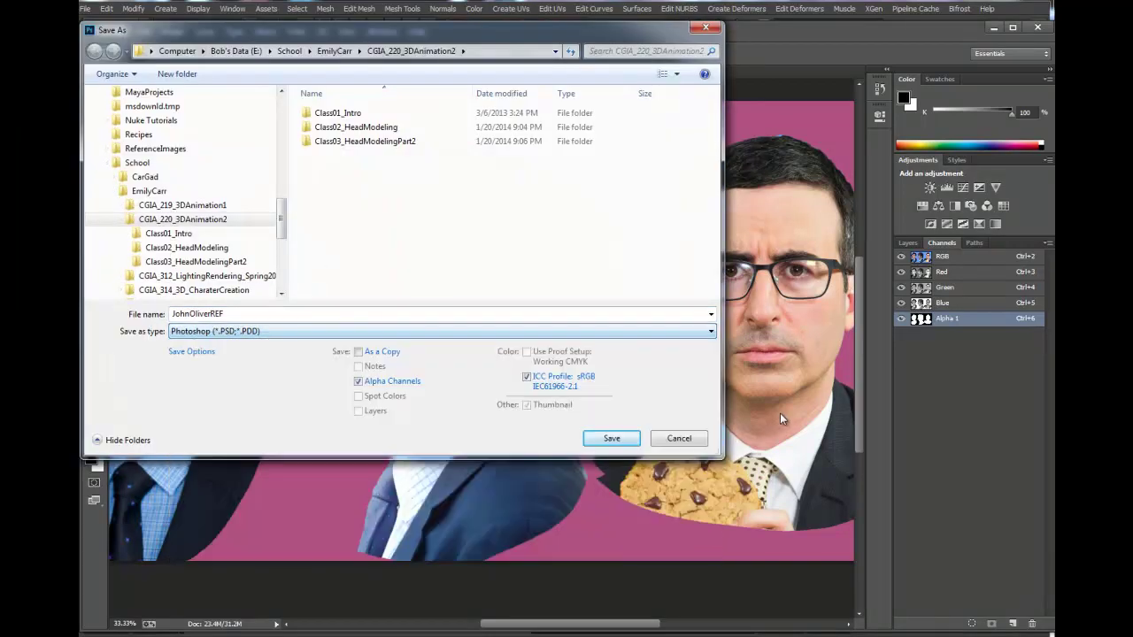
pyautogui.click(679, 438)
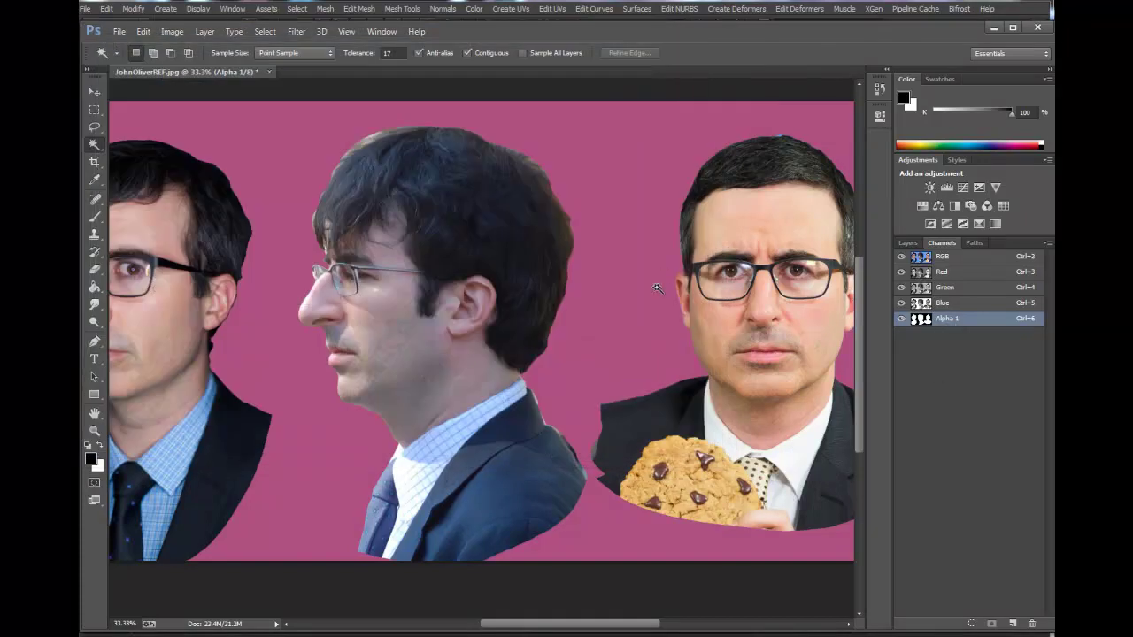
# Hide the Alpha 1 channel overlay and return to the image's layers.
pyautogui.click(910, 244)
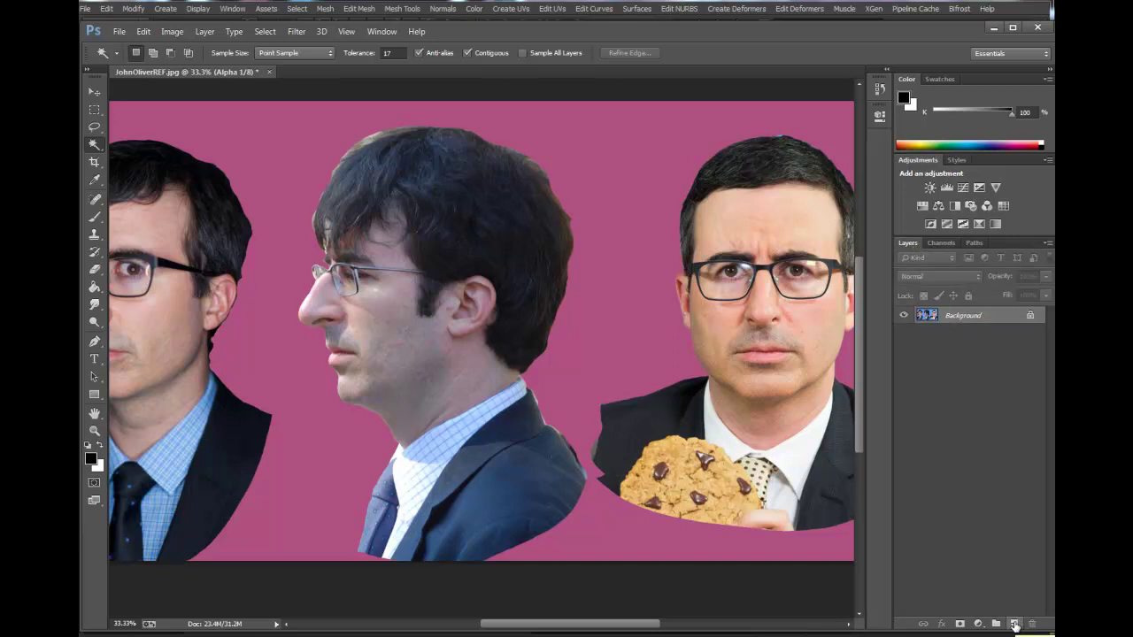
pyautogui.click(940, 242)
pyautogui.click(901, 323)
pyautogui.click(908, 243)
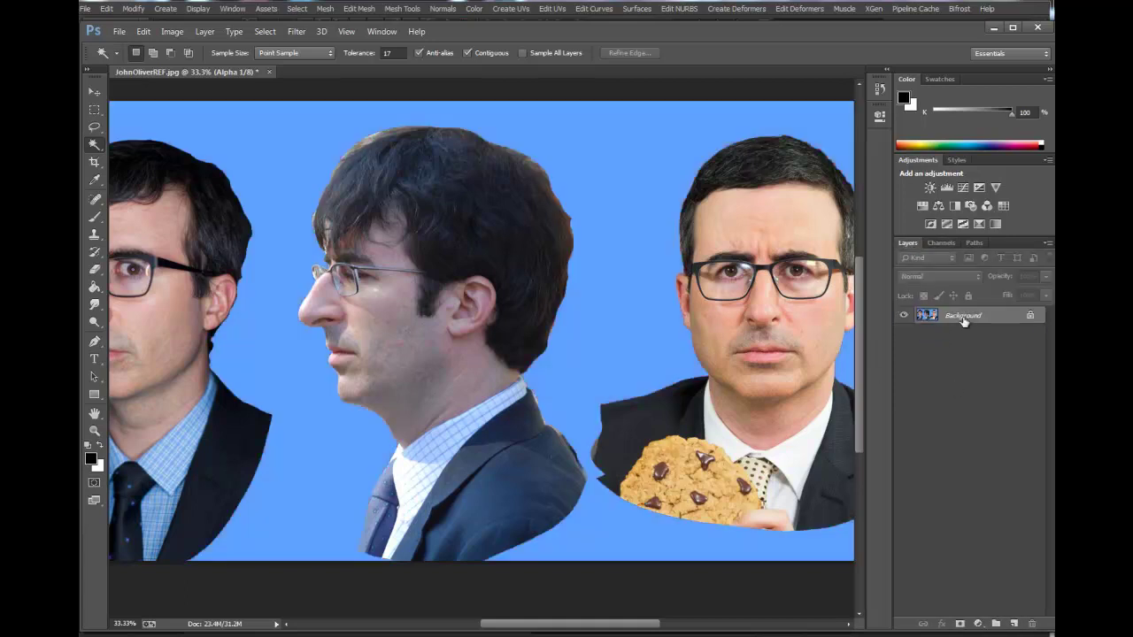
# Select the blue background around the three heads with the Magic Wand.
pyautogui.click(619, 285)
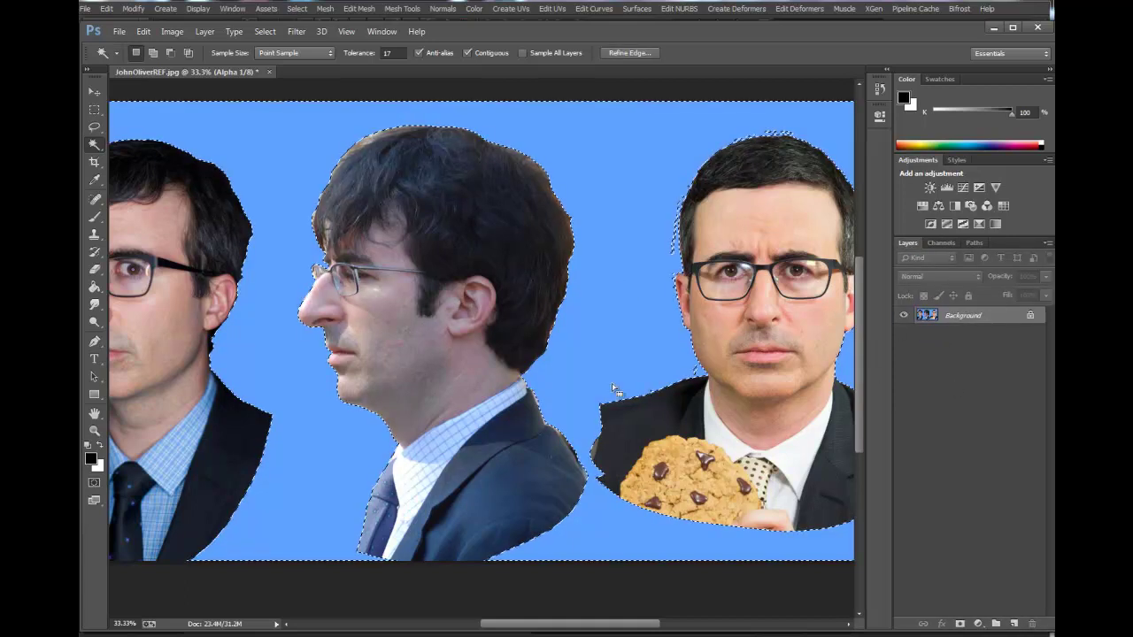
pyautogui.hotkey('ctrl', 'd')
pyautogui.click(612, 379)
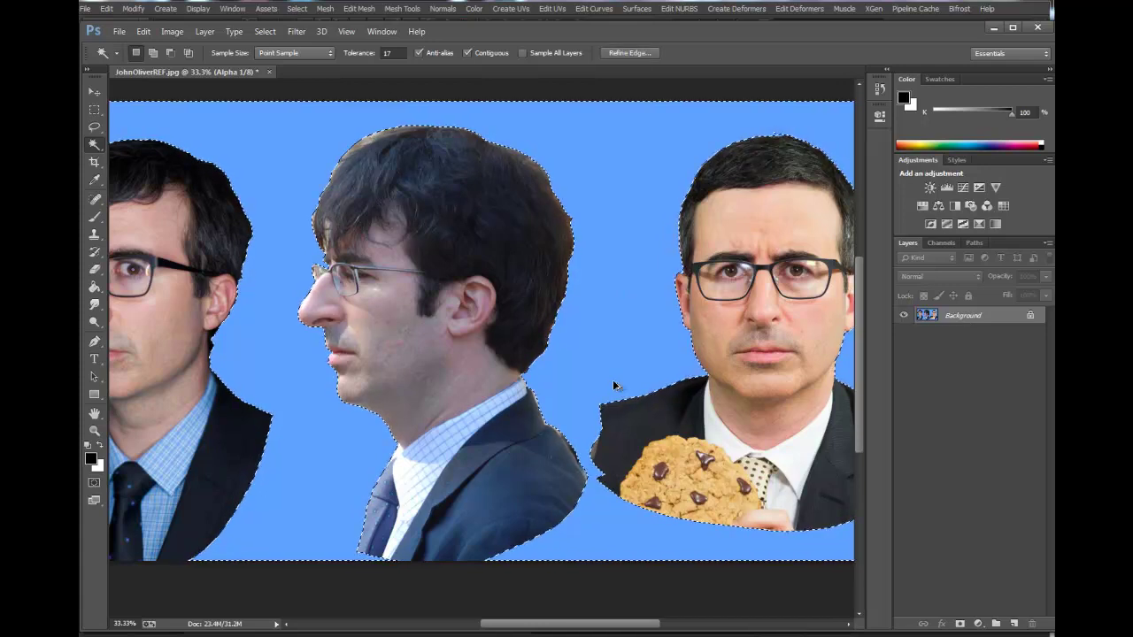
pyautogui.hotkey('ctrl', 'd')
pyautogui.moveTo(367, 392); pyautogui.dragTo(437, 395)
pyautogui.click(436, 395)
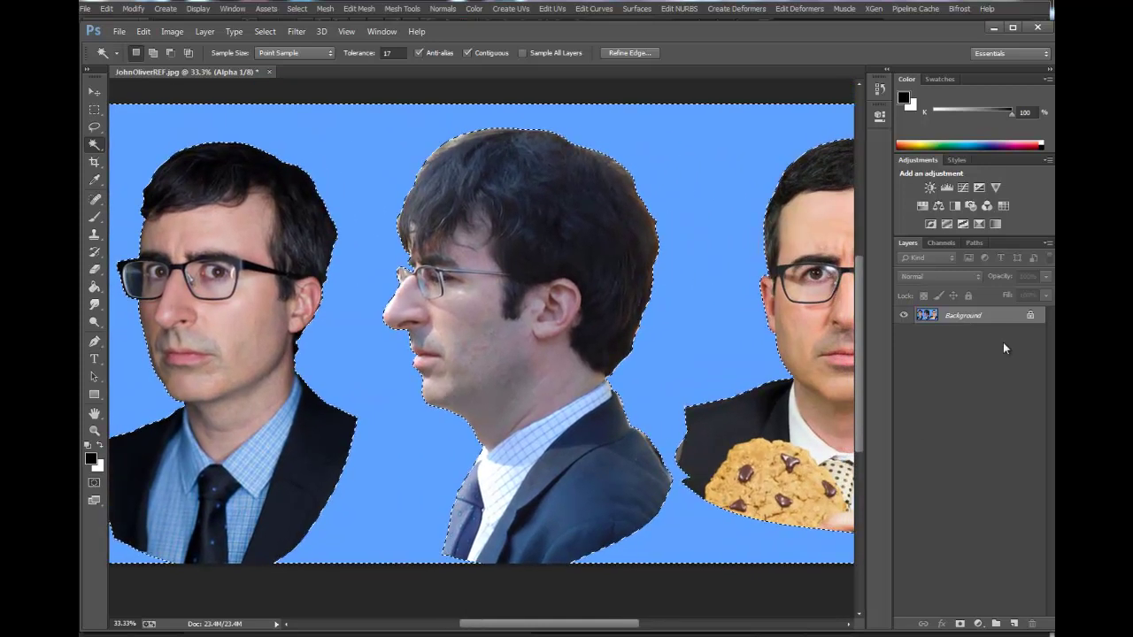
# Unlock the Background layer, delete the selected blue area so it becomes transparent, and deselect.
pyautogui.click(1030, 317)
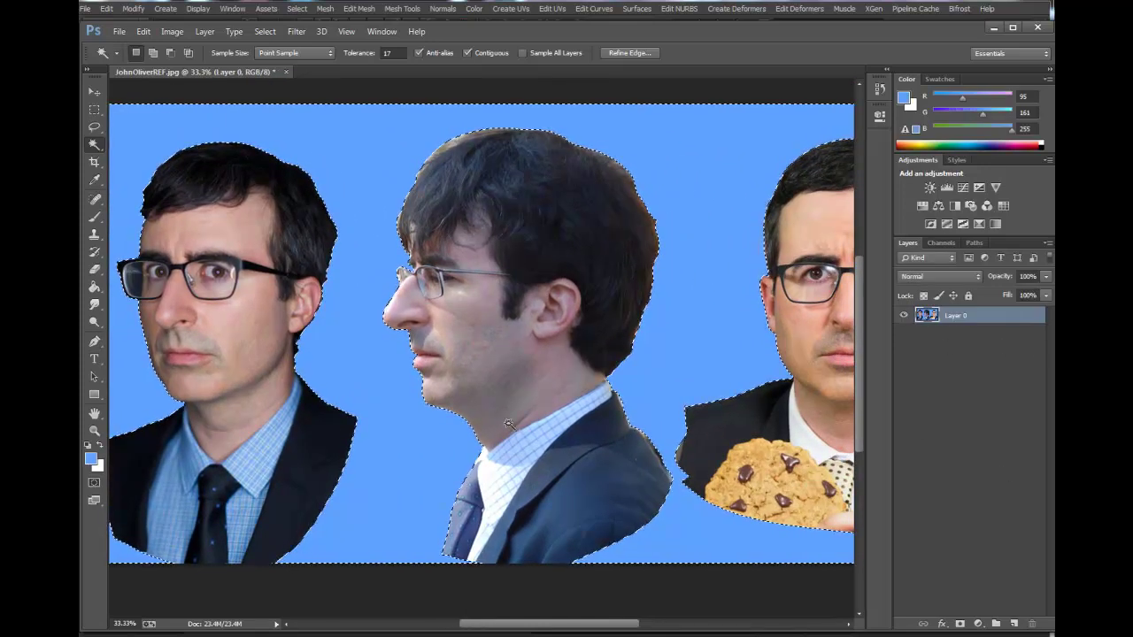
pyautogui.press('Delete')
pyautogui.hotkey('ctrl', 'd')
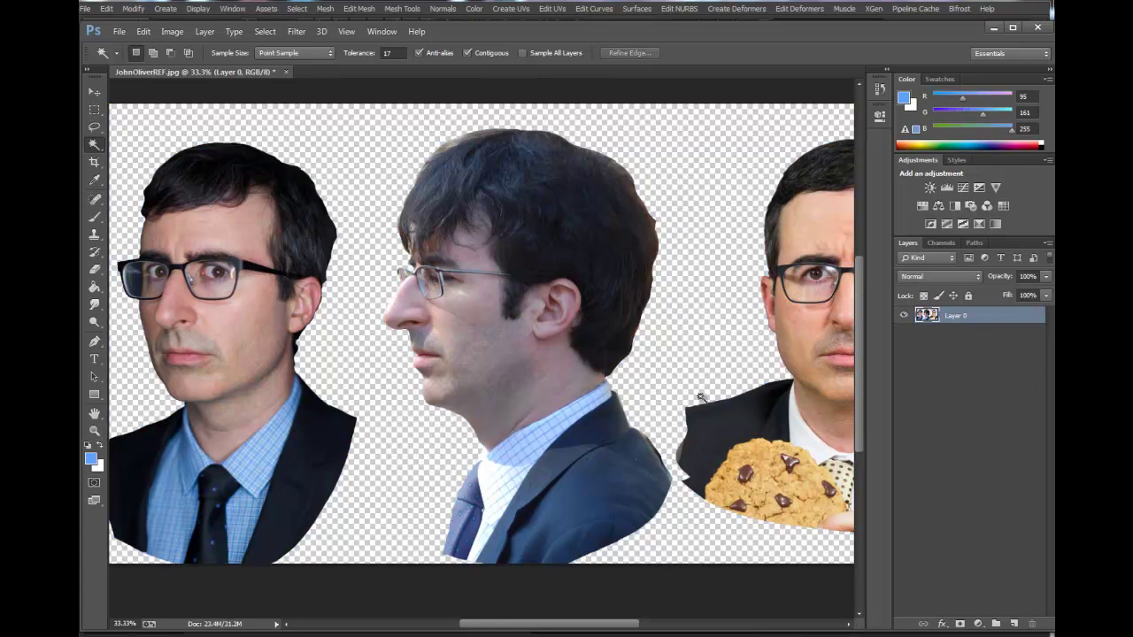
# Save the cut-out image as the PNG file JohnOliverREF in the Maya project's sourceimages folder, with compression set to None / Fast.
pyautogui.click(118, 32)
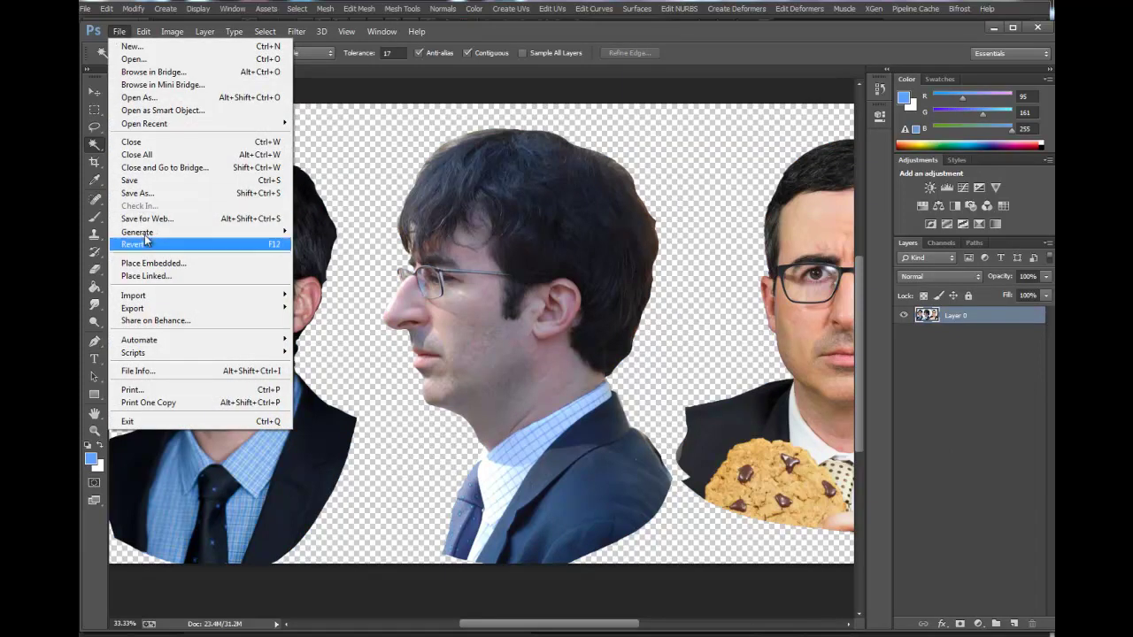
pyautogui.click(141, 194)
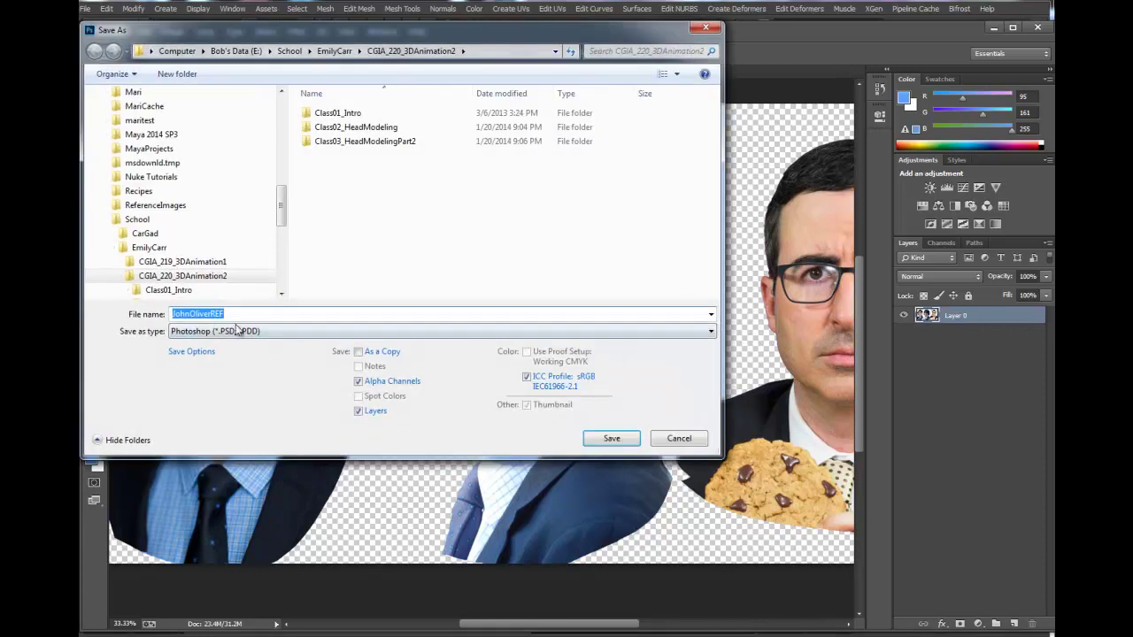
pyautogui.click(264, 332)
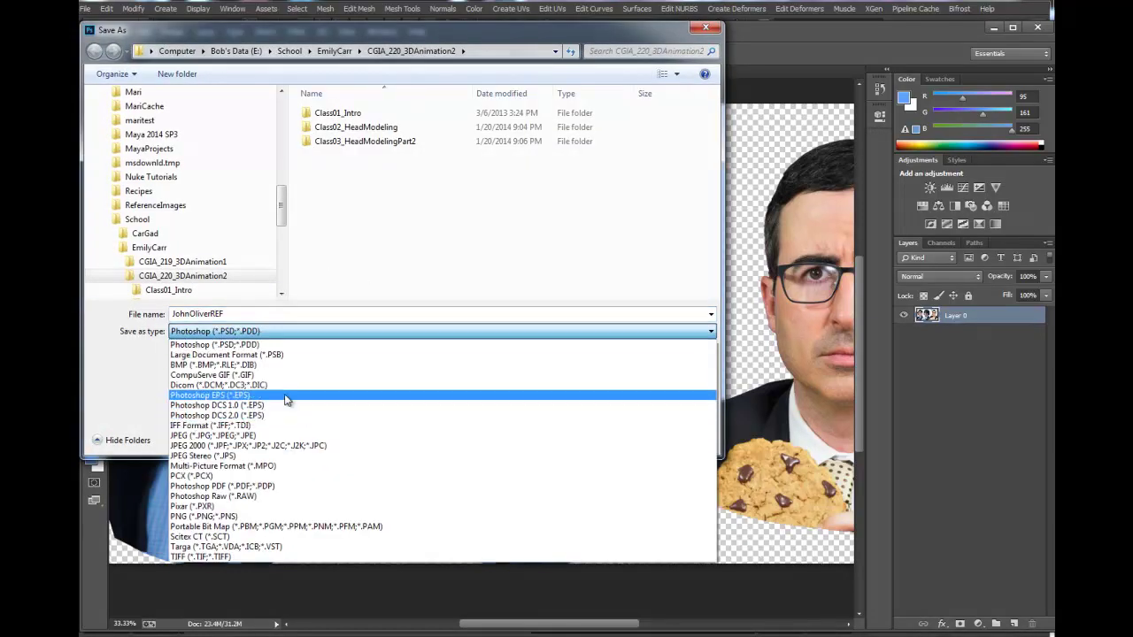
pyautogui.click(243, 515)
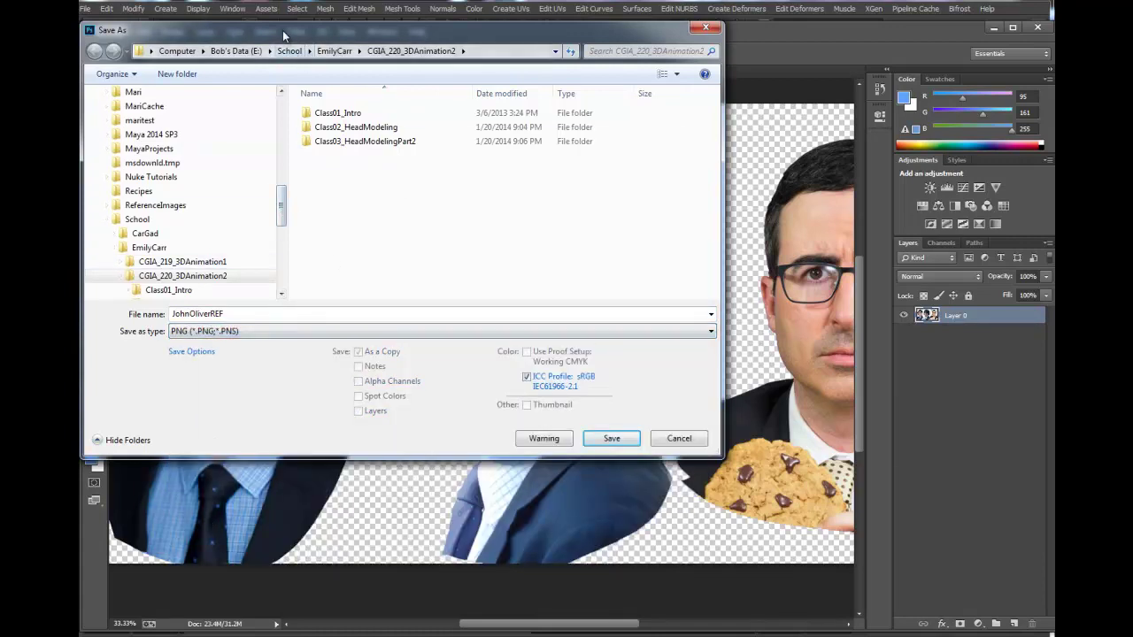
pyautogui.press('Return')
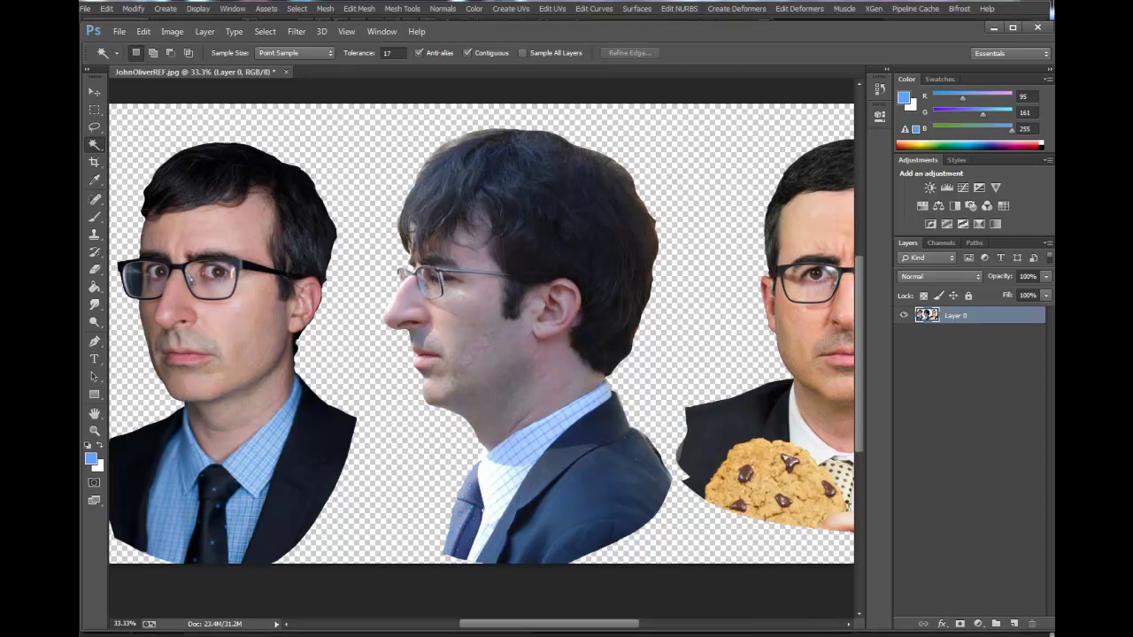
pyautogui.click(654, 222)
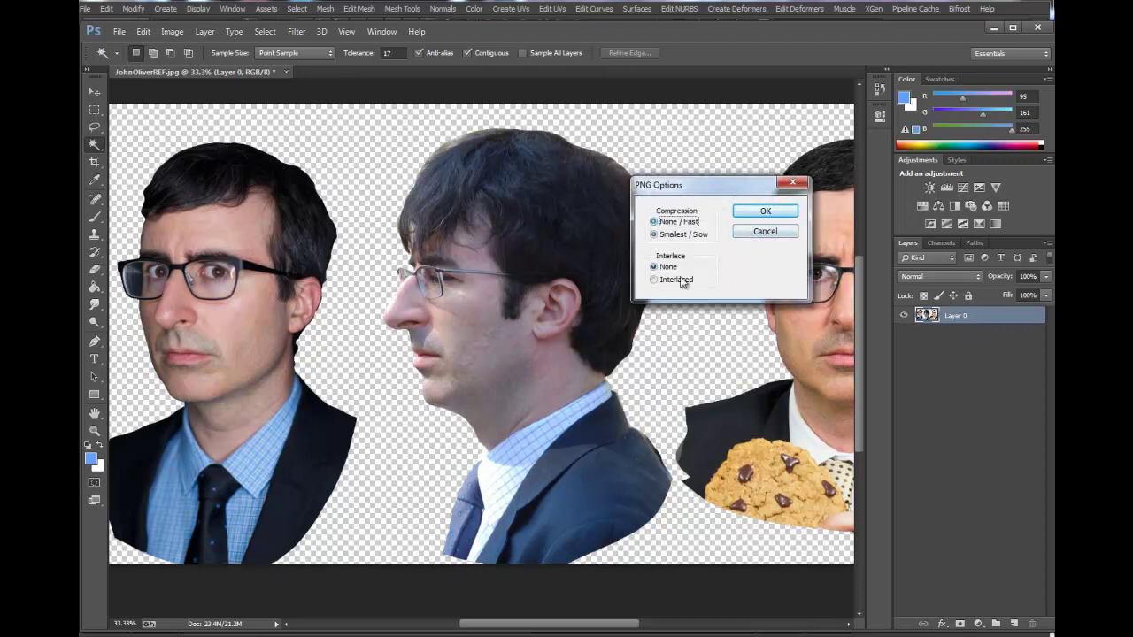
pyautogui.click(772, 212)
# Switch to Maya and show the front view, framed closely on the grid around the origin.
pyautogui.click(858, 4)
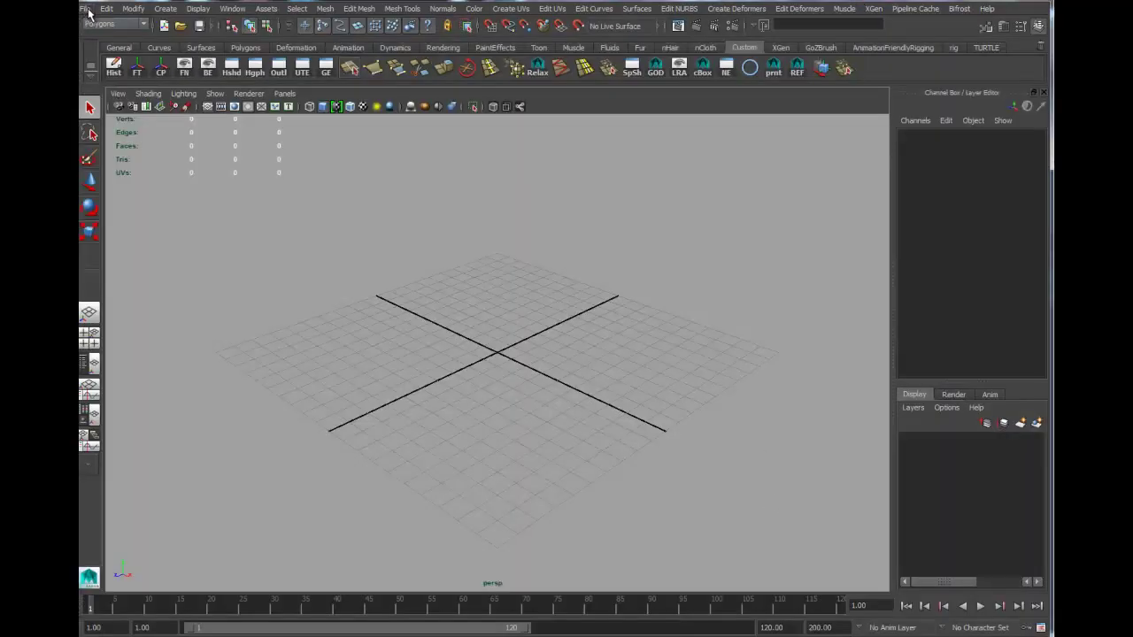
pyautogui.press('space')
pyautogui.moveTo(535, 416); pyautogui.dragTo(541, 441)
pyautogui.keyDown('alt'); pyautogui.moveTo(696, 308); pyautogui.dragTo(226, 312, button='right'); pyautogui.keyUp('alt')
pyautogui.keyDown('alt'); pyautogui.moveTo(540, 321); pyautogui.dragTo(530, 481, button='middle'); pyautogui.keyUp('alt')
pyautogui.keyDown('alt'); pyautogui.moveTo(576, 429); pyautogui.dragTo(449, 415, button='right'); pyautogui.keyUp('alt')
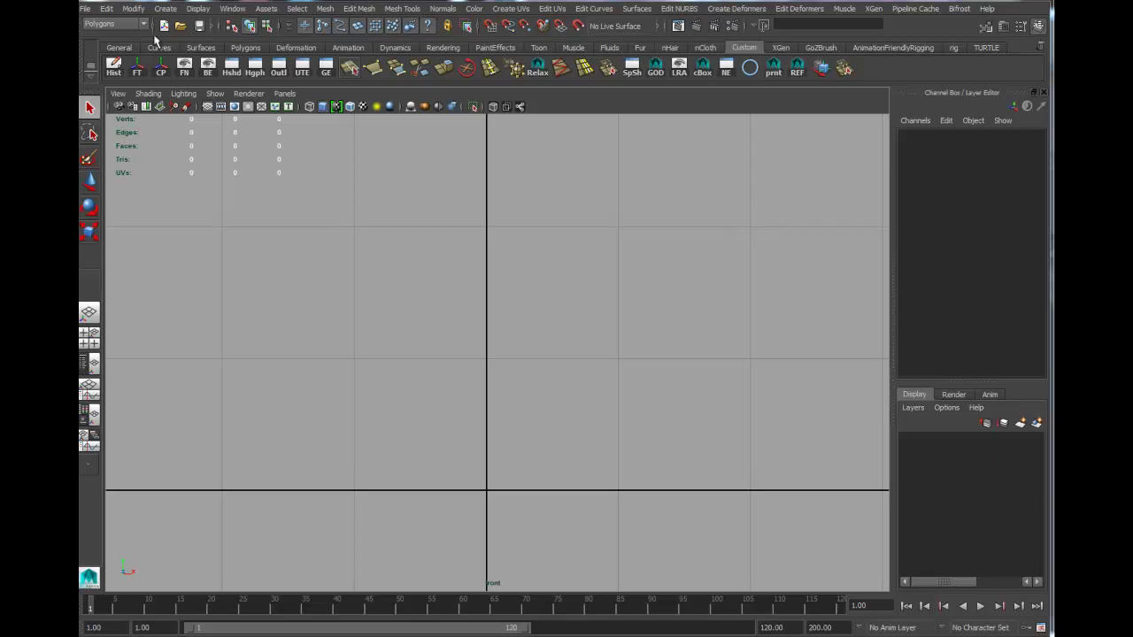
# Create a grid-snapped square polygon two grid cells wide and high, standing on the horizontal axis and centred on the vertical axis.
pyautogui.click(372, 69)
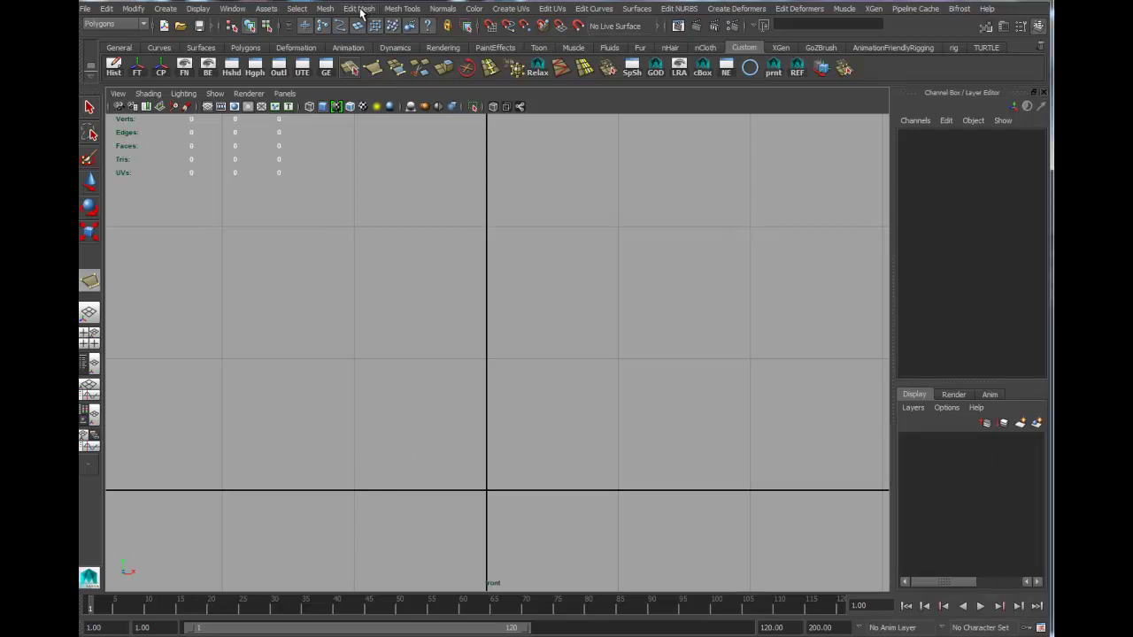
pyautogui.click(407, 11)
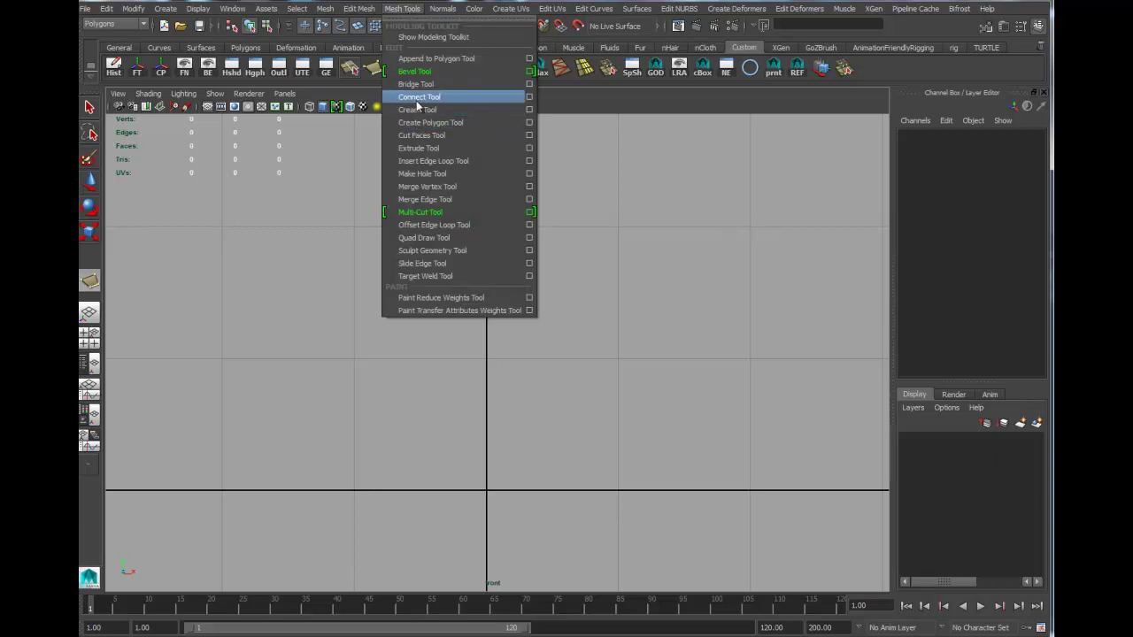
pyautogui.click(518, 10)
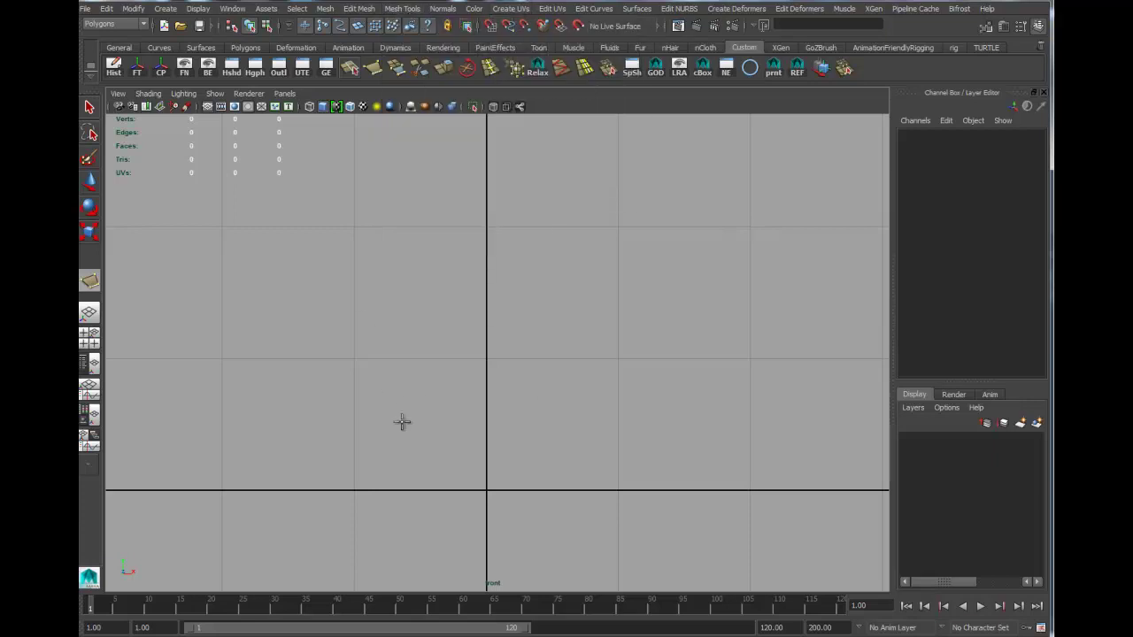
pyautogui.press('x')
pyautogui.click(618, 490)
pyautogui.click(618, 228)
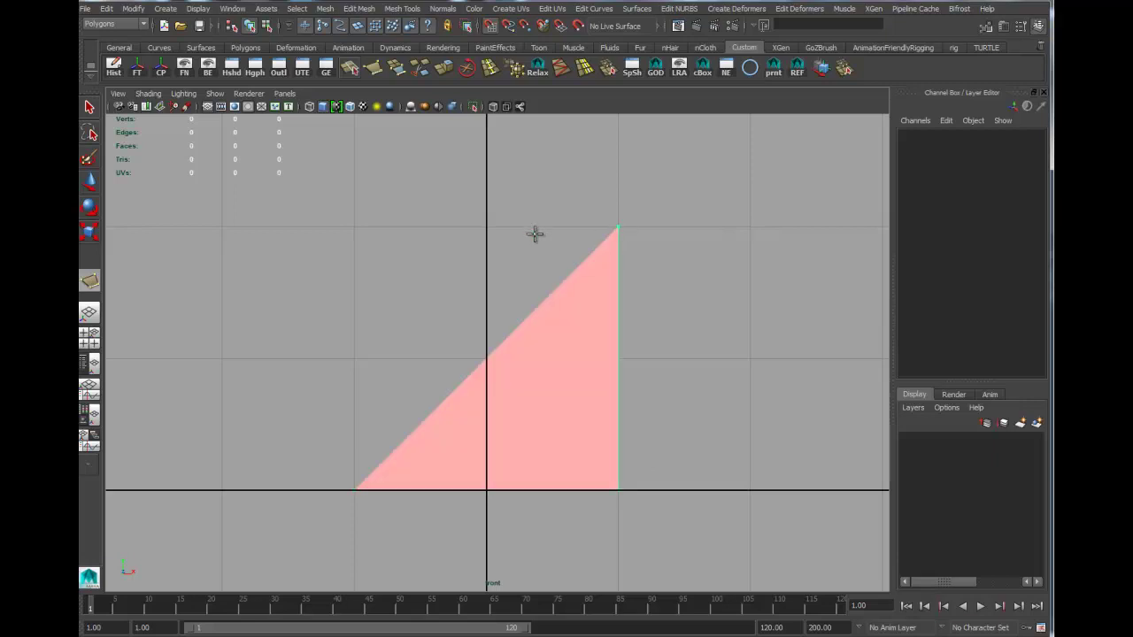
pyautogui.click(371, 228)
pyautogui.press('Return')
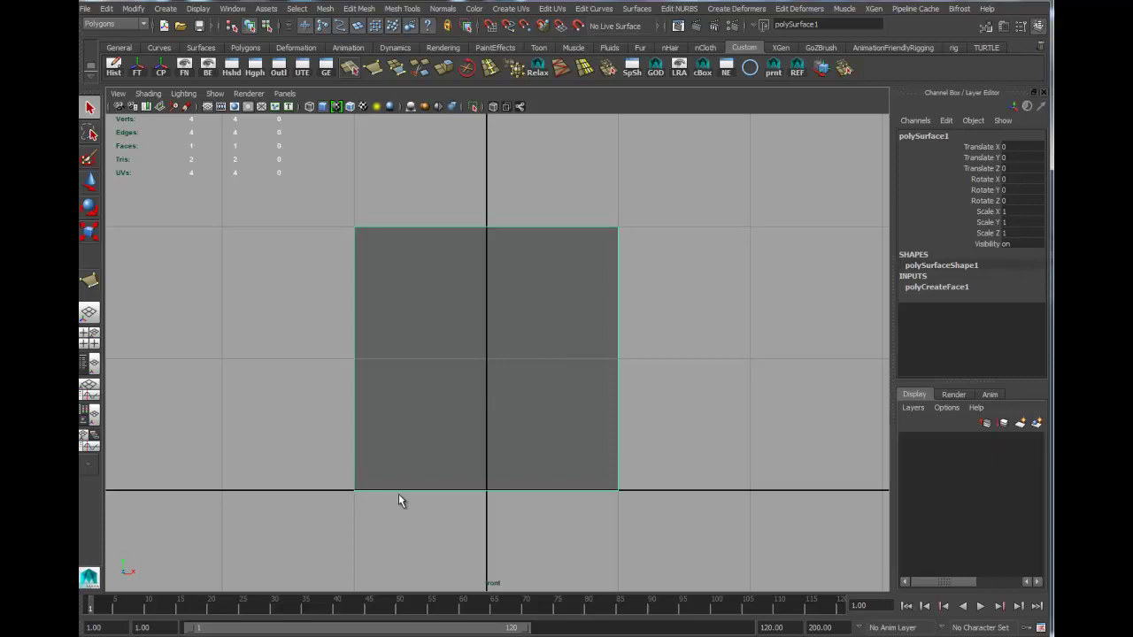
# Assign a new Lambert material to the square polygon.
pyautogui.rightClick(518, 317)
pyautogui.moveTo(523, 587)
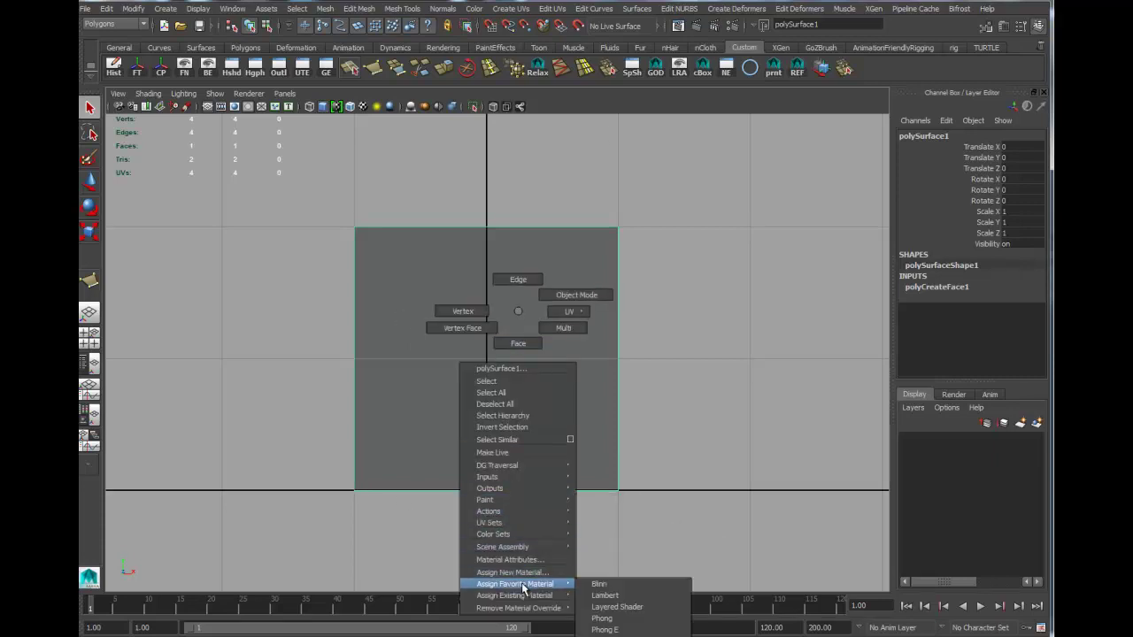
pyautogui.click(605, 595)
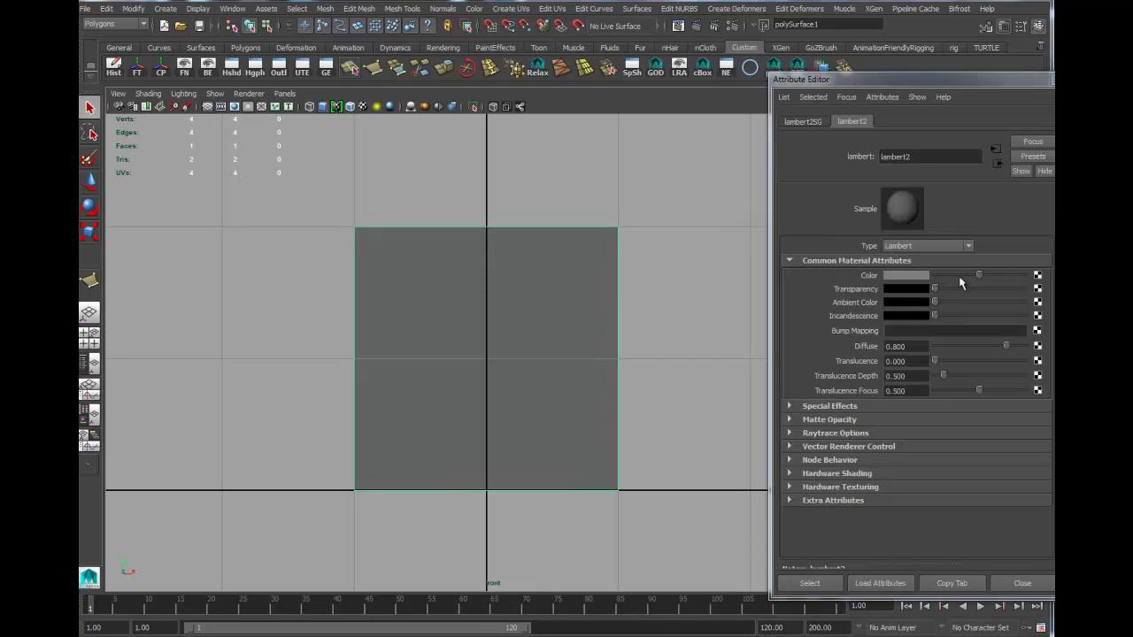
# Connect a File texture to the Lambert's Color, load JohnOliverREF.png from the sourceimages folder, and select the square polygon.
pyautogui.click(1037, 275)
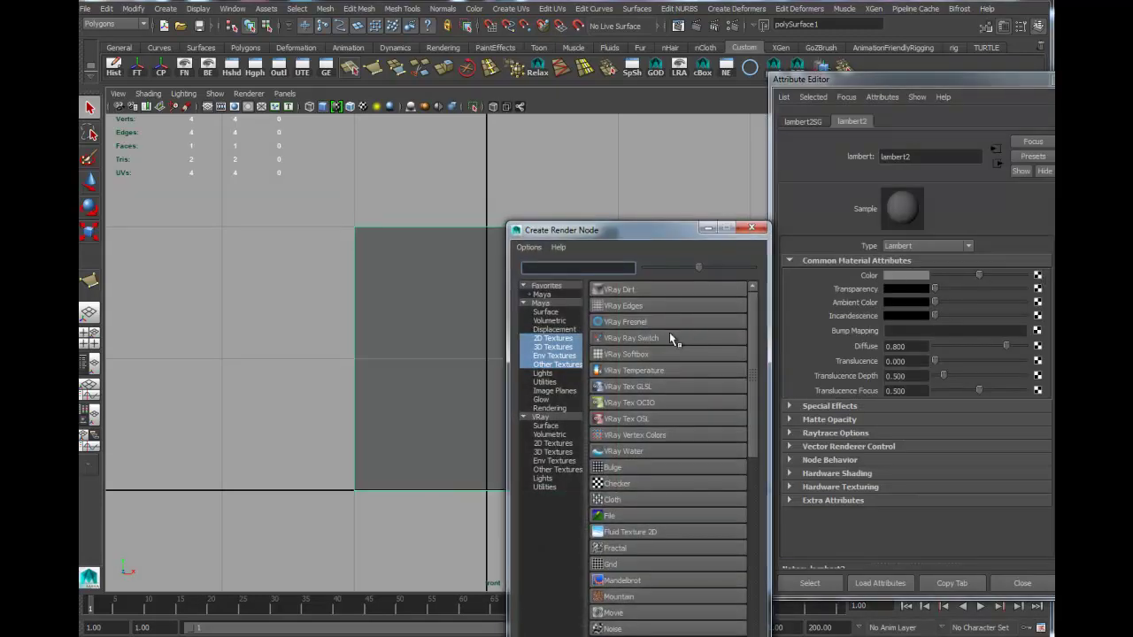
pyautogui.moveTo(614, 232); pyautogui.dragTo(580, 128)
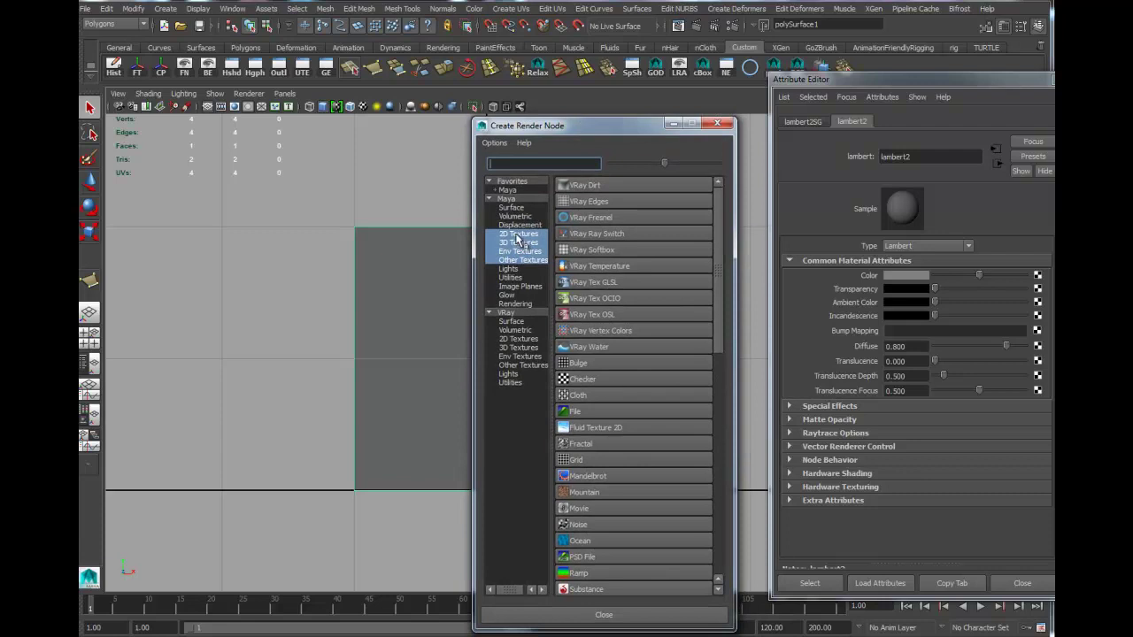
pyautogui.click(591, 410)
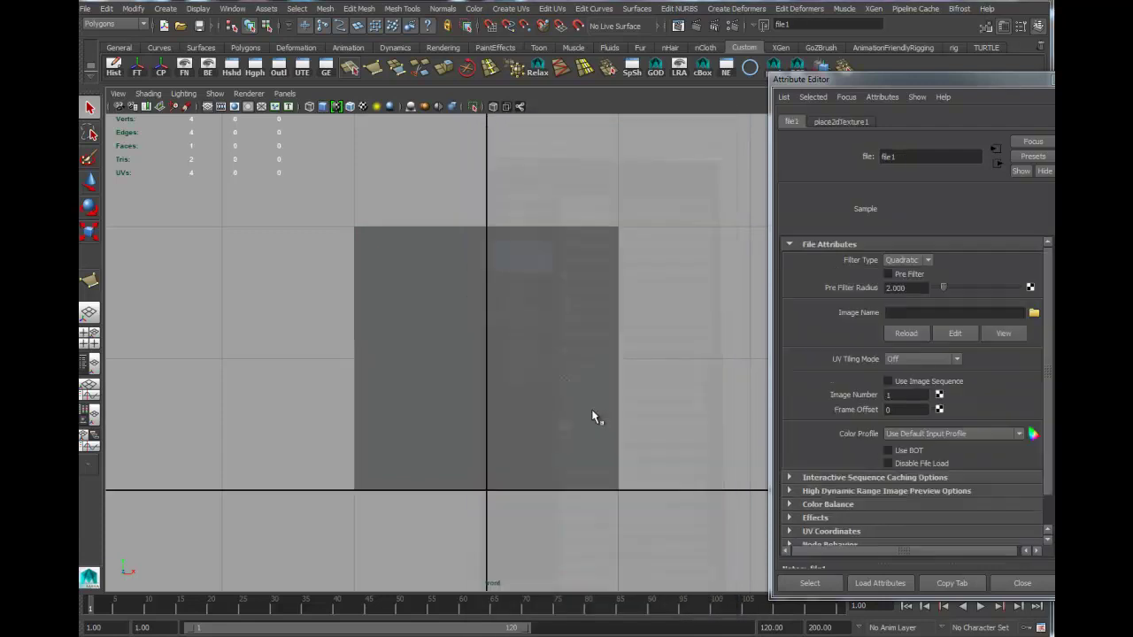
pyautogui.click(1033, 312)
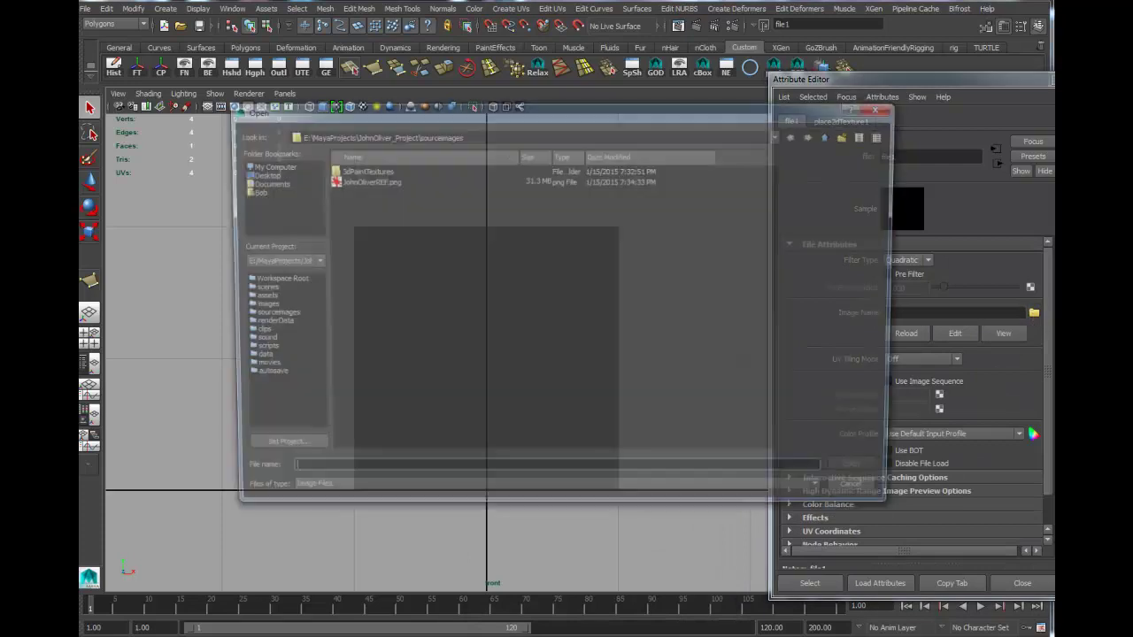
pyautogui.click(361, 180)
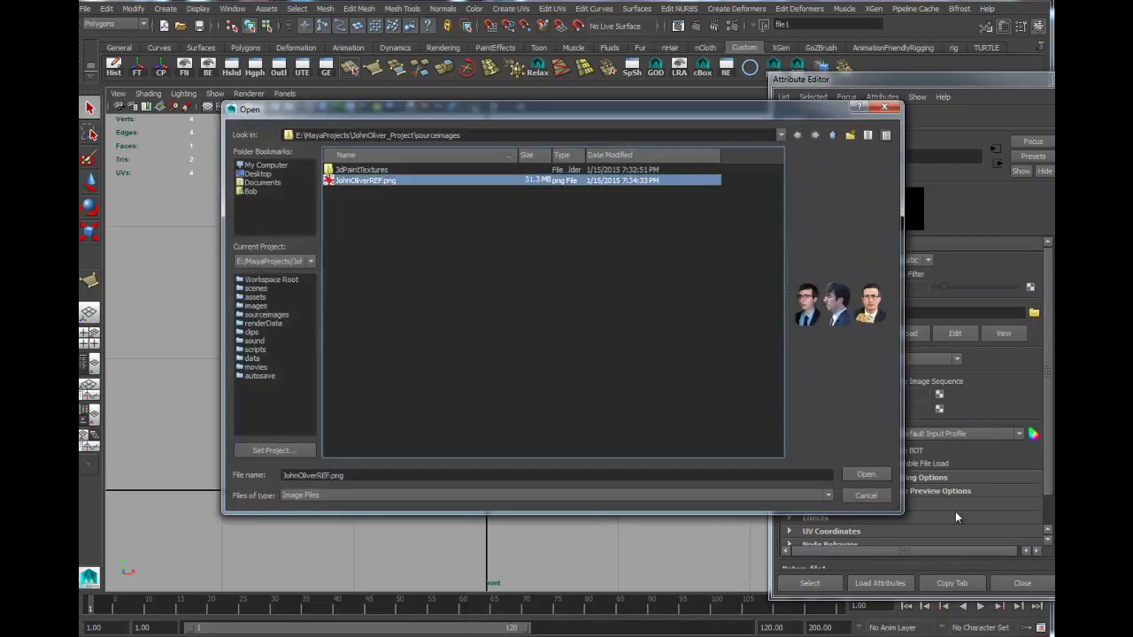
pyautogui.click(866, 475)
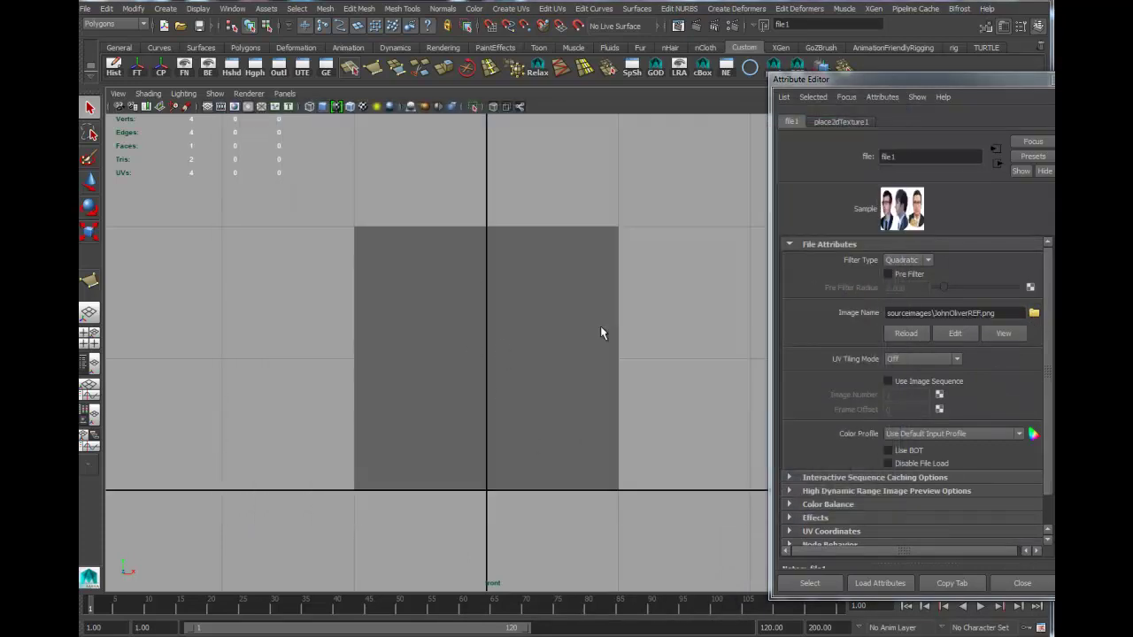
pyautogui.click(541, 359)
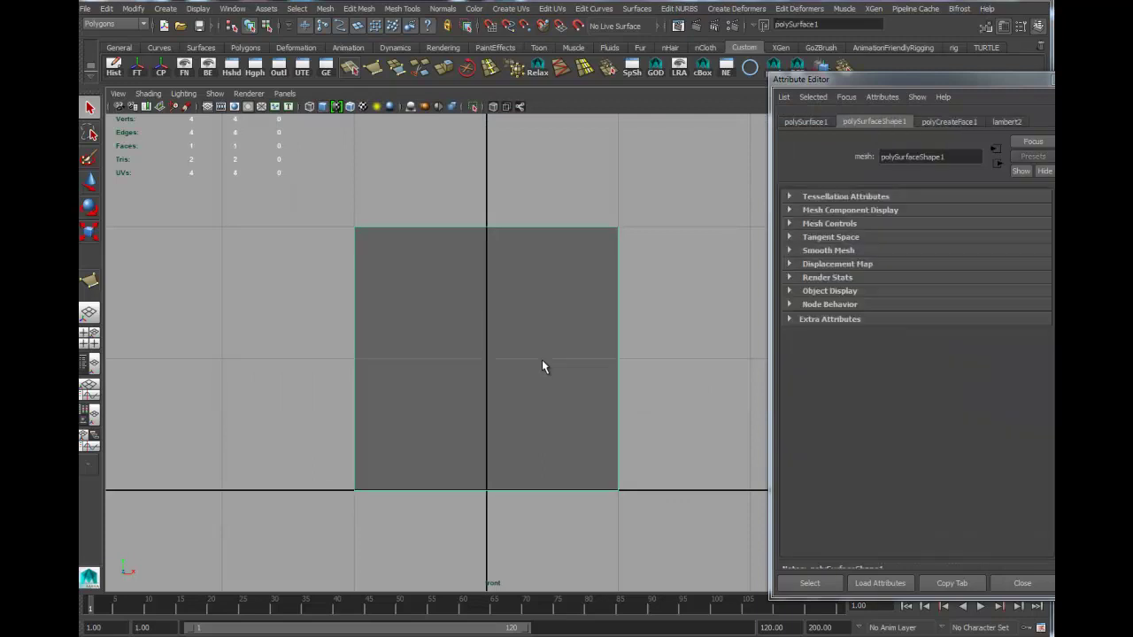
# Display the texture on the square polygon, hide the Attribute Editor and show the polygon closer up in the perspective view.
pyautogui.press('6')
pyautogui.press('space')
pyautogui.moveTo(541, 366); pyautogui.dragTo(584, 341)
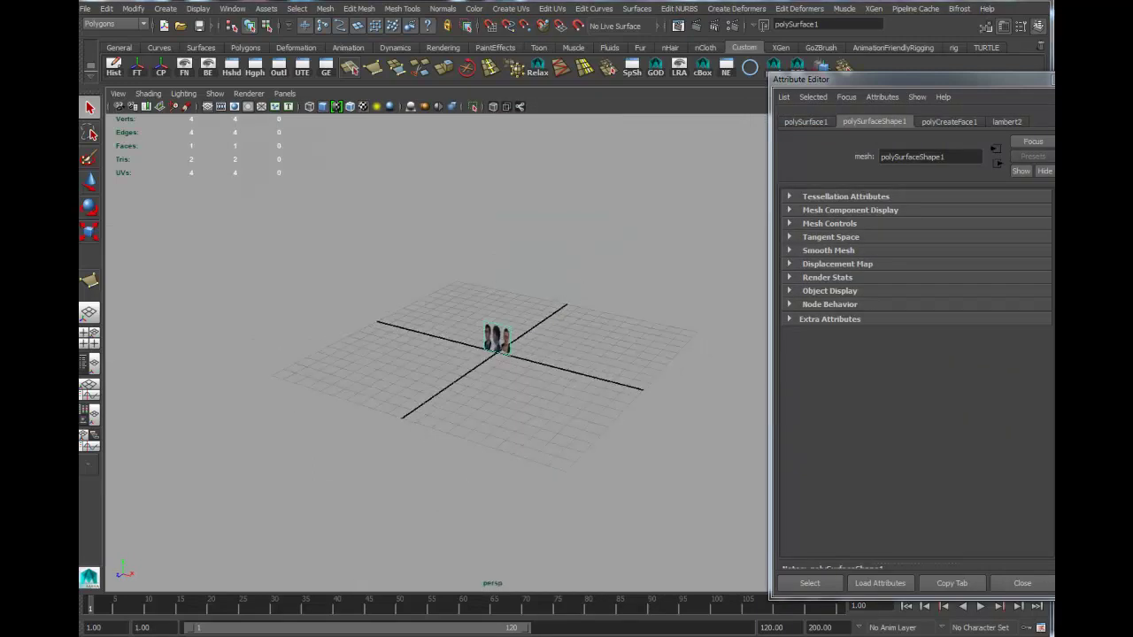
pyautogui.hotkey('ctrl', 'a')
pyautogui.keyDown('alt'); pyautogui.moveTo(632, 395); pyautogui.dragTo(948, 235); pyautogui.keyUp('alt')
pyautogui.keyDown('alt'); pyautogui.moveTo(689, 305); pyautogui.dragTo(683, 392); pyautogui.keyUp('alt')
pyautogui.keyDown('alt'); pyautogui.moveTo(682, 392); pyautogui.dragTo(819, 415, button='right'); pyautogui.keyUp('alt')
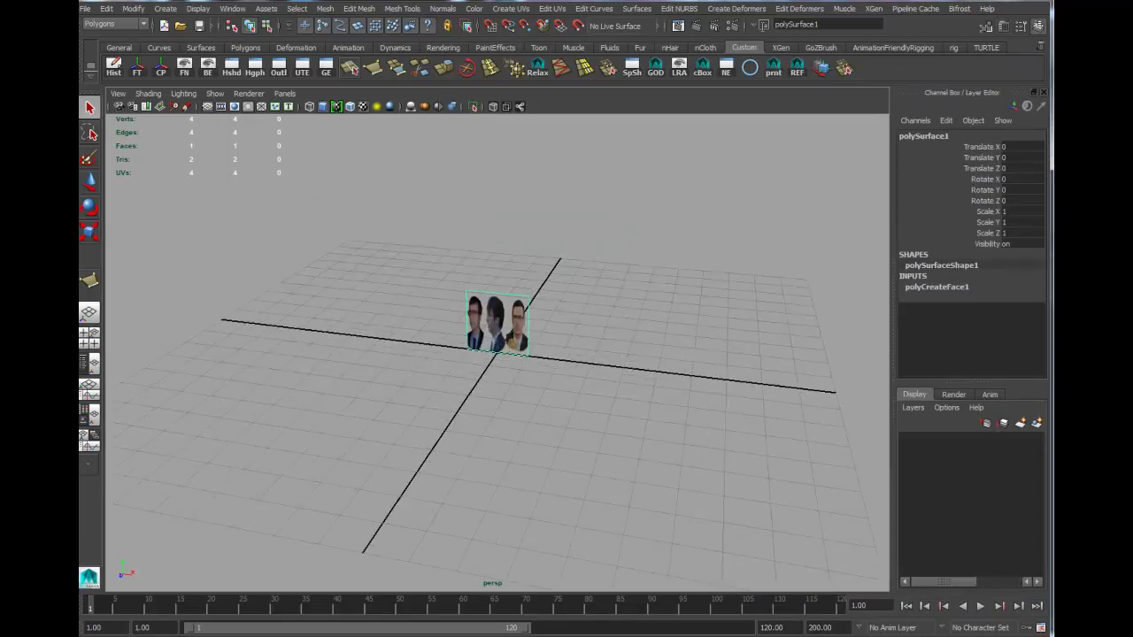
# Switch to Photoshop and check the pixel dimensions of the reference image in Image Size.
pyautogui.hotkey('alt', 'Tab')
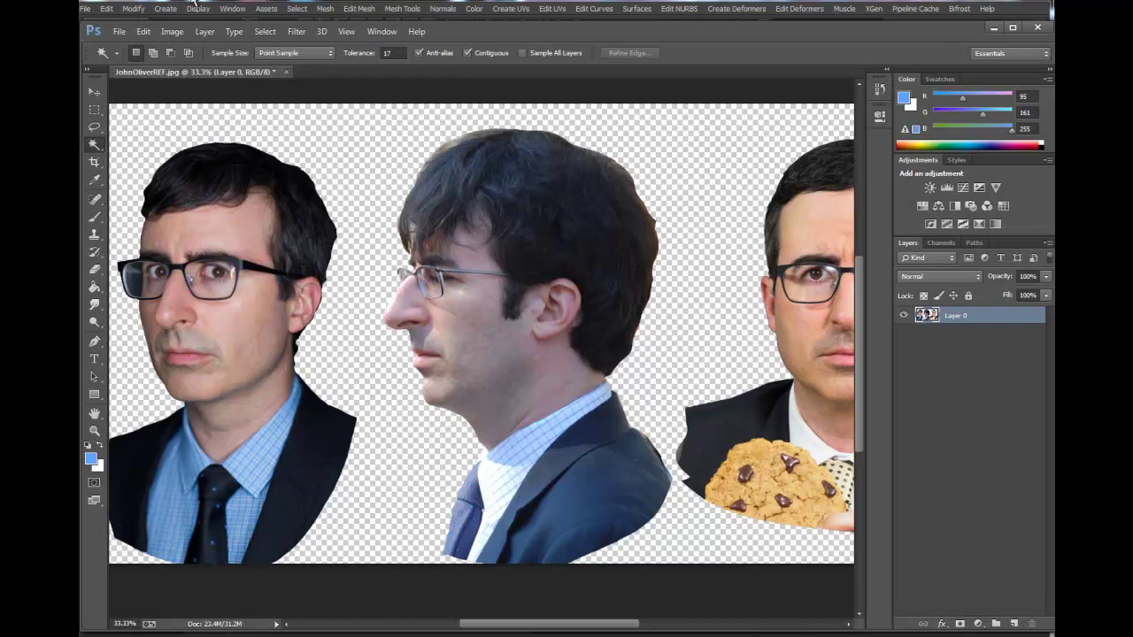
pyautogui.click(174, 32)
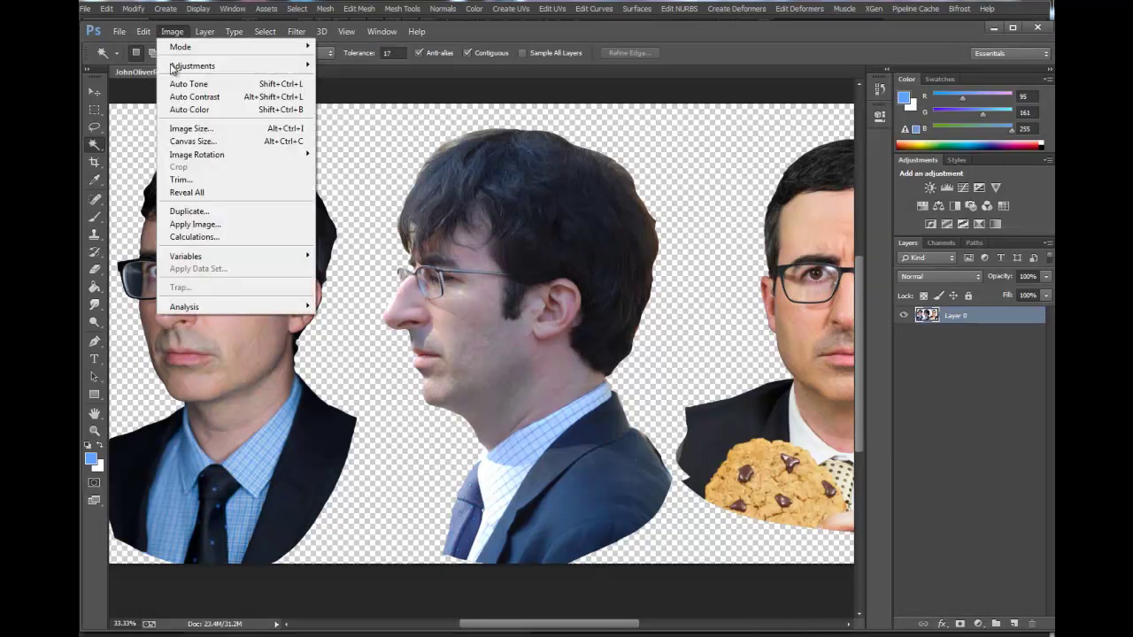
pyautogui.click(206, 128)
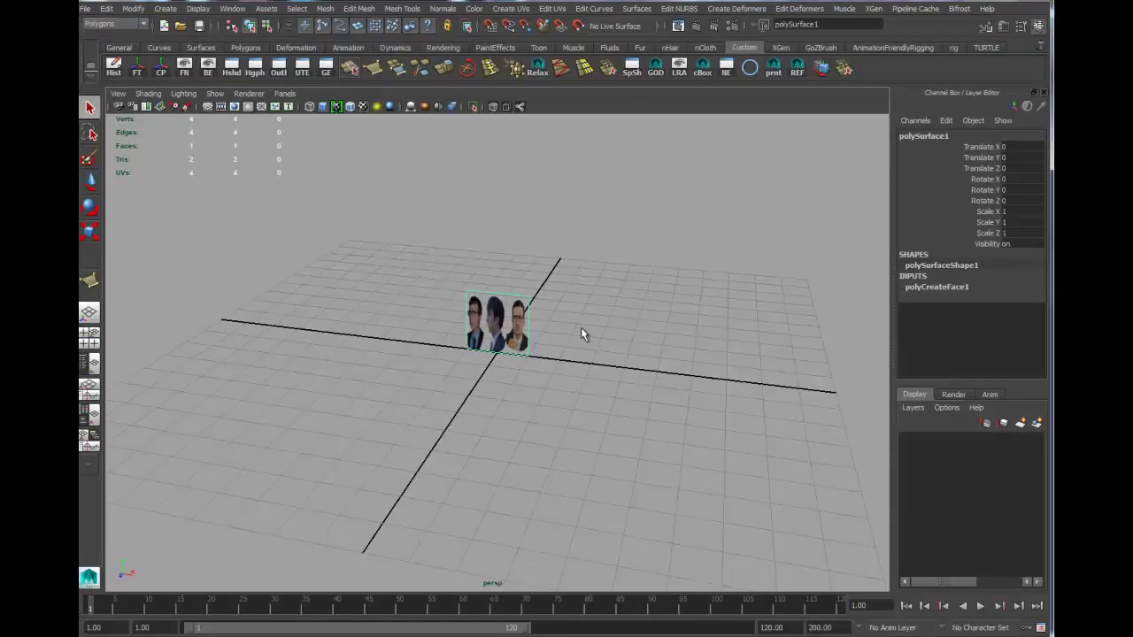
# Switch back to Maya and set the polygon's Scale X to 39.96 and Scale Y to 20.48.
pyautogui.doubleClick(1014, 222)
pyautogui.click(1015, 213)
pyautogui.keyDown('alt'); pyautogui.moveTo(528, 386); pyautogui.dragTo(730, 462); pyautogui.keyUp('alt')
pyautogui.click(1027, 213)
pyautogui.write('3')
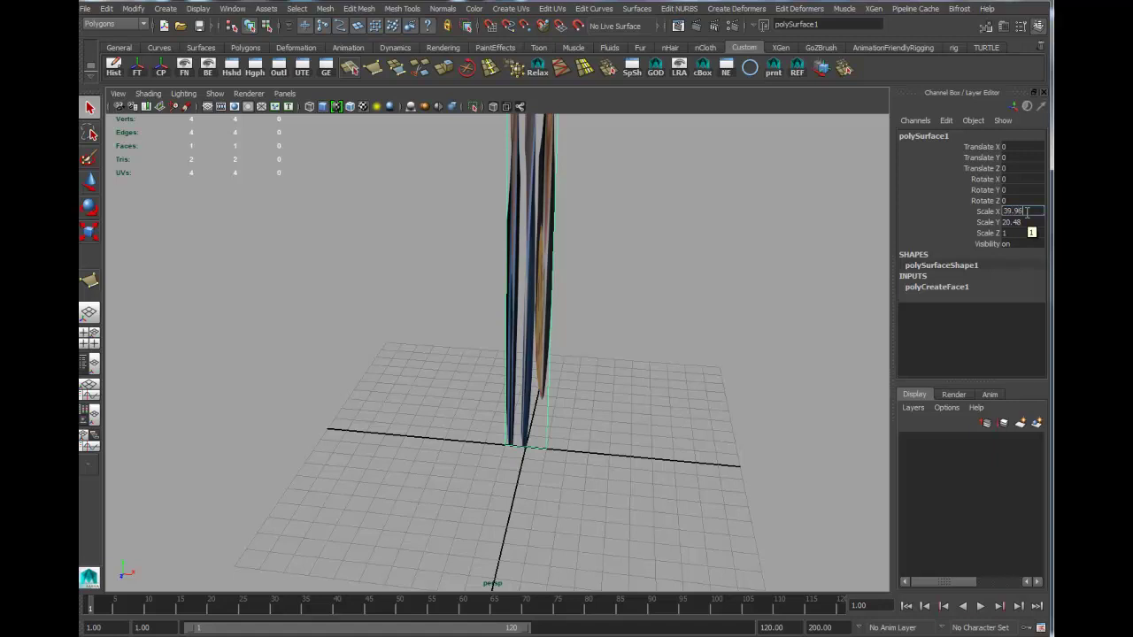
pyautogui.write('9.96')
pyautogui.press('Return')
# Scale the reference polygon down uniformly to about 14.7 in X and 7.5 in Y.
pyautogui.press('f')
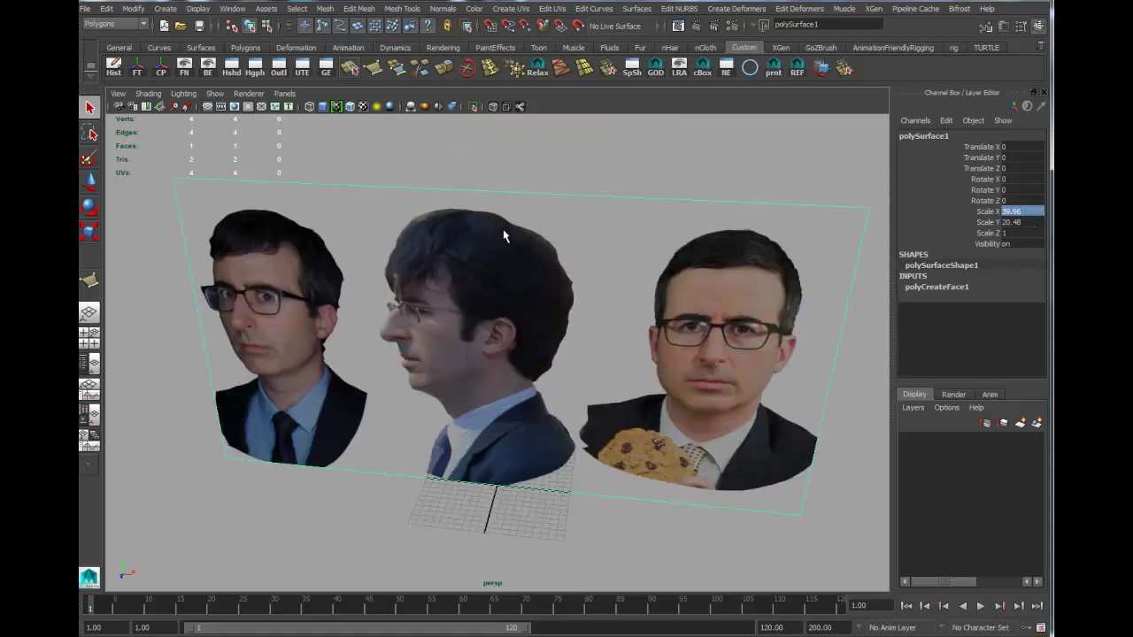
pyautogui.keyDown('alt'); pyautogui.moveTo(560, 387); pyautogui.dragTo(684, 383); pyautogui.keyUp('alt')
pyautogui.keyDown('alt'); pyautogui.moveTo(617, 380); pyautogui.dragTo(542, 489); pyautogui.keyUp('alt')
pyautogui.press('w')
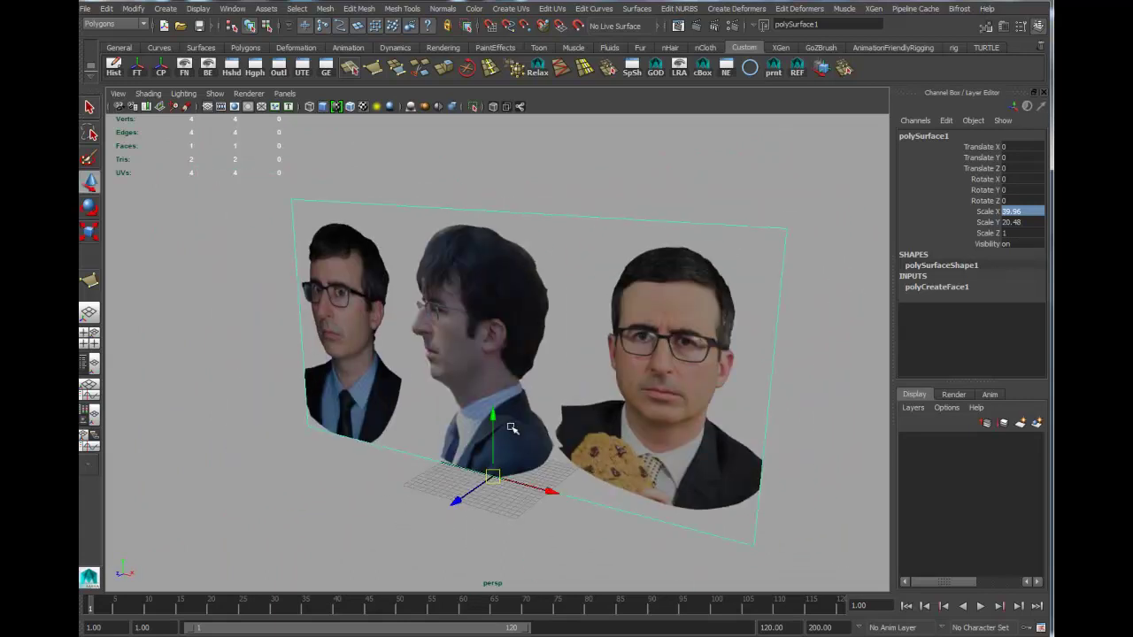
pyautogui.press('r')
pyautogui.moveTo(493, 476); pyautogui.dragTo(597, 492)
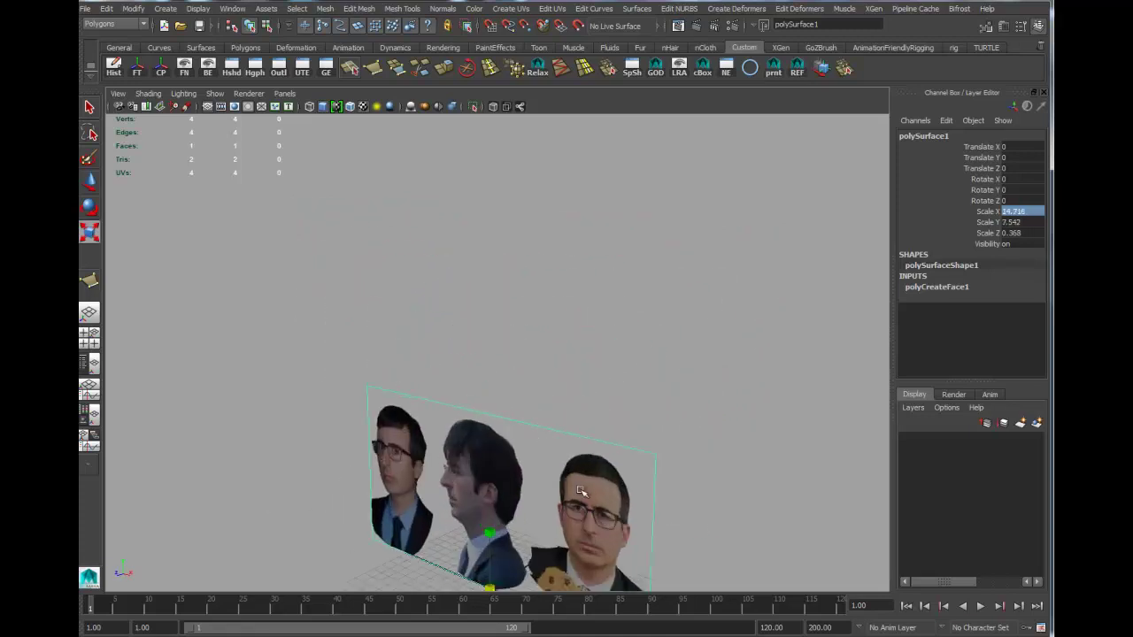
pyautogui.press('f')
# Delete the reference polygon's construction history and freeze its transformations.
pyautogui.click(113, 67)
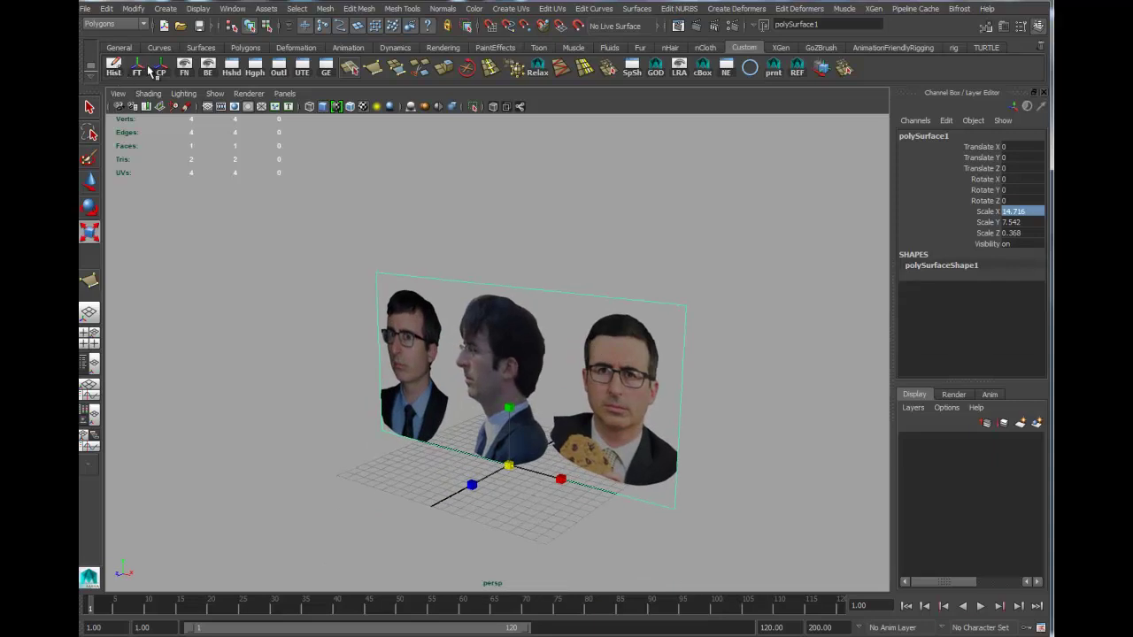
pyautogui.click(138, 68)
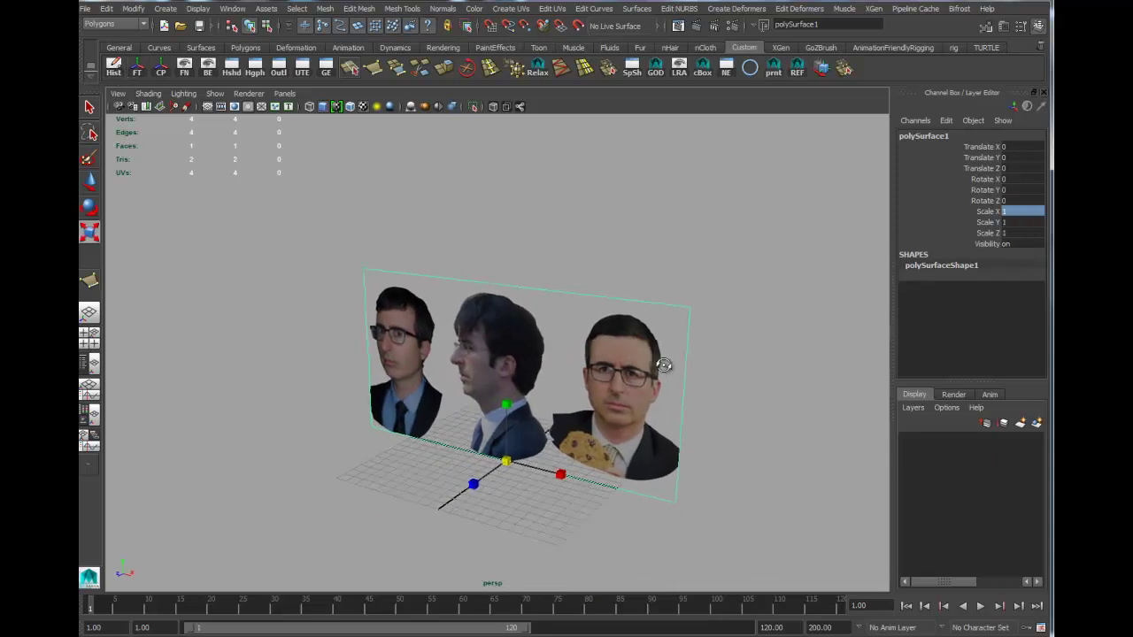
# Rename the reference polygon as REF.
pyautogui.doubleClick(961, 135)
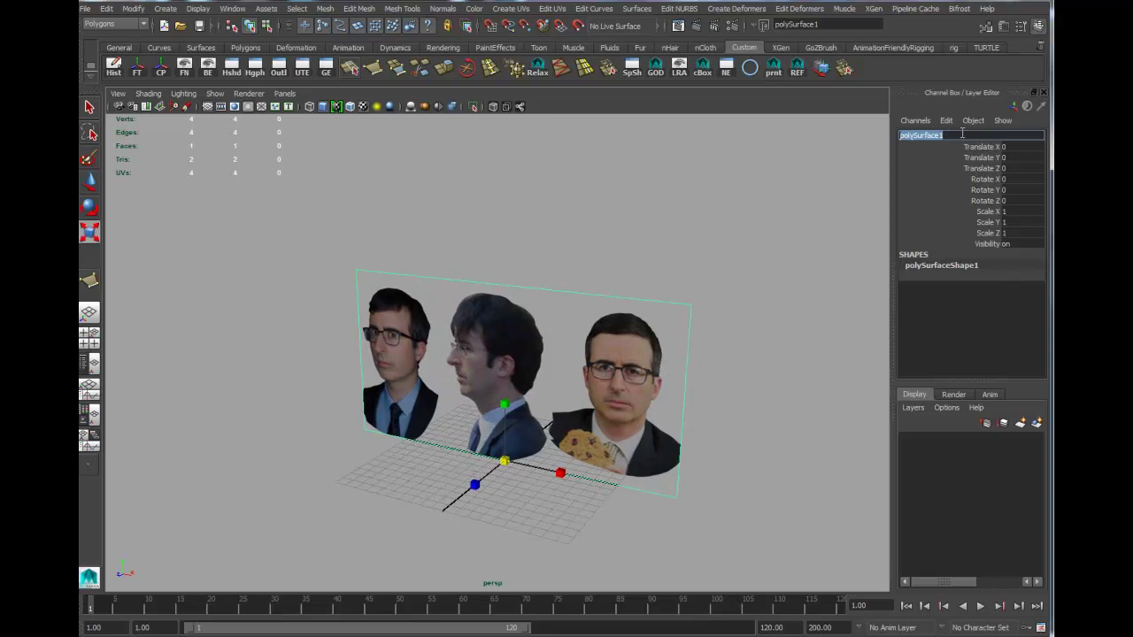
pyautogui.write('Re')
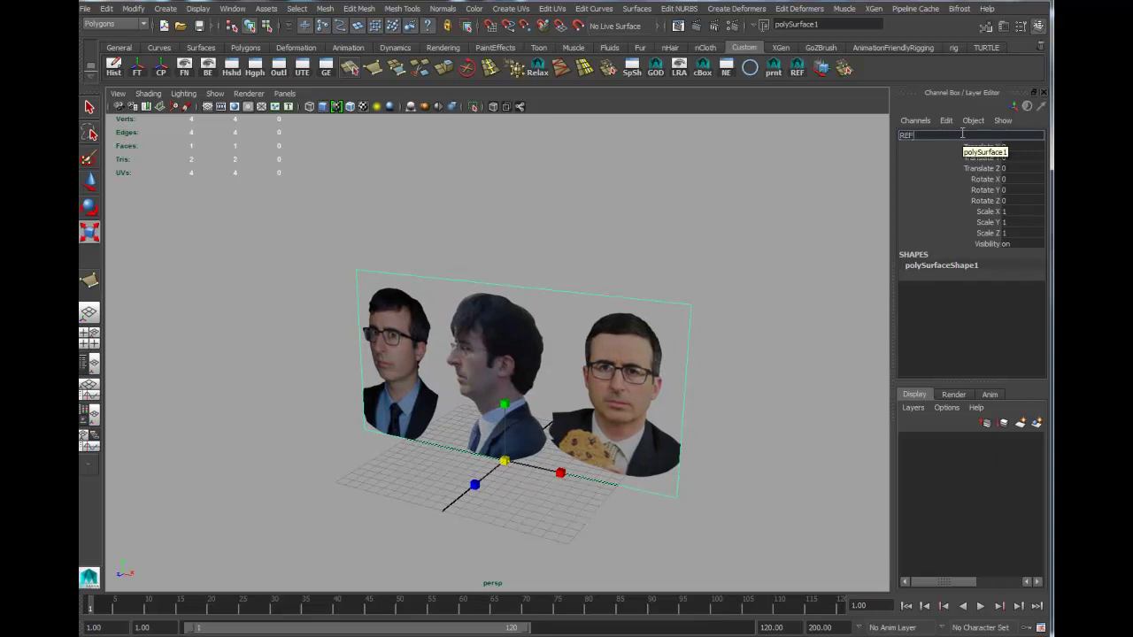
pyautogui.press('Return')
# Insert two vertical edge loops in the REF polygon, one in each gap between the three heads.
pyautogui.keyDown('alt'); pyautogui.moveTo(500, 390); pyautogui.dragTo(539, 386); pyautogui.keyUp('alt')
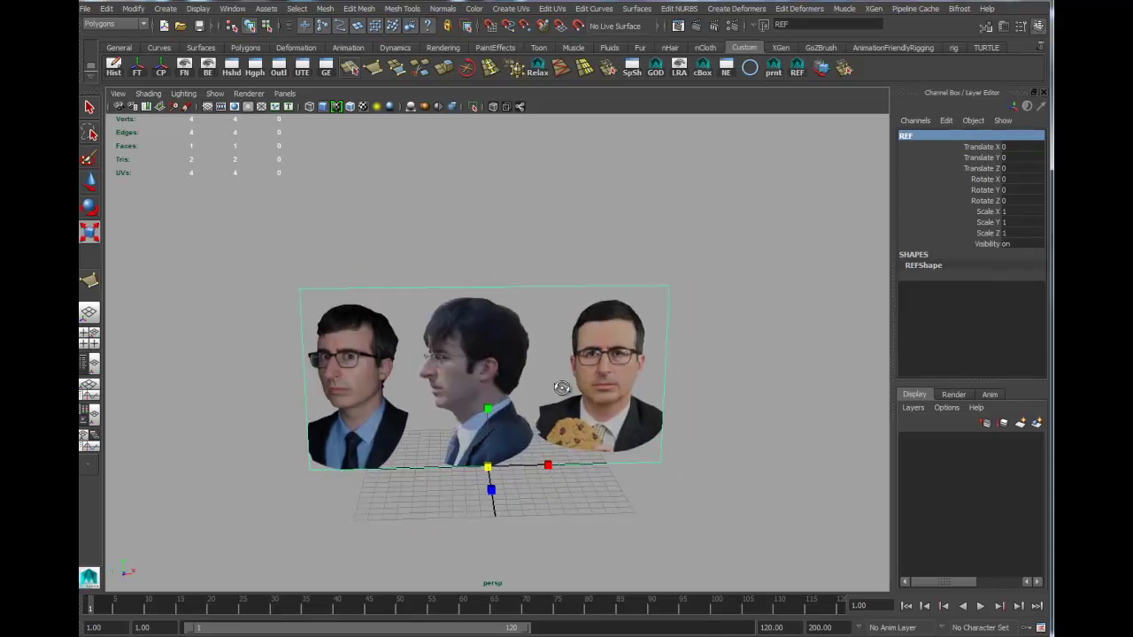
pyautogui.scroll(3, 523, 384)
pyautogui.keyDown('alt'); pyautogui.moveTo(523, 384); pyautogui.dragTo(631, 384, button='middle'); pyautogui.keyUp('alt')
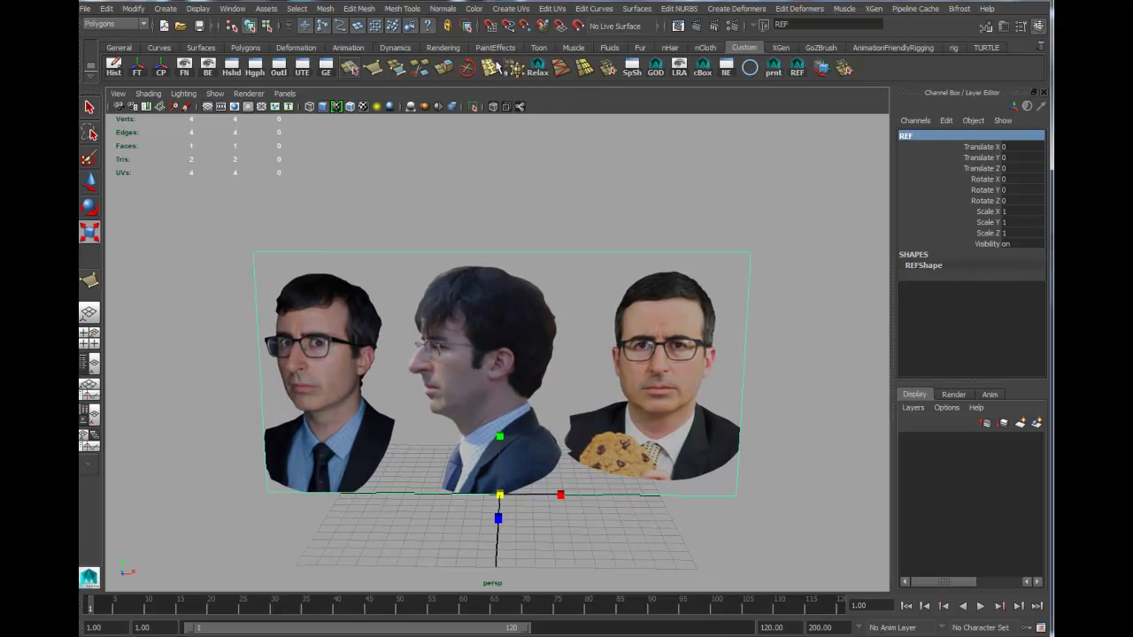
pyautogui.click(403, 8)
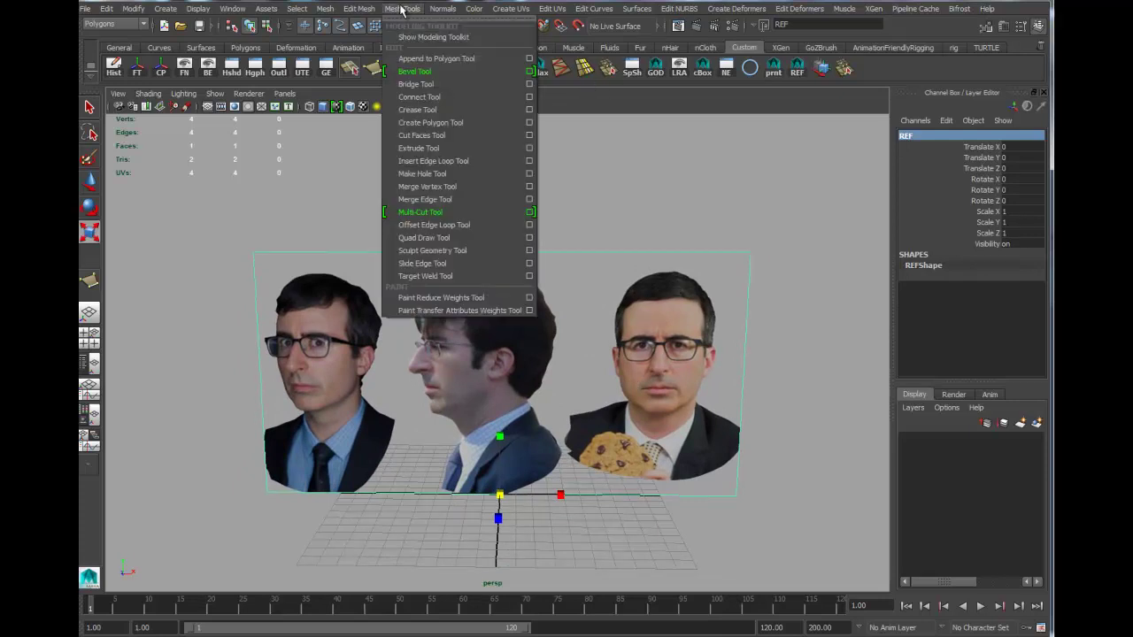
pyautogui.click(427, 159)
pyautogui.moveTo(587, 258); pyautogui.dragTo(569, 257)
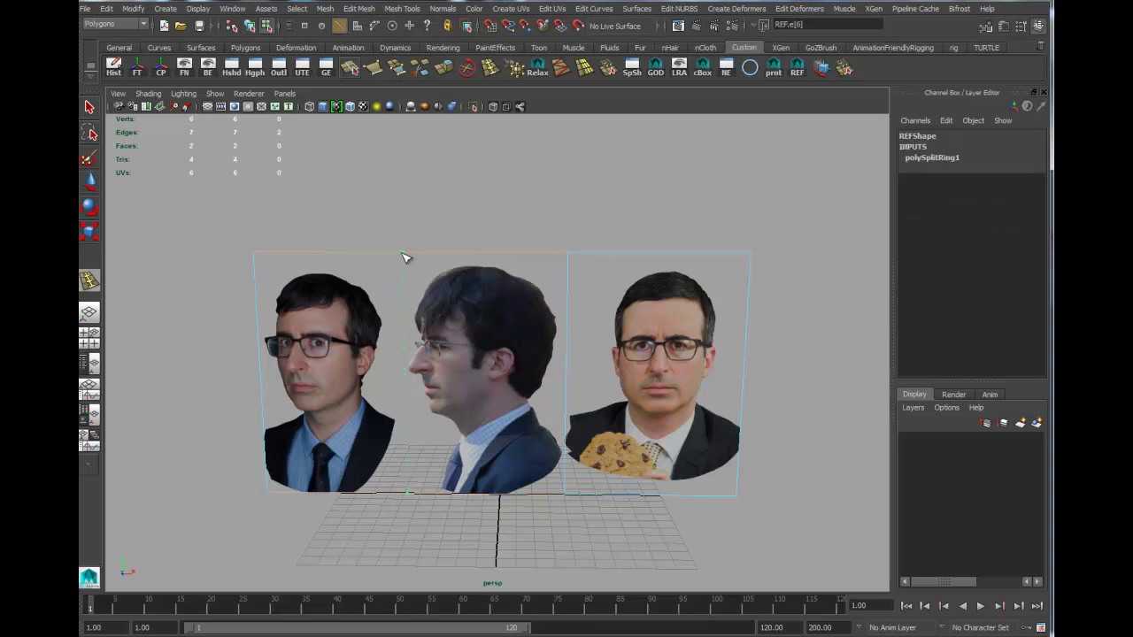
pyautogui.click(403, 257)
# Select the two vertical edges between the heads and detach them.
pyautogui.click(86, 181)
pyautogui.moveTo(564, 380)
pyautogui.keyDown('alt'); pyautogui.mouseDown()
pyautogui.moveTo(548, 384)
pyautogui.moveTo(573, 381)
pyautogui.mouseUp(); pyautogui.keyUp('alt')
pyautogui.keyDown('shift'); pyautogui.click(572, 317); pyautogui.keyUp('shift')
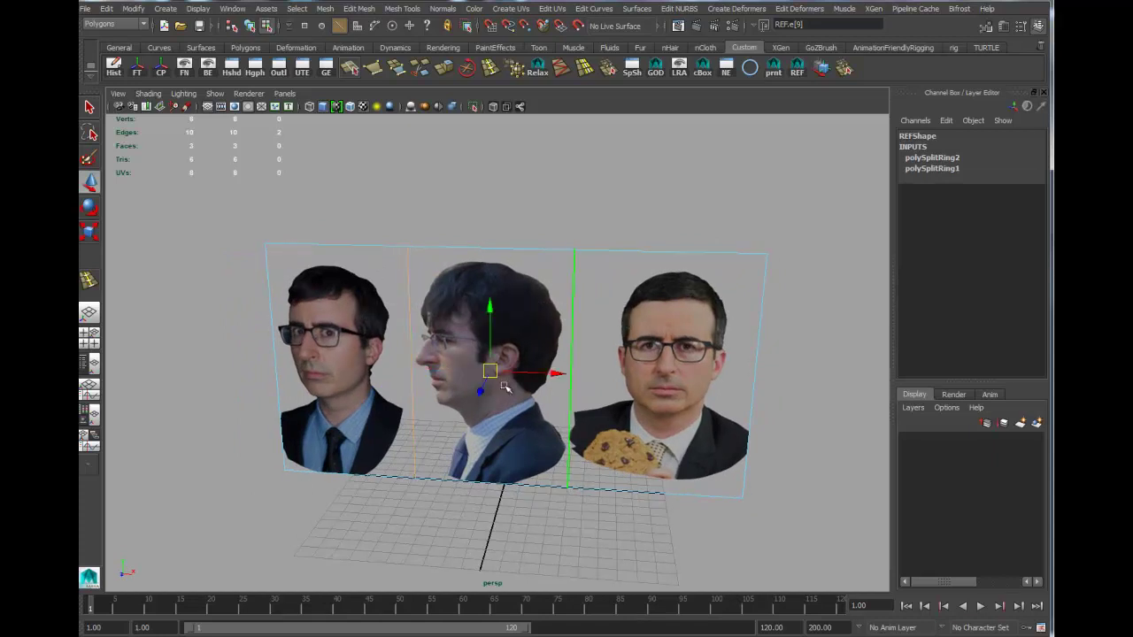
pyautogui.click(358, 9)
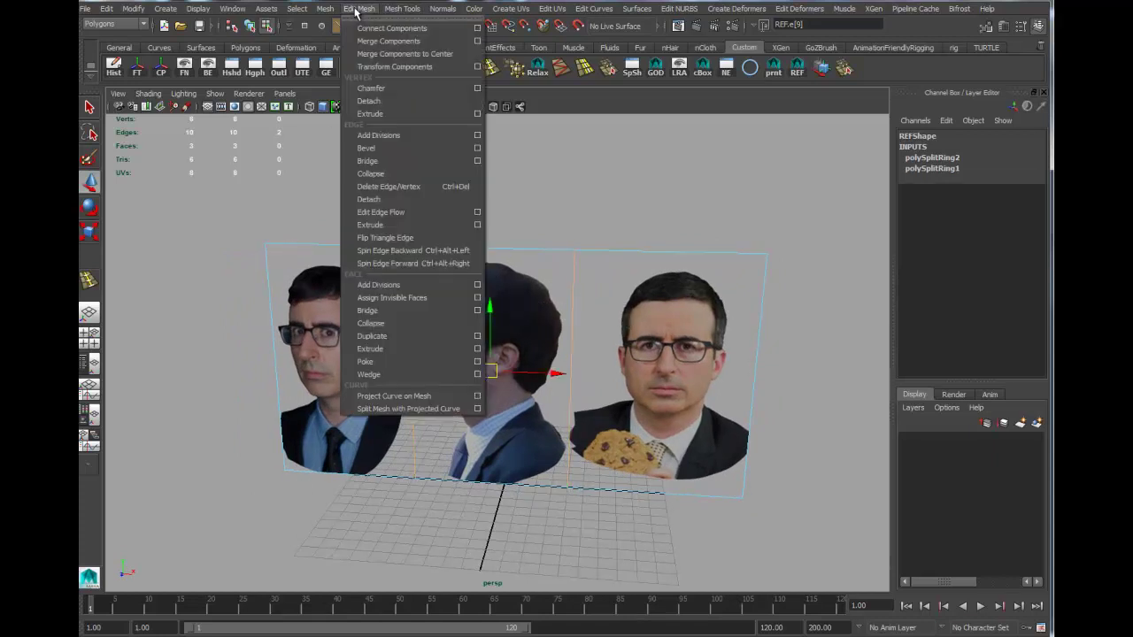
pyautogui.click(379, 200)
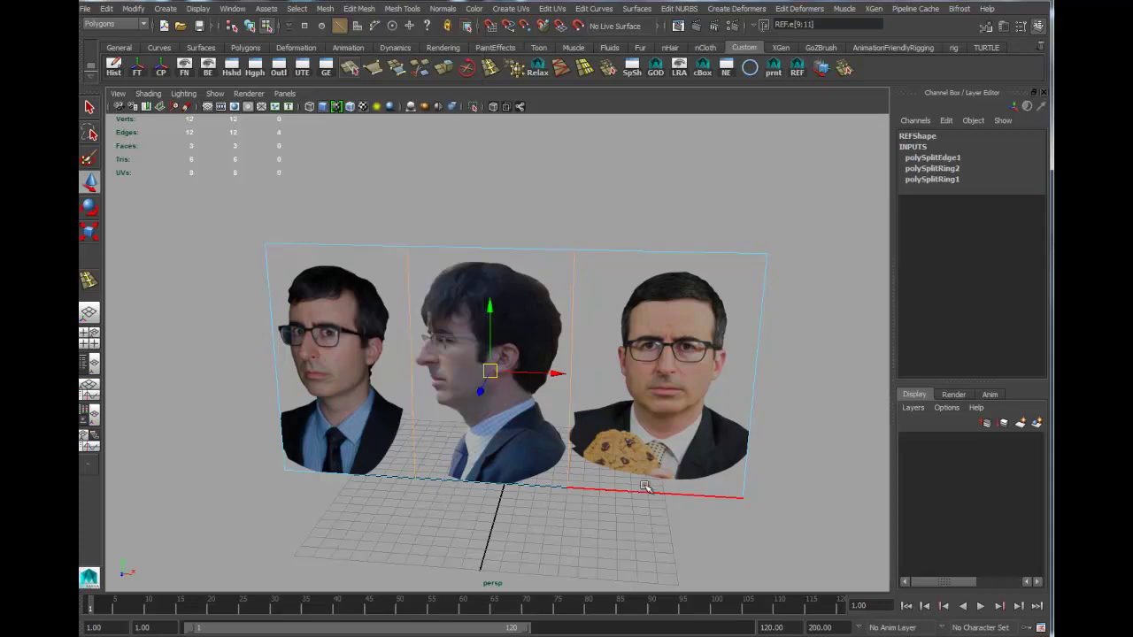
# Separate the REF mesh into three individual objects and select each one to check the split.
pyautogui.rightClick(607, 346)
pyautogui.moveTo(607, 346); pyautogui.dragTo(665, 329, button='right')
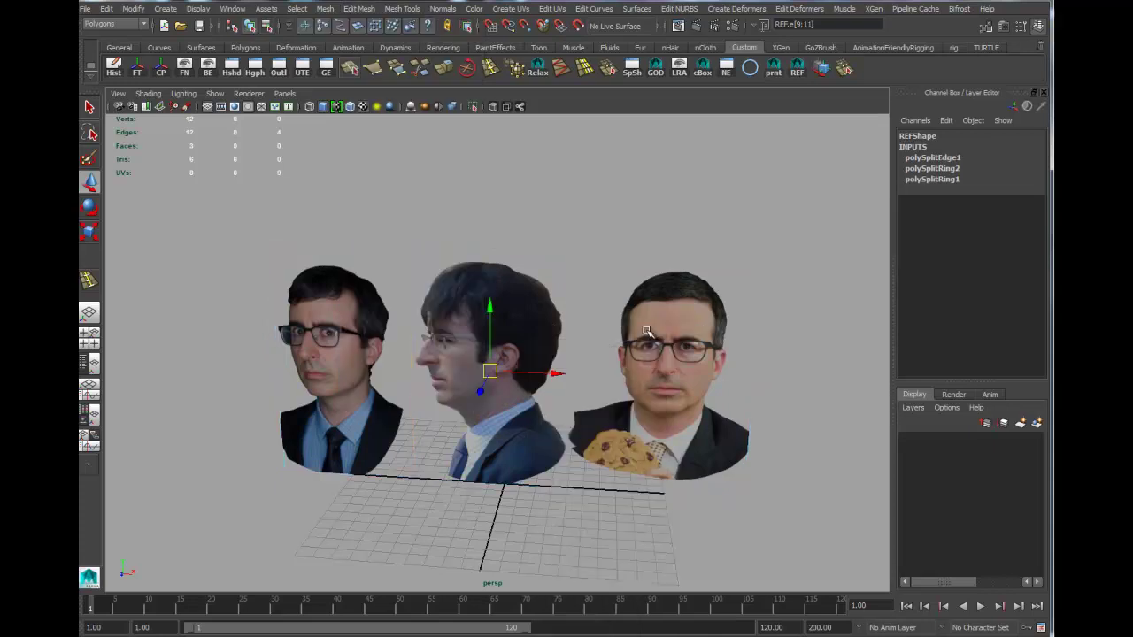
pyautogui.click(322, 9)
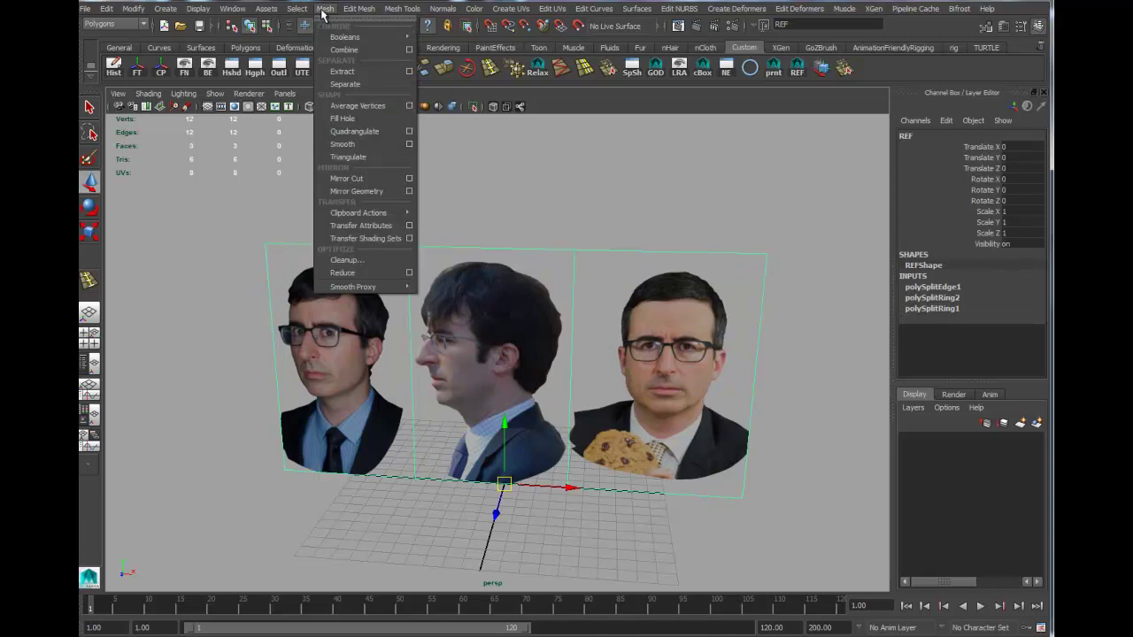
pyautogui.click(349, 88)
pyautogui.keyDown('alt'); pyautogui.moveTo(683, 518); pyautogui.dragTo(341, 248); pyautogui.keyUp('alt')
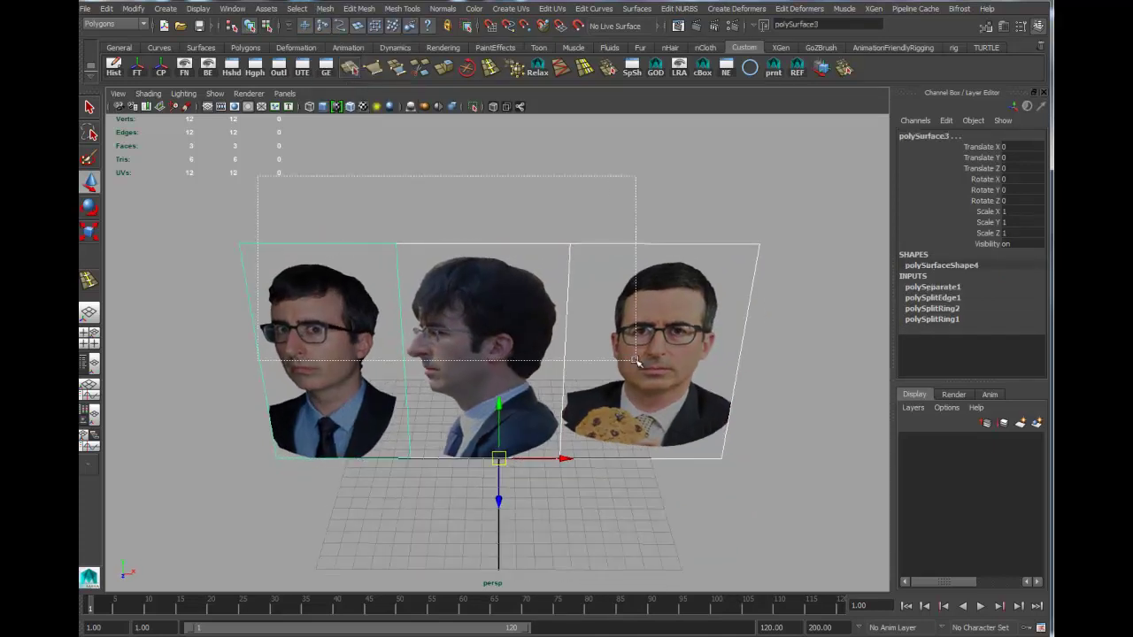
pyautogui.keyDown('alt'); pyautogui.moveTo(513, 361); pyautogui.dragTo(508, 329); pyautogui.keyUp('alt')
pyautogui.click(510, 335)
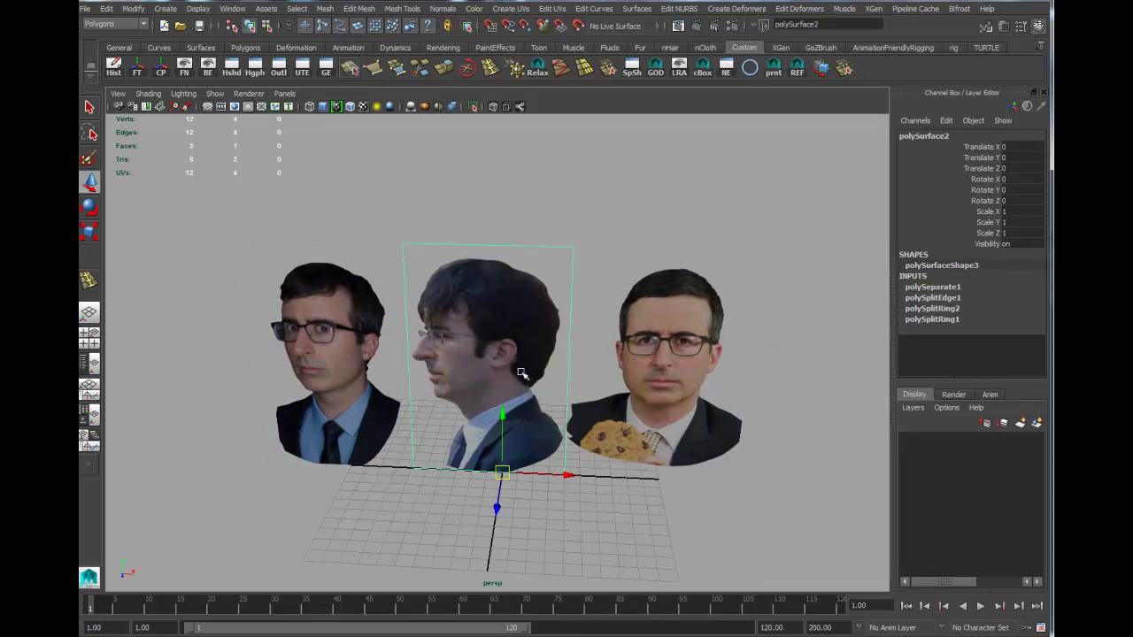
pyautogui.click(310, 315)
pyautogui.click(653, 360)
pyautogui.click(546, 356)
# Select all three reference pieces, delete their history and center their pivots.
pyautogui.moveTo(342, 192); pyautogui.dragTo(699, 372)
pyautogui.click(113, 65)
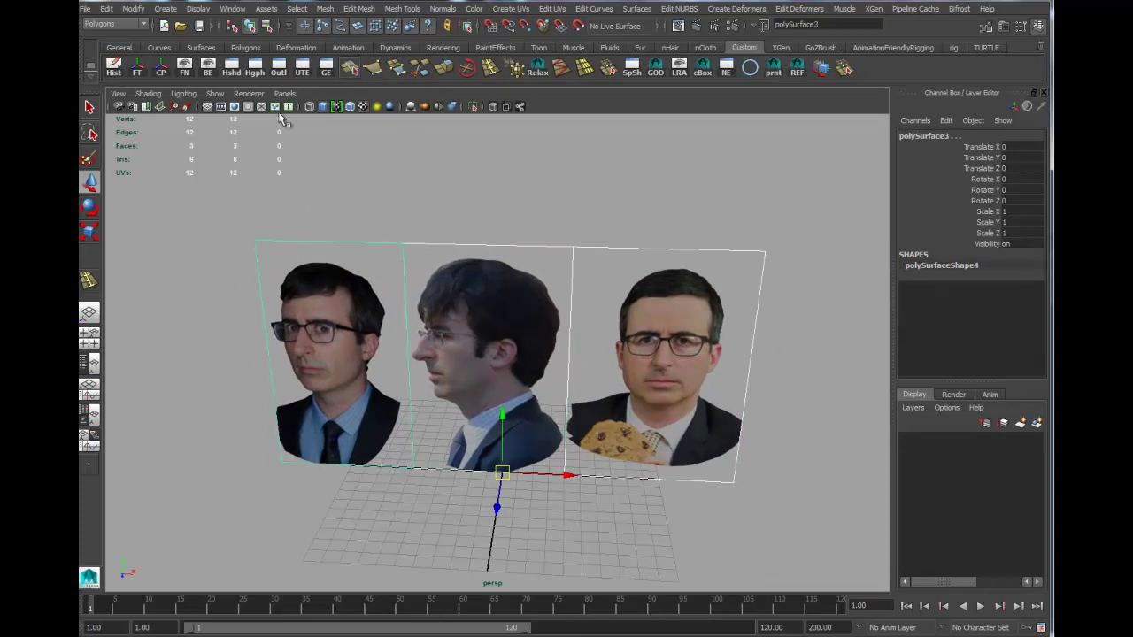
pyautogui.click(160, 69)
# Snap the pivots of the three pieces down to their bottom edges and select the middle profile piece.
pyautogui.press('d')
pyautogui.press('v')
pyautogui.moveTo(334, 328); pyautogui.dragTo(337, 389)
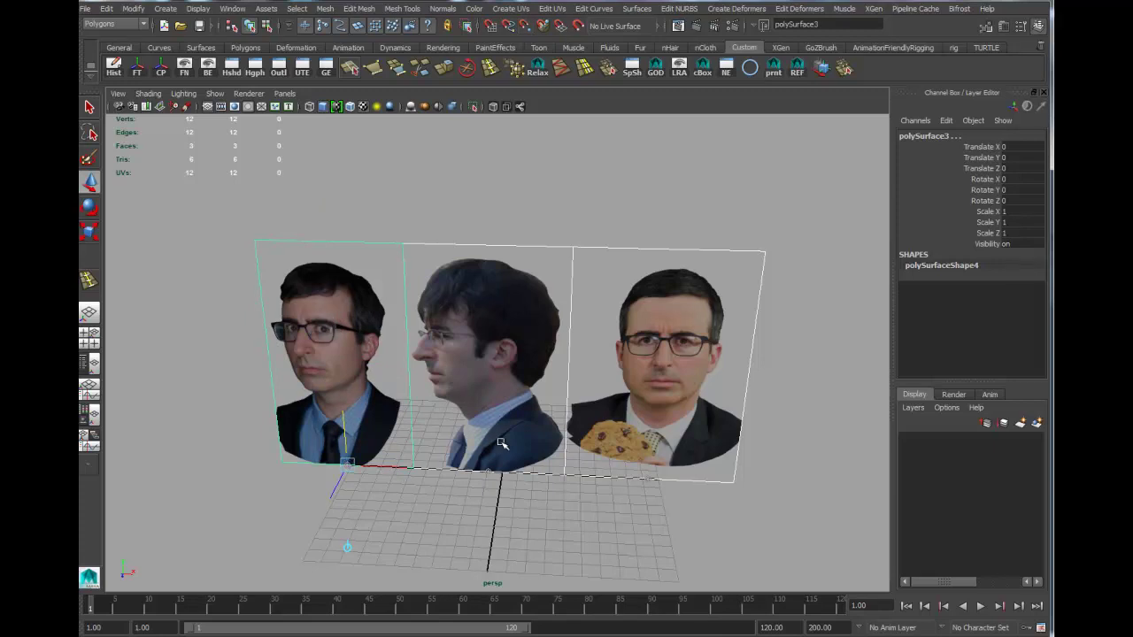
pyautogui.keyDown('alt'); pyautogui.moveTo(499, 442); pyautogui.dragTo(550, 414); pyautogui.keyUp('alt')
pyautogui.click(547, 447)
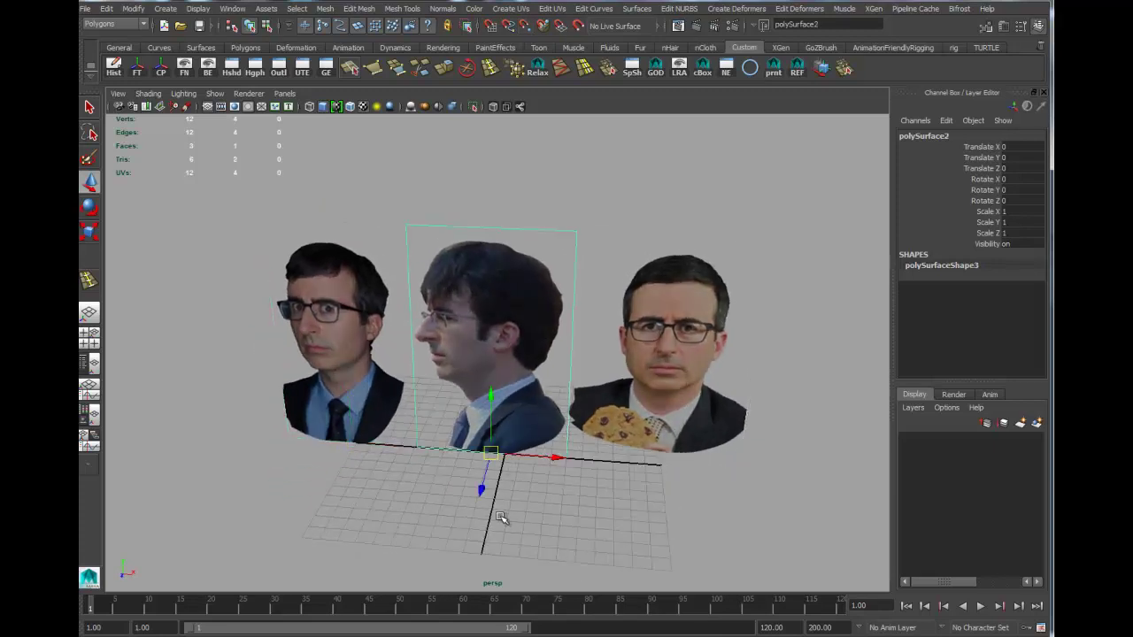
# Rotate the profile piece about the vertical axis until it is perpendicular to the front piece, and move it to the grid's negative X side.
pyautogui.press('r')
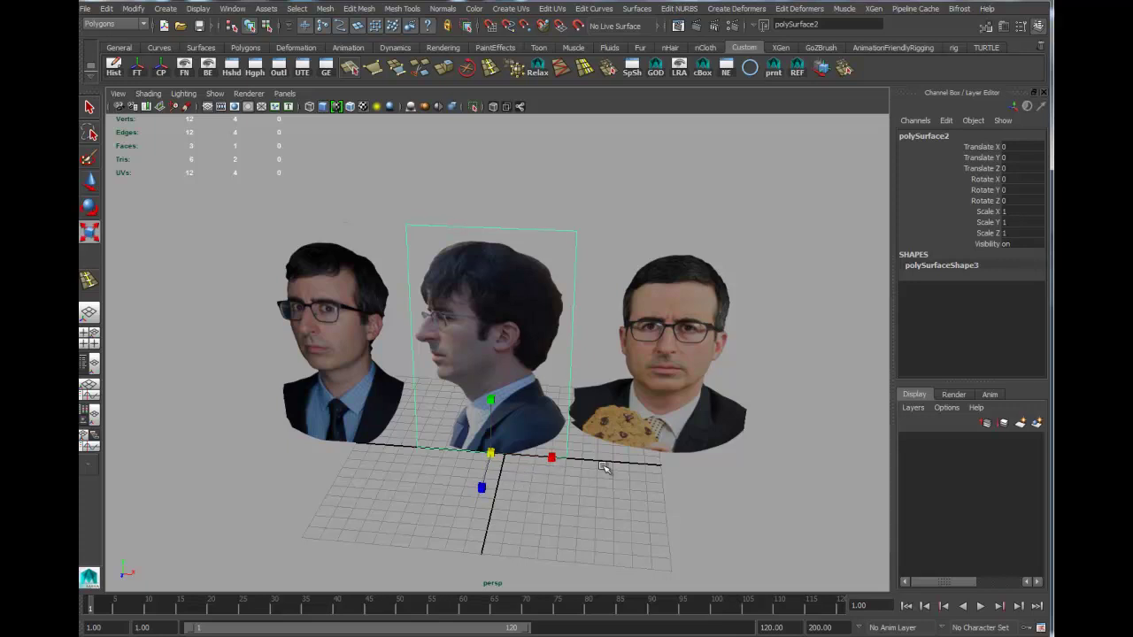
pyautogui.press('Up')
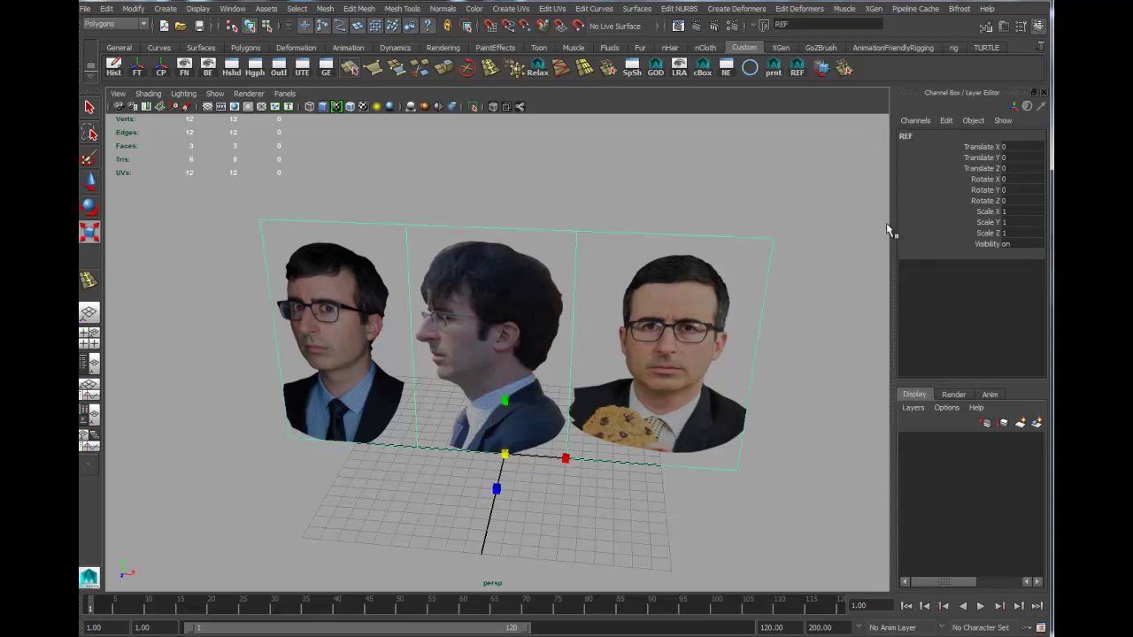
pyautogui.press('e')
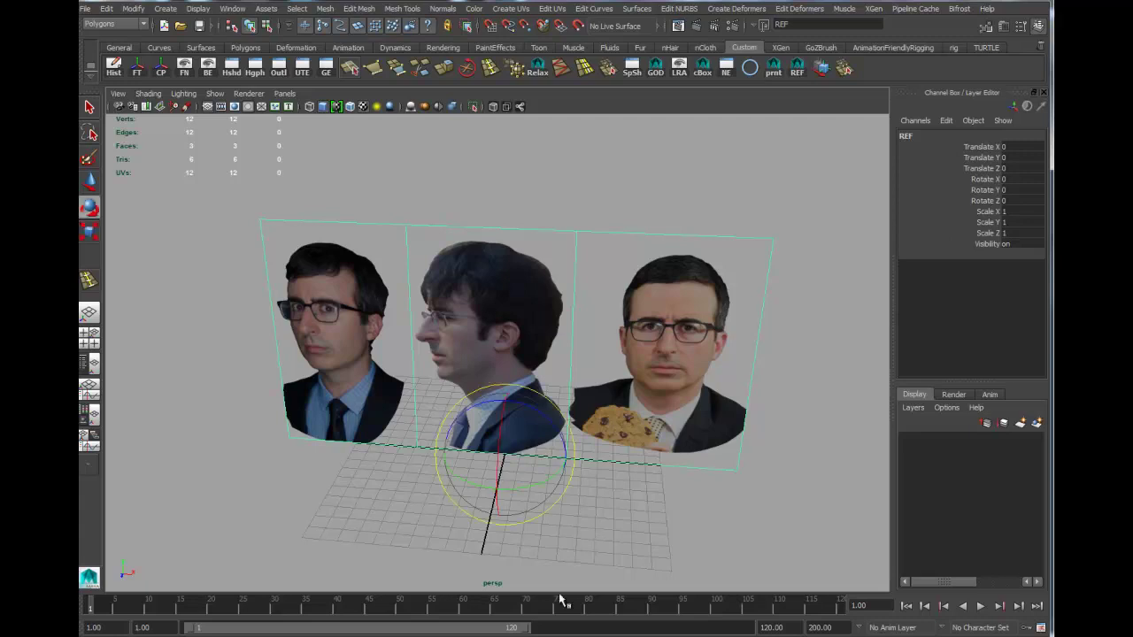
pyautogui.click(504, 288)
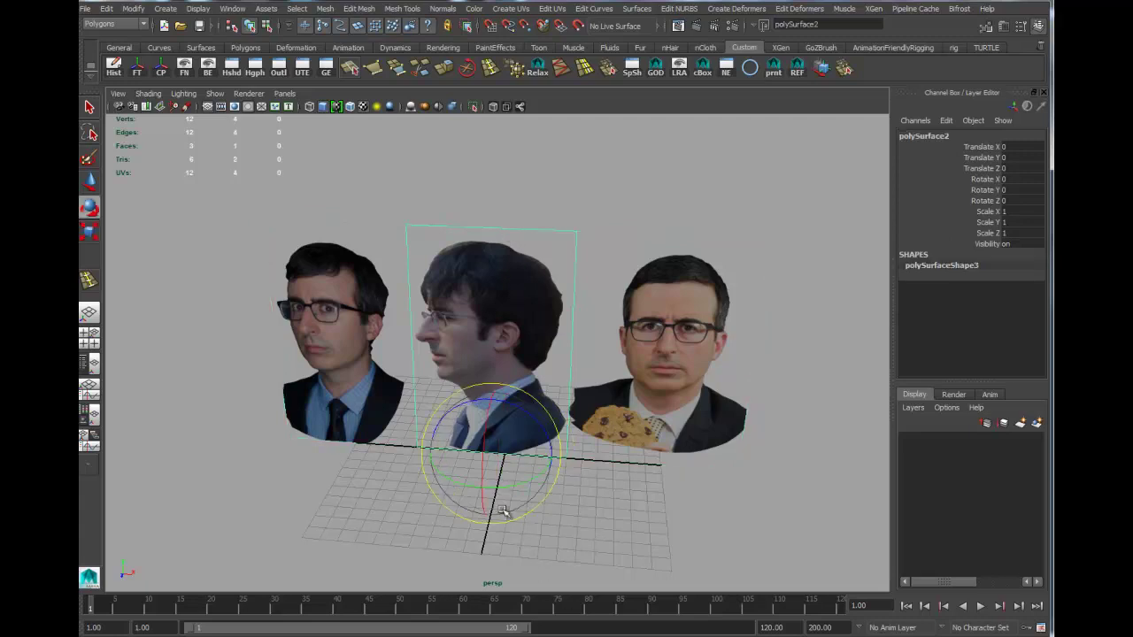
pyautogui.moveTo(503, 492); pyautogui.dragTo(392, 447)
pyautogui.press('w')
# Rotate the three-quarter view piece 45 degrees about the Y axis.
pyautogui.click(693, 462)
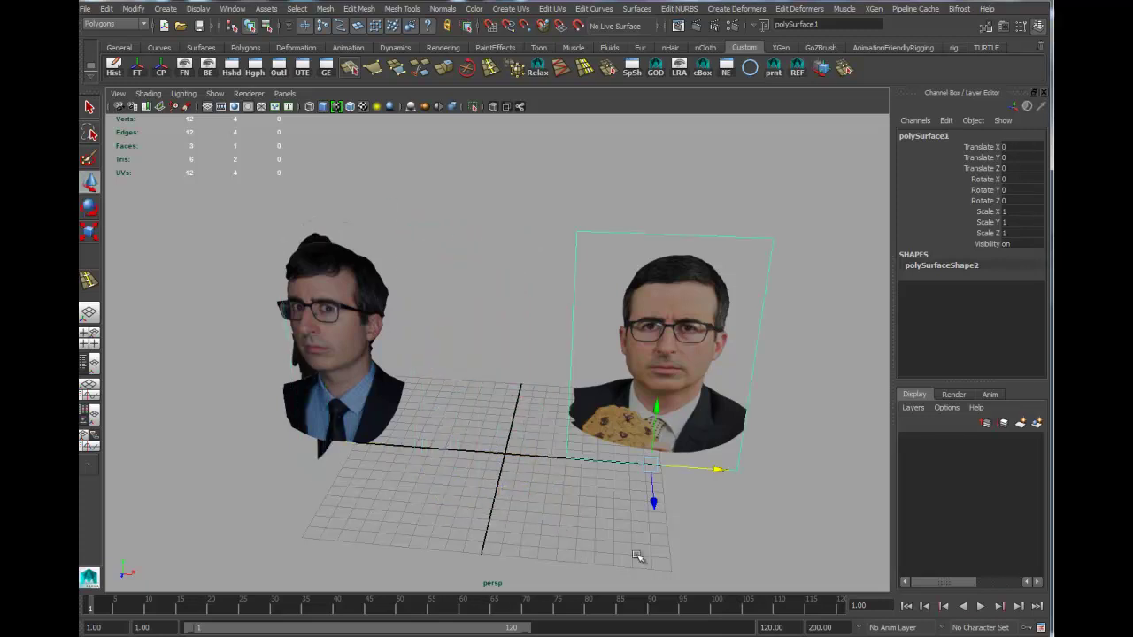
pyautogui.keyDown('alt'); pyautogui.moveTo(599, 526); pyautogui.dragTo(322, 398); pyautogui.keyUp('alt')
pyautogui.click(358, 413)
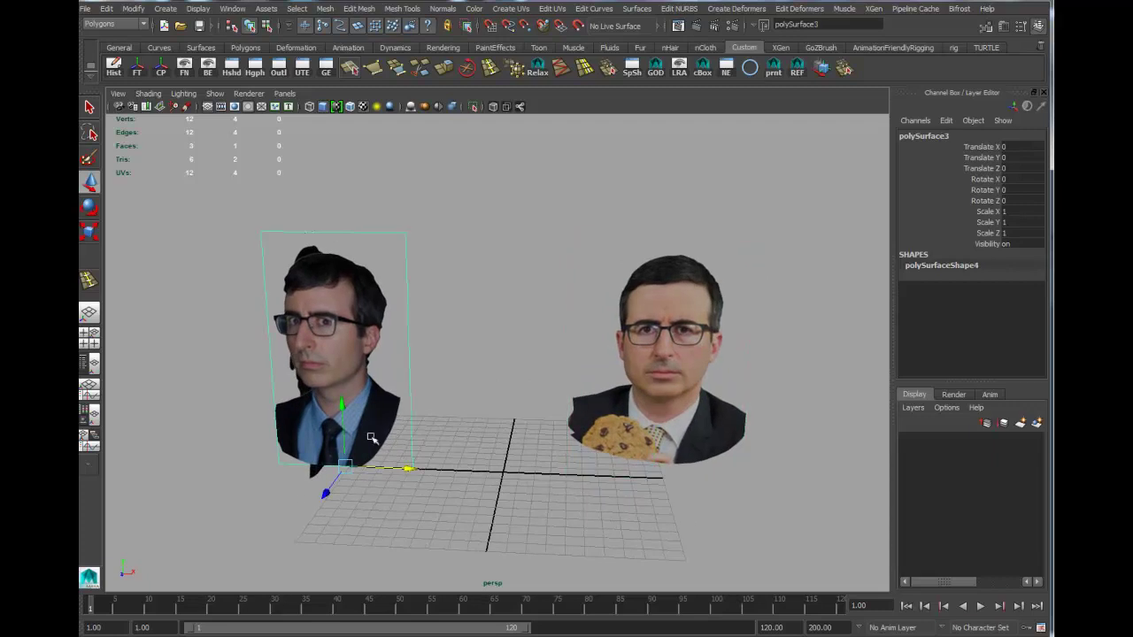
pyautogui.press('e')
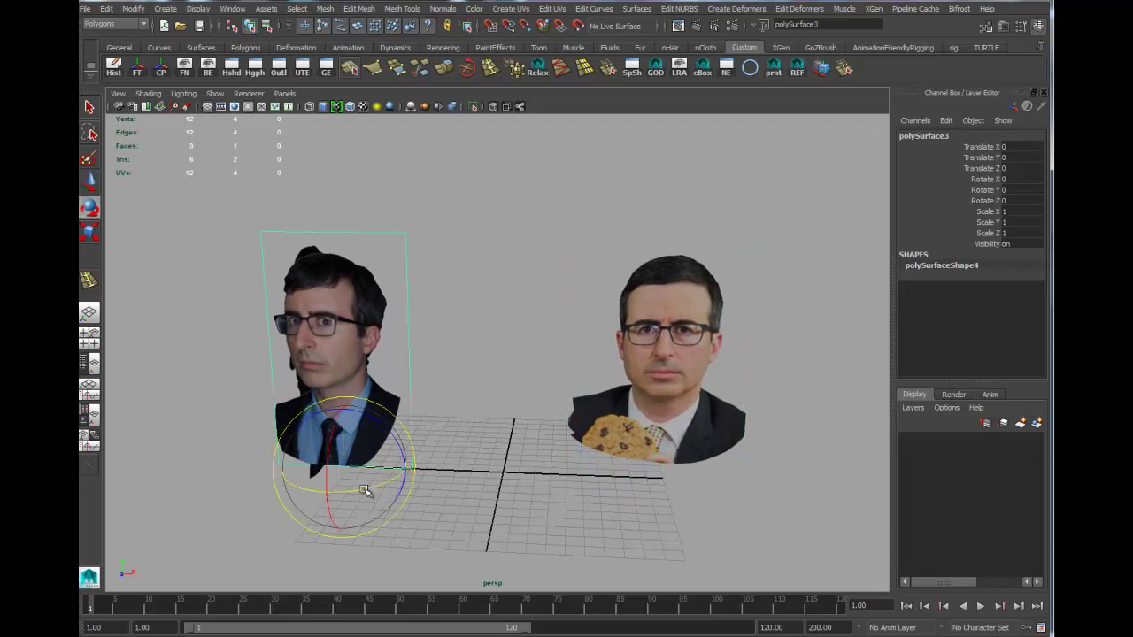
pyautogui.moveTo(365, 490); pyautogui.dragTo(404, 472)
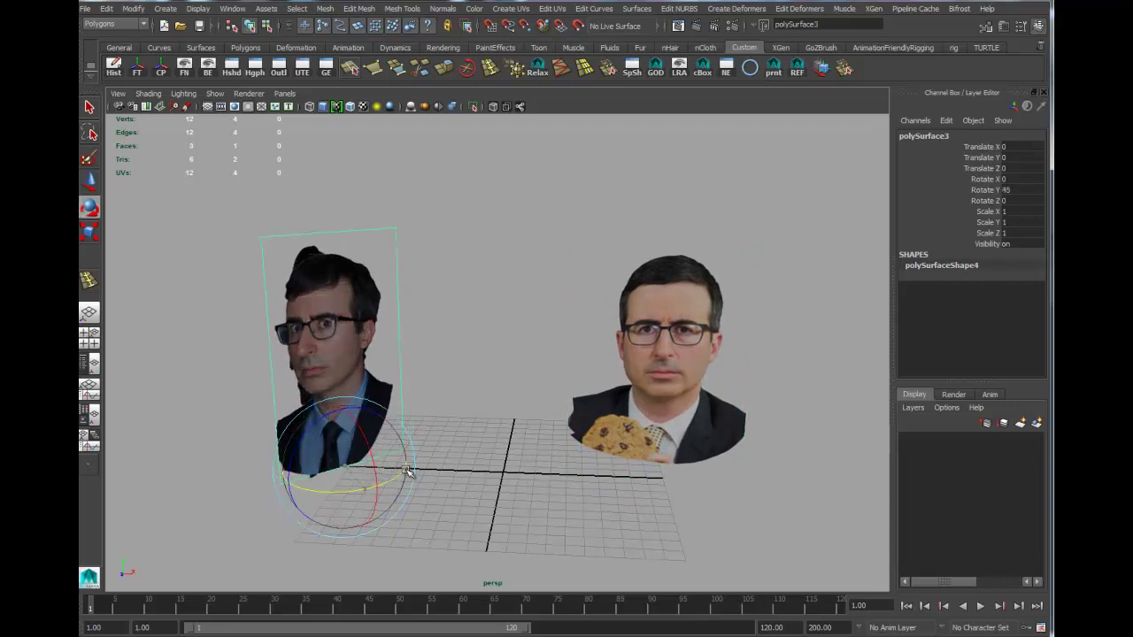
# Move the three-quarter view piece back between the profile and front pieces.
pyautogui.press('w')
pyautogui.moveTo(329, 491); pyautogui.dragTo(381, 390)
pyautogui.keyDown('alt'); pyautogui.moveTo(380, 389); pyautogui.dragTo(587, 496); pyautogui.keyUp('alt')
# In the front view, move the front piece along X to about -96.75 so the face sits near the grid's vertical centre line.
pyautogui.click(553, 414)
pyautogui.press('space')
pyautogui.press('f')
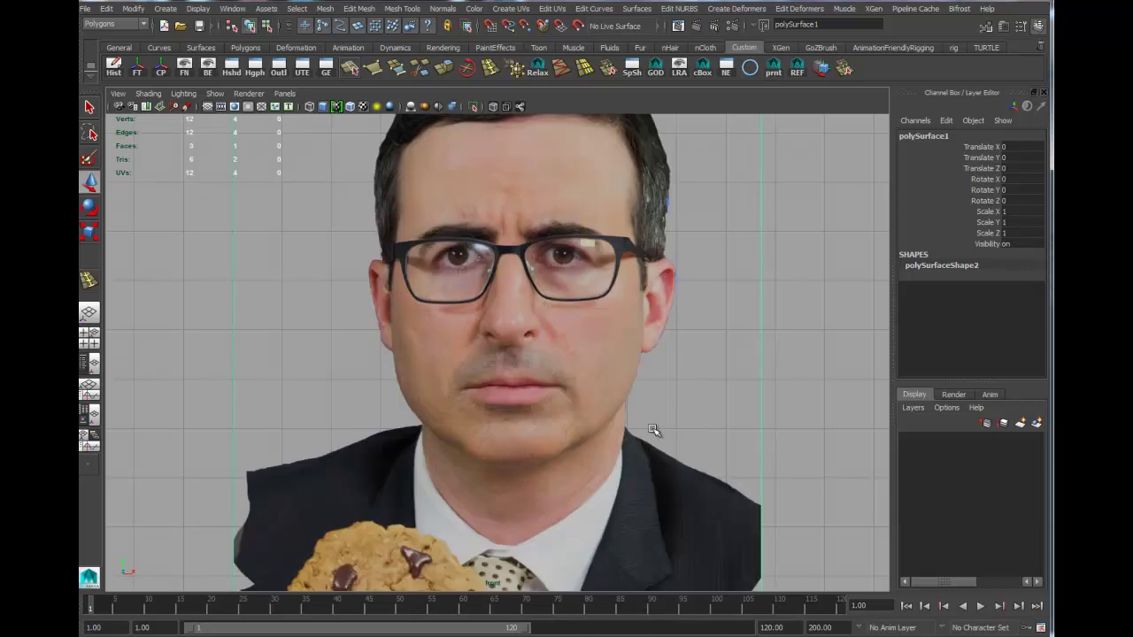
pyautogui.moveTo(633, 478); pyautogui.dragTo(435, 470)
pyautogui.scroll(3, 563, 458)
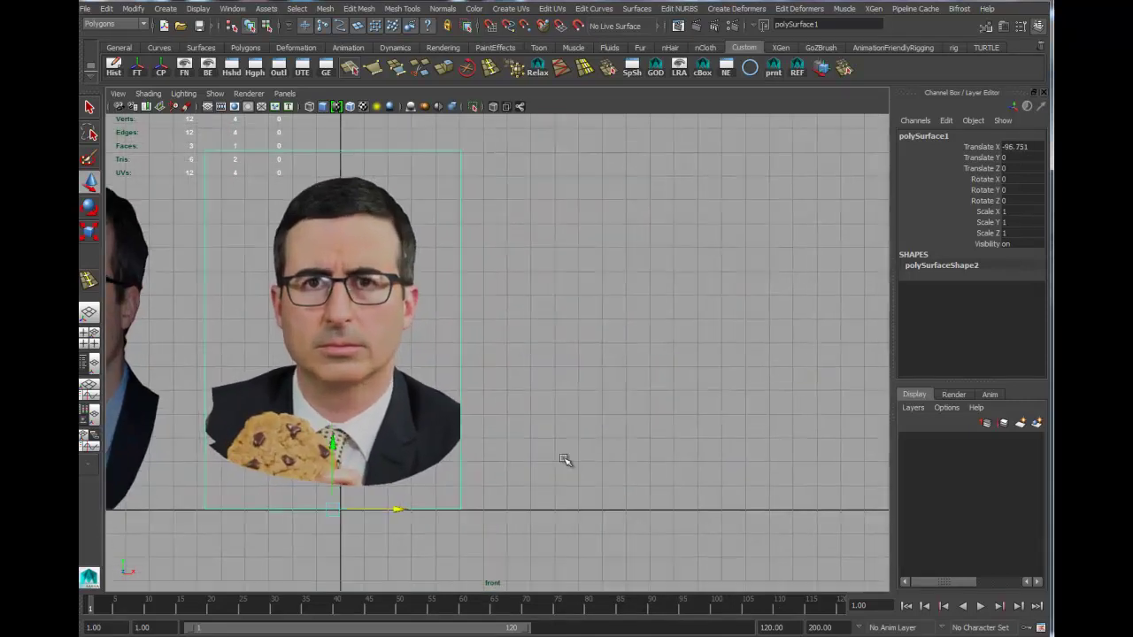
pyautogui.keyDown('alt'); pyautogui.moveTo(564, 457); pyautogui.dragTo(761, 460, button='middle'); pyautogui.keyUp('alt')
pyautogui.scroll(2, 594, 152)
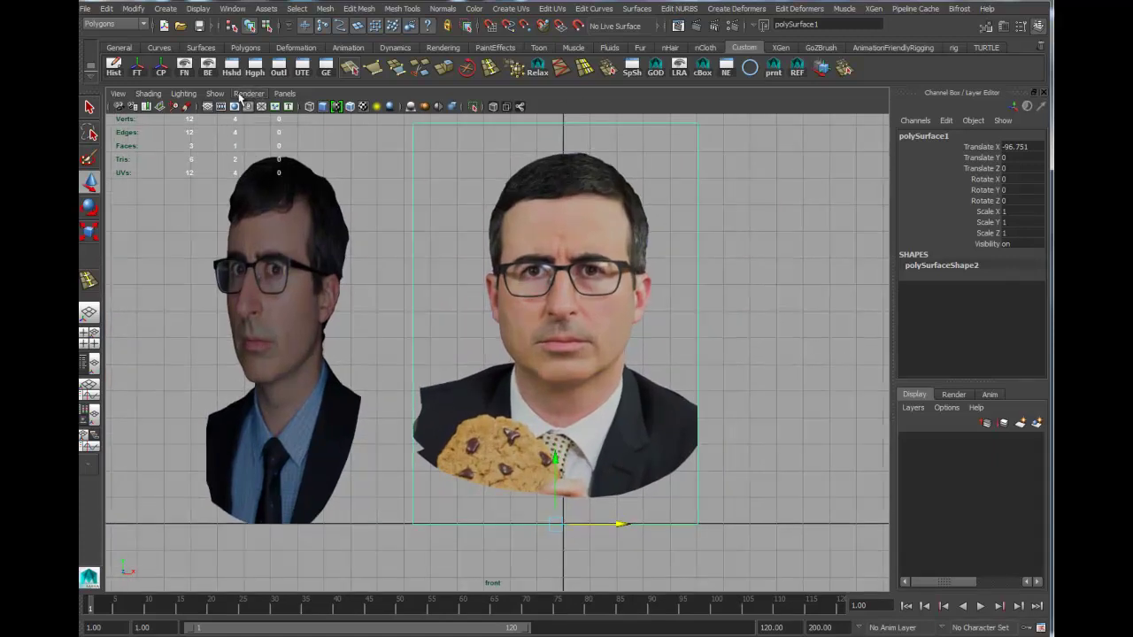
# Switch the front view to the Legacy Default Viewport renderer and fine-tune the front piece's X position to about -96.27, centring the face on the grid line.
pyautogui.click(238, 94)
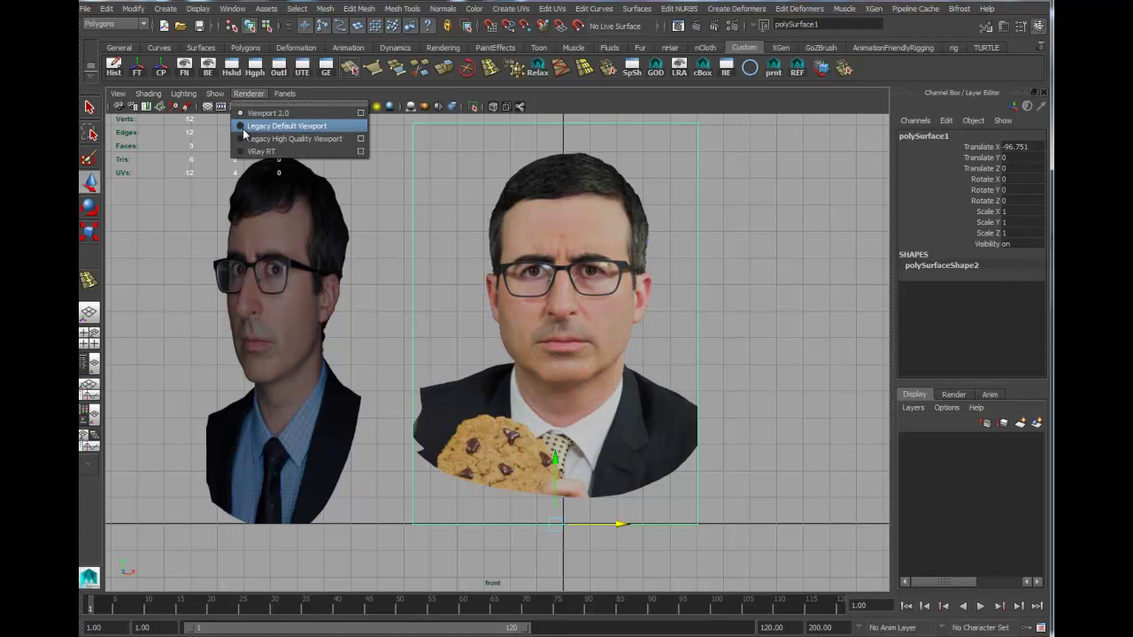
pyautogui.click(250, 132)
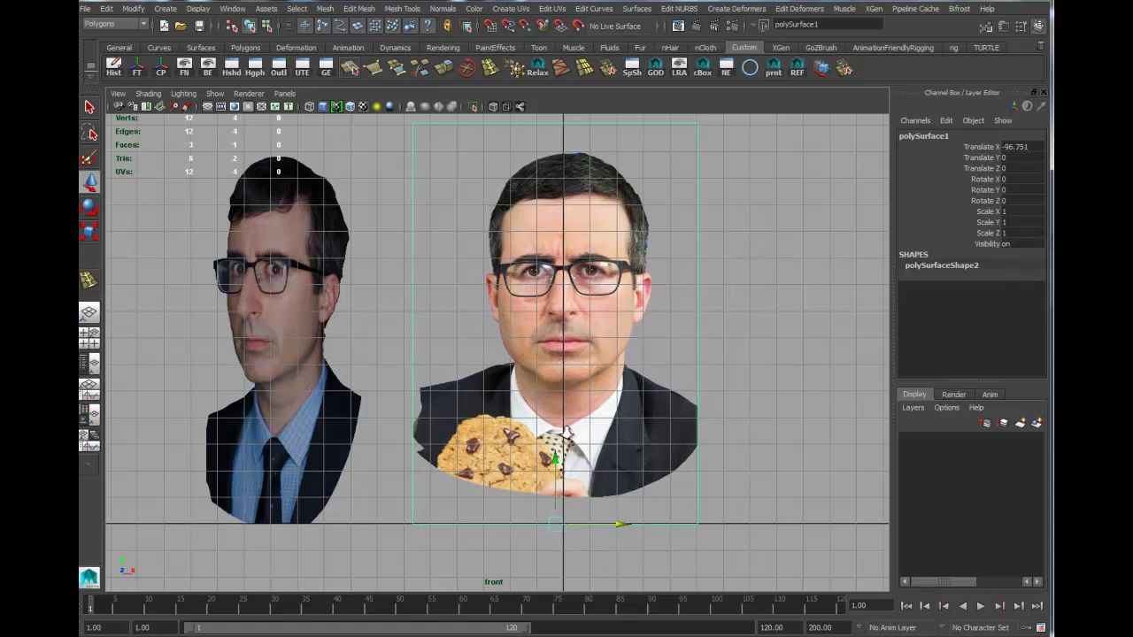
pyautogui.scroll(4, 677, 420)
pyautogui.moveTo(677, 412); pyautogui.dragTo(659, 413, button='middle')
pyautogui.scroll(2, 758, 448)
pyautogui.keyDown('alt'); pyautogui.moveTo(785, 467); pyautogui.dragTo(657, 409, button='middle'); pyautogui.keyUp('alt')
pyautogui.keyDown('alt'); pyautogui.moveTo(692, 337); pyautogui.dragTo(596, 451, button='middle'); pyautogui.keyUp('alt')
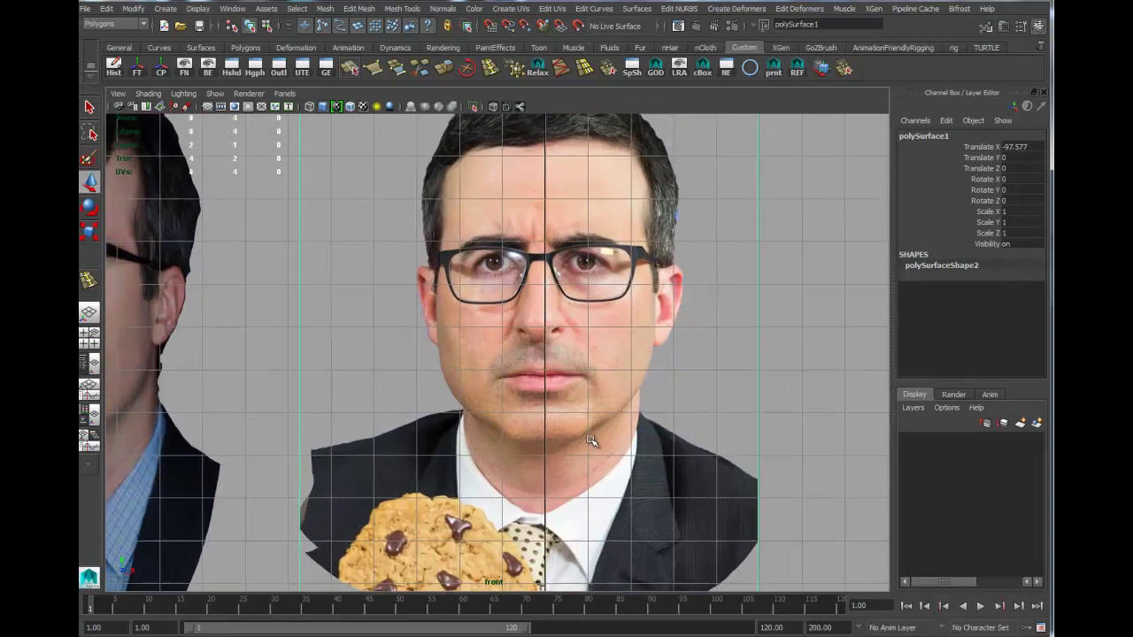
pyautogui.scroll(3, 808, 430)
pyautogui.moveTo(675, 341); pyautogui.dragTo(683, 347, button='middle')
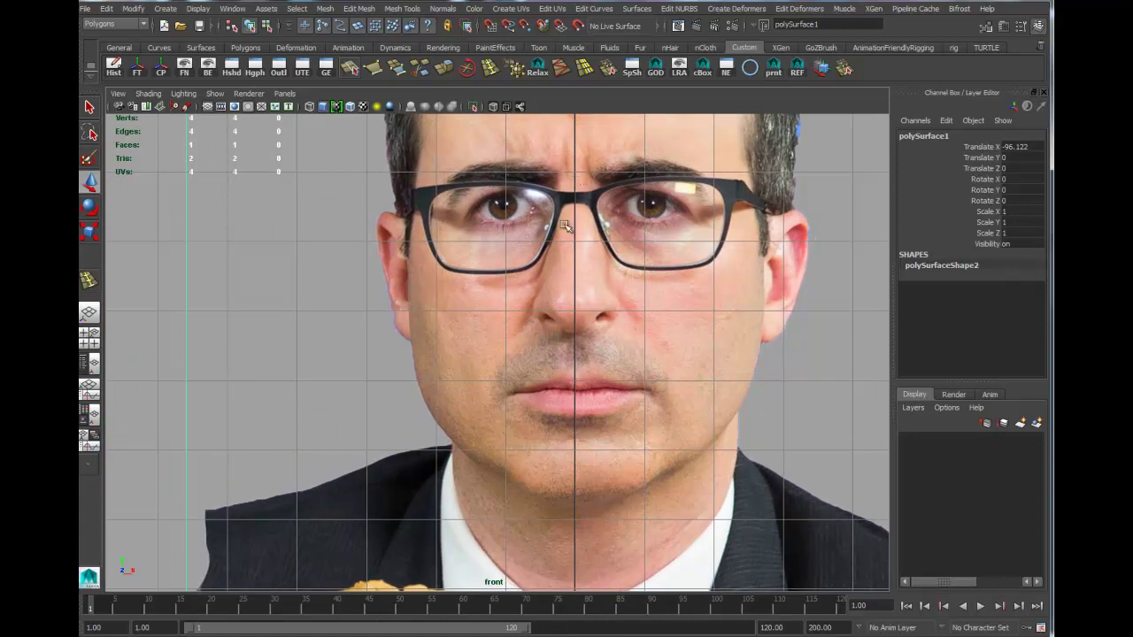
pyautogui.scroll(-5, 627, 362)
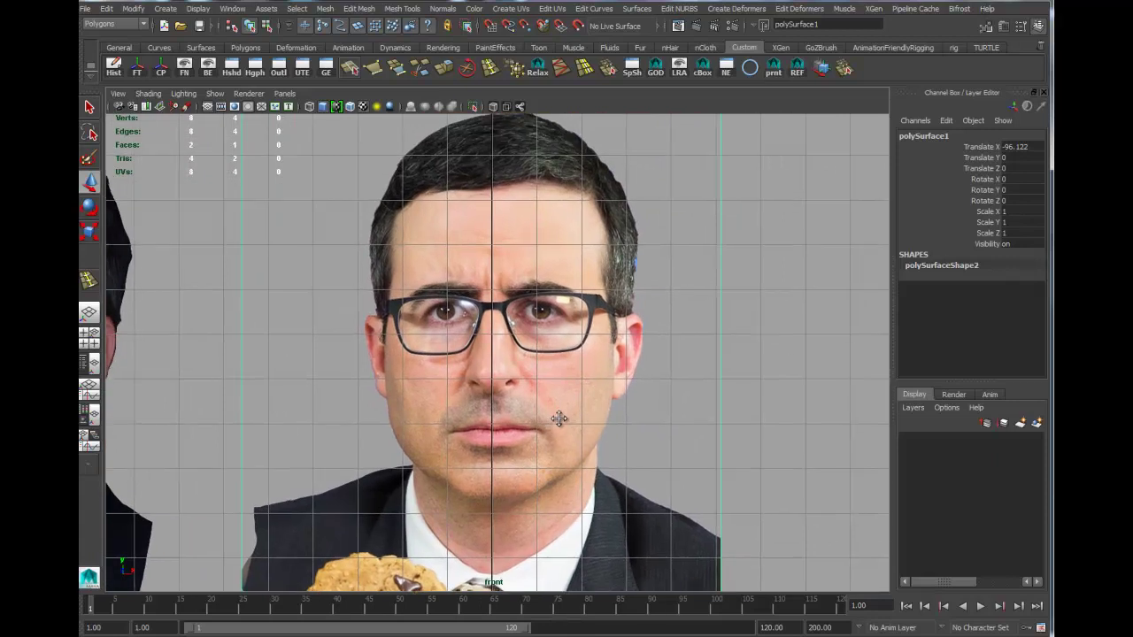
pyautogui.keyDown('alt'); pyautogui.moveTo(559, 419); pyautogui.dragTo(566, 410, button='middle'); pyautogui.keyUp('alt')
# Return to the perspective view and move the profile piece backward along the Z axis.
pyautogui.press('space')
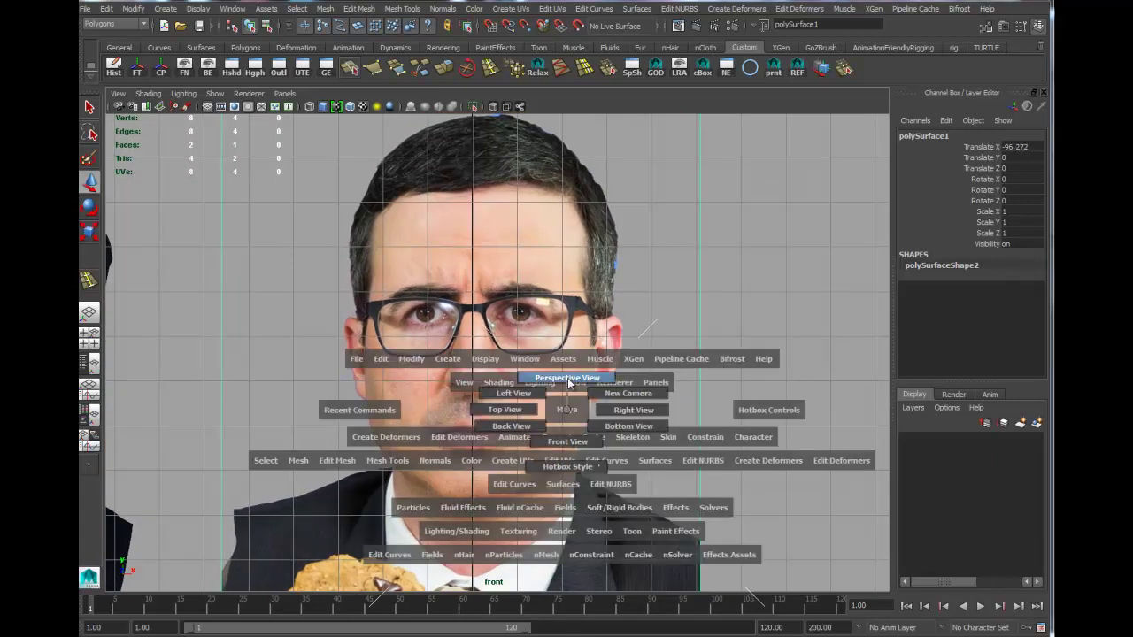
pyautogui.click(567, 390)
pyautogui.keyDown('alt'); pyautogui.moveTo(633, 431); pyautogui.dragTo(624, 423); pyautogui.keyUp('alt')
pyautogui.moveTo(624, 423); pyautogui.dragTo(673, 398, button='middle')
pyautogui.keyDown('alt'); pyautogui.moveTo(672, 398); pyautogui.dragTo(571, 444); pyautogui.keyUp('alt')
pyautogui.click(502, 437)
pyautogui.moveTo(522, 492); pyautogui.dragTo(614, 437)
# Turn off Double Sided in the render stats of the profile, three-quarter and front pieces.
pyautogui.hotkey('ctrl', 'a')
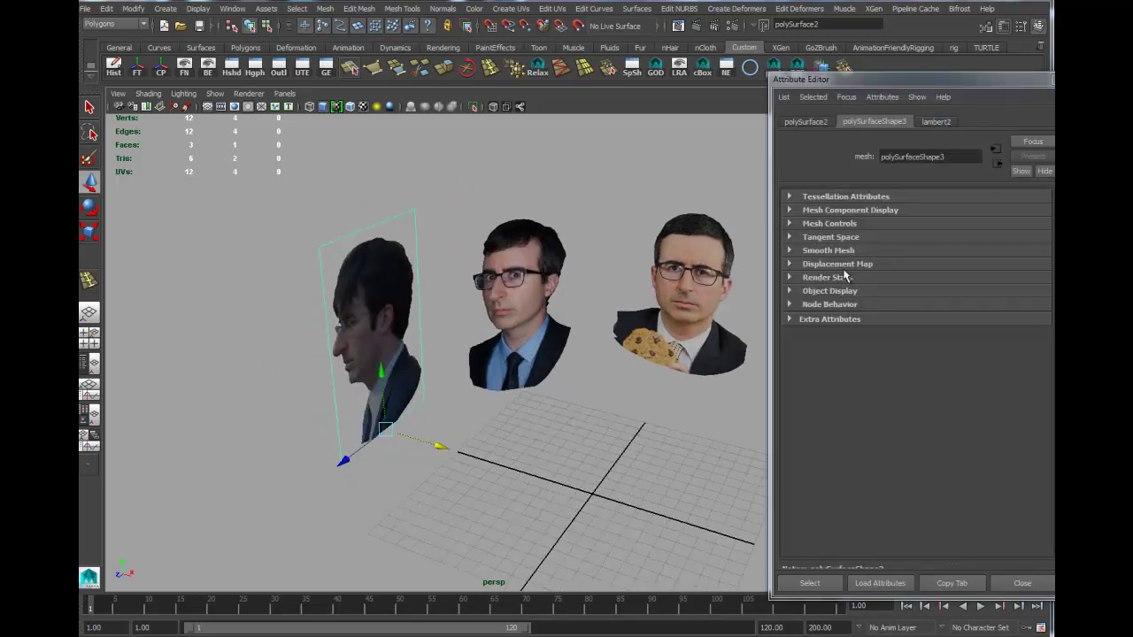
pyautogui.click(806, 278)
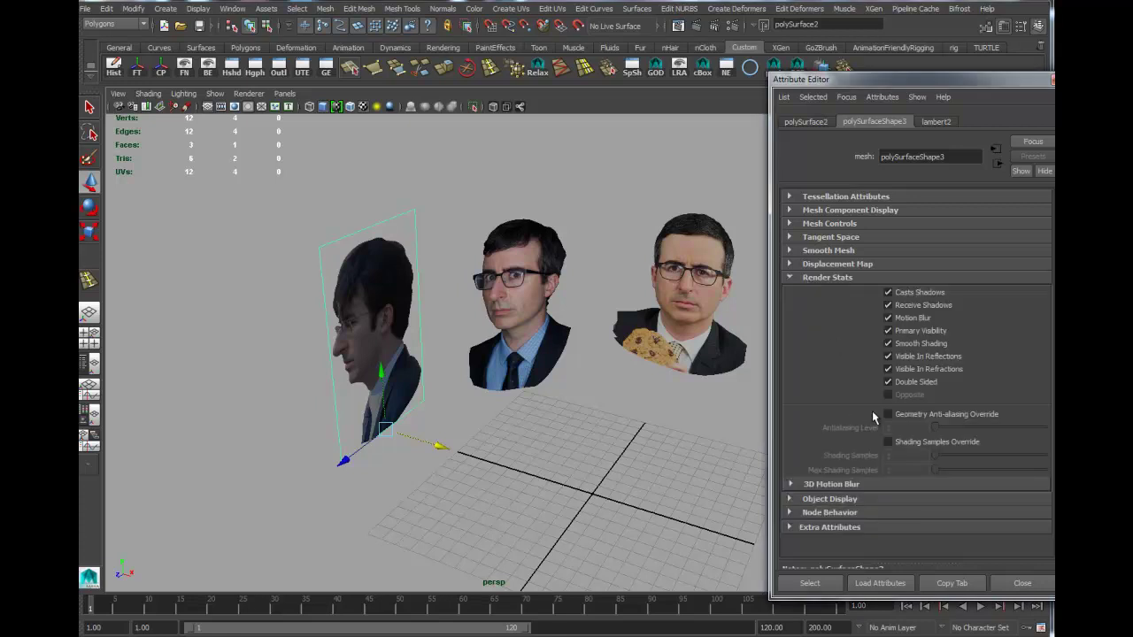
pyautogui.click(888, 382)
pyautogui.keyDown('alt'); pyautogui.moveTo(726, 382); pyautogui.dragTo(636, 377); pyautogui.keyUp('alt')
pyautogui.keyDown('alt'); pyautogui.moveTo(201, 399); pyautogui.dragTo(531, 318); pyautogui.keyUp('alt')
pyautogui.click(423, 335)
pyautogui.click(888, 382)
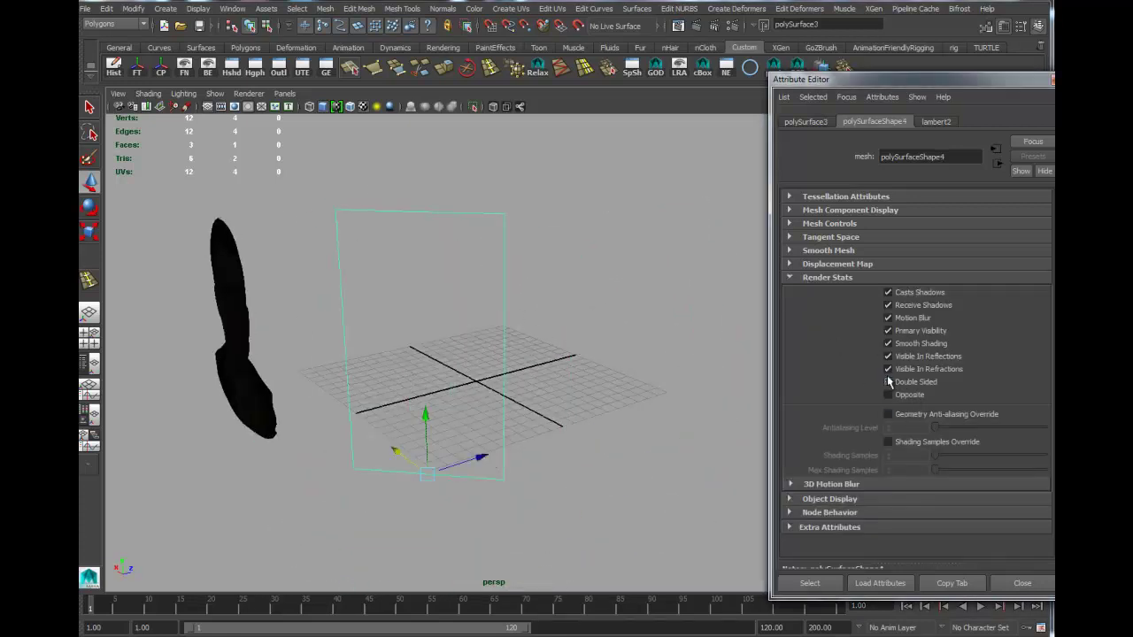
pyautogui.click(247, 353)
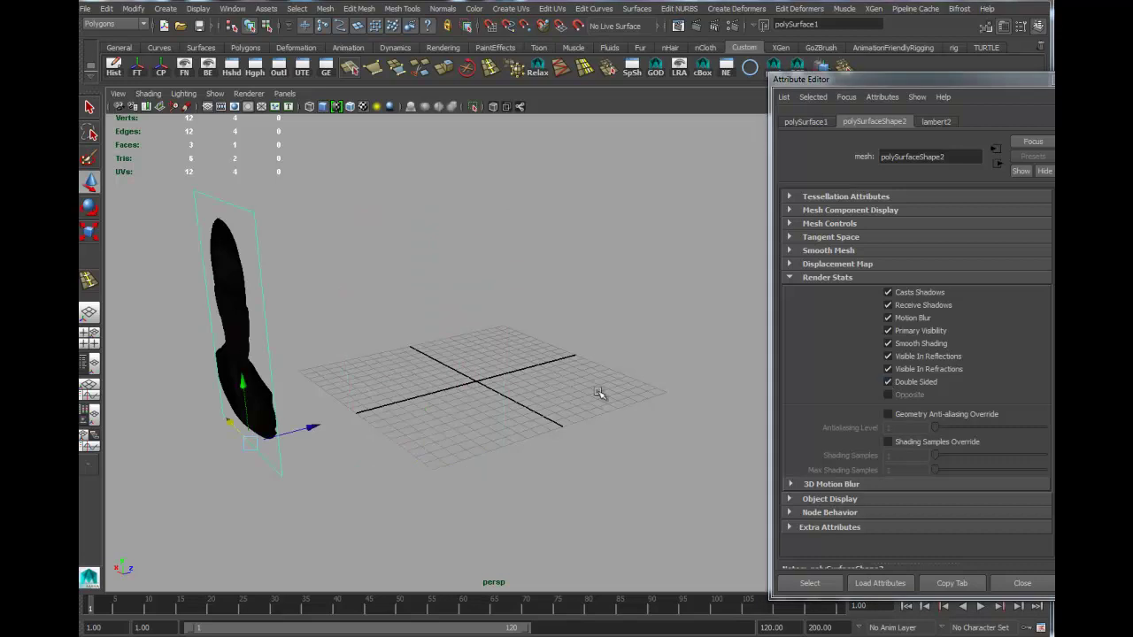
pyautogui.click(888, 382)
pyautogui.moveTo(519, 354)
pyautogui.keyDown('alt'); pyautogui.mouseDown()
pyautogui.moveTo(298, 360)
pyautogui.moveTo(525, 347)
pyautogui.mouseUp(); pyautogui.keyUp('alt')
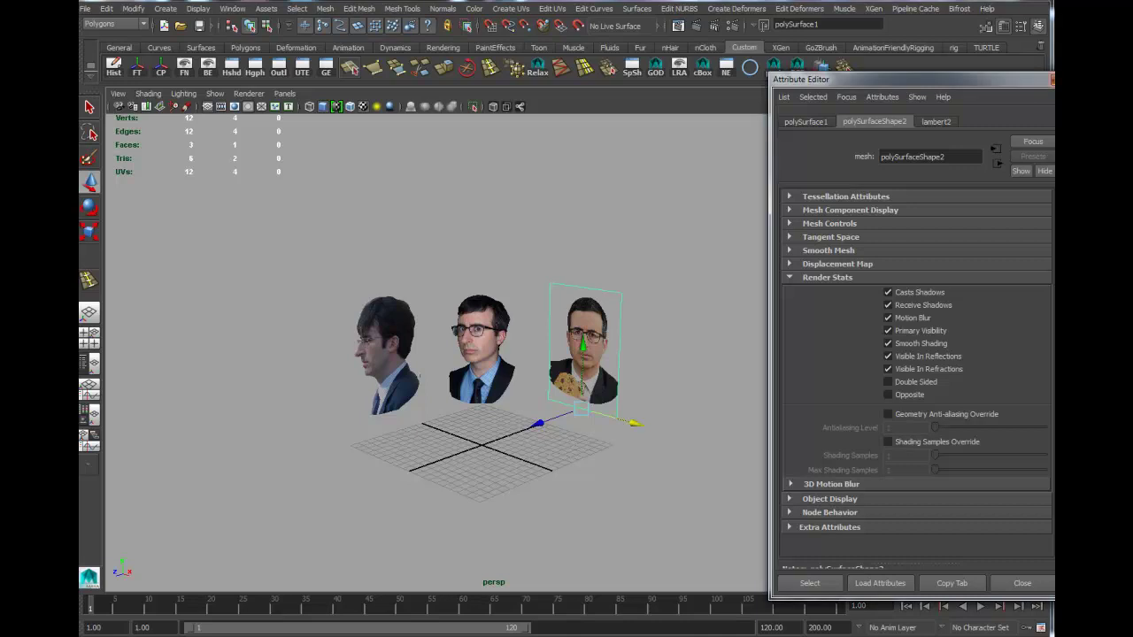
# Close the attribute settings, select all three reference pieces and freeze their transformations.
pyautogui.hotkey('ctrl', 'a')
pyautogui.moveTo(423, 264); pyautogui.dragTo(650, 399)
pyautogui.click(134, 73)
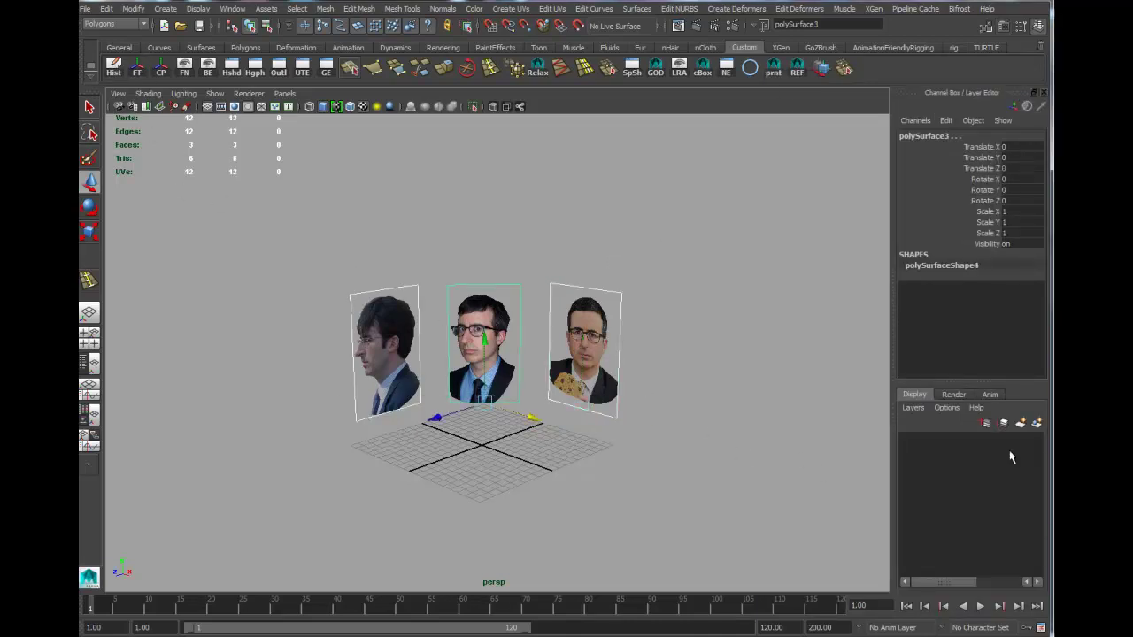
# Select the parent group of the three pieces and rename it REF_Grp.
pyautogui.press('Up')
pyautogui.click(931, 136)
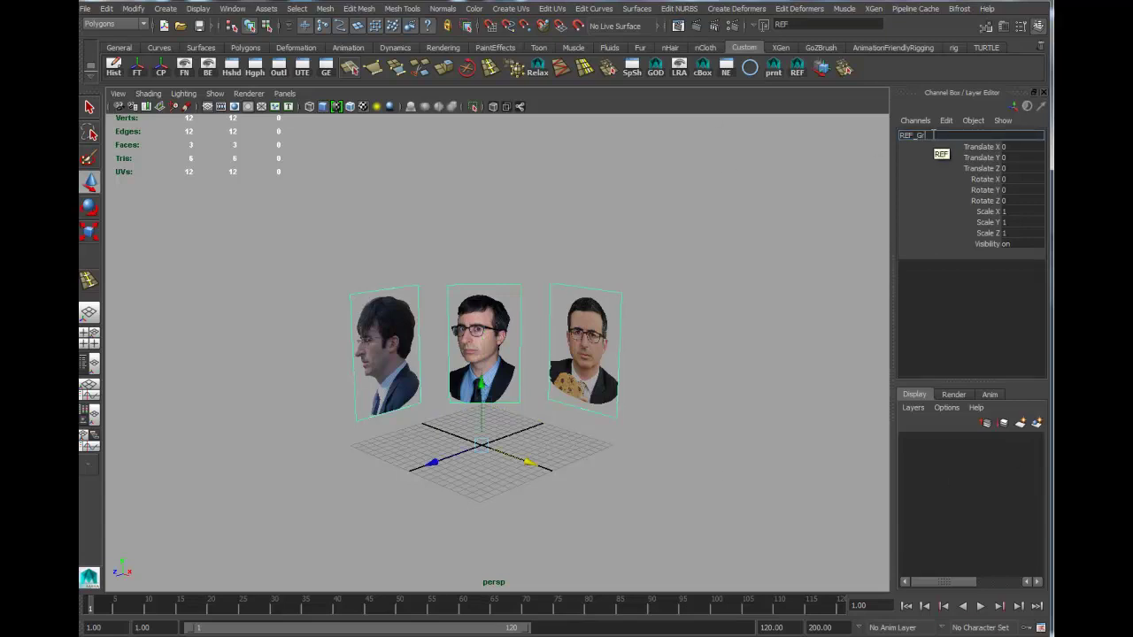
pyautogui.press('Return')
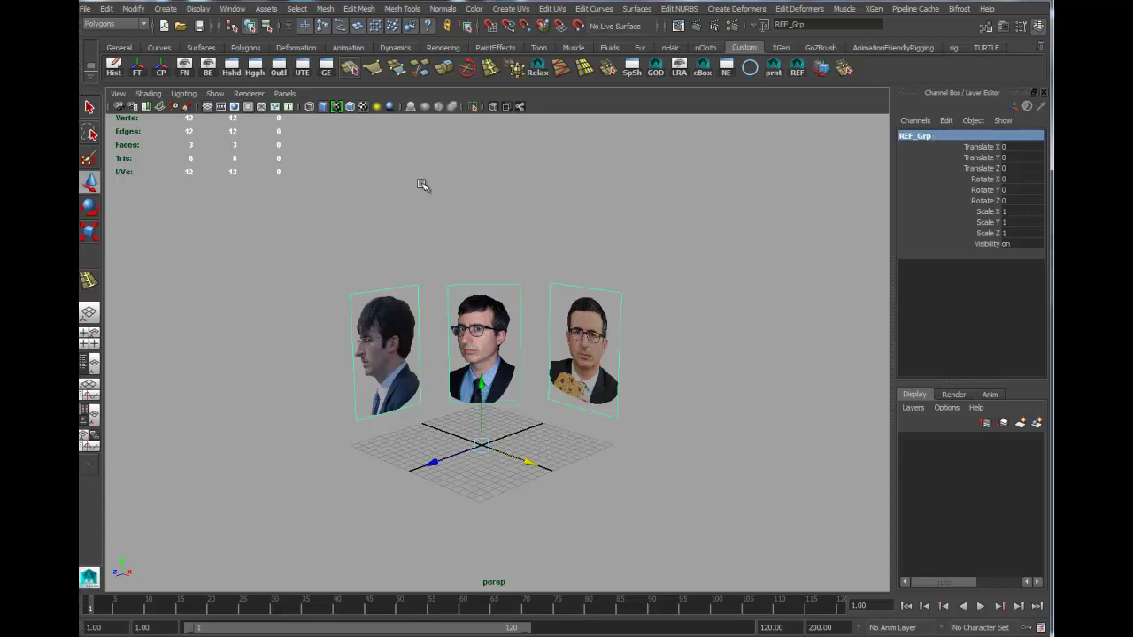
# Select the three pieces inside the group and rename them together with the numbered base name REF.
pyautogui.press('Down')
pyautogui.click(852, 26)
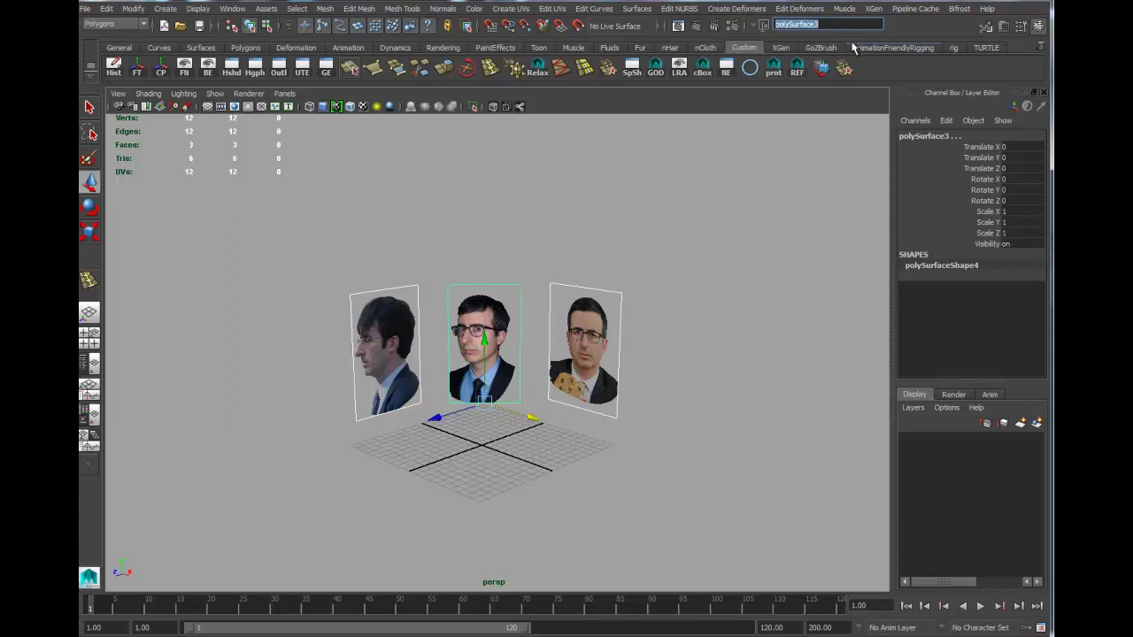
pyautogui.write('REF3')
pyautogui.press('Return')
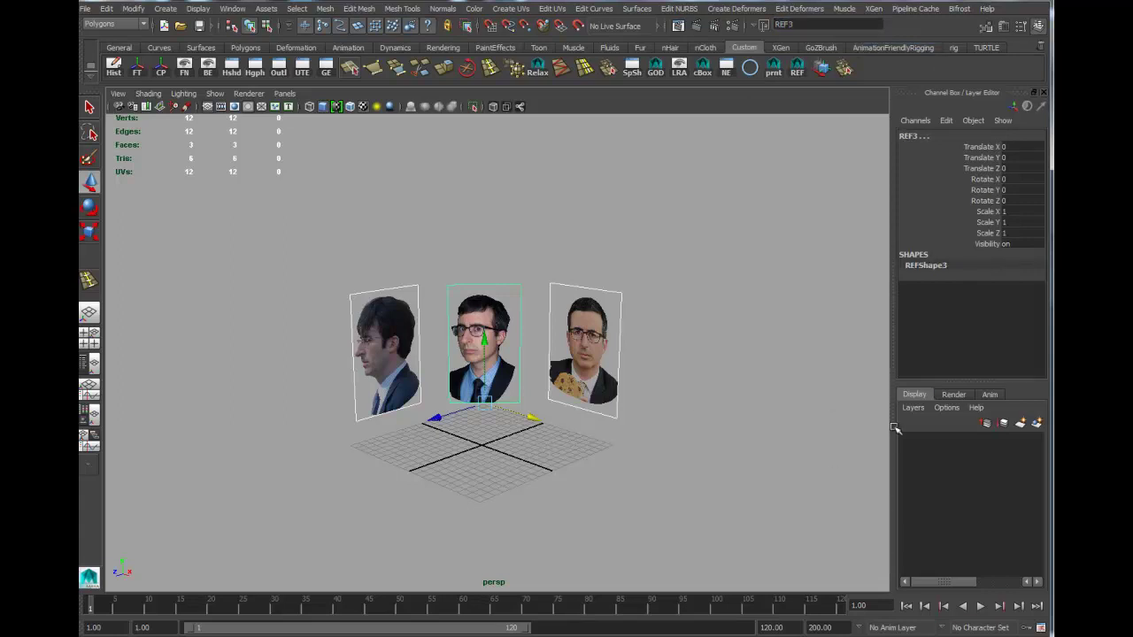
# Select REF_Grp, put it in a new display layer and name the layer REF_Layer.
pyautogui.press('Up')
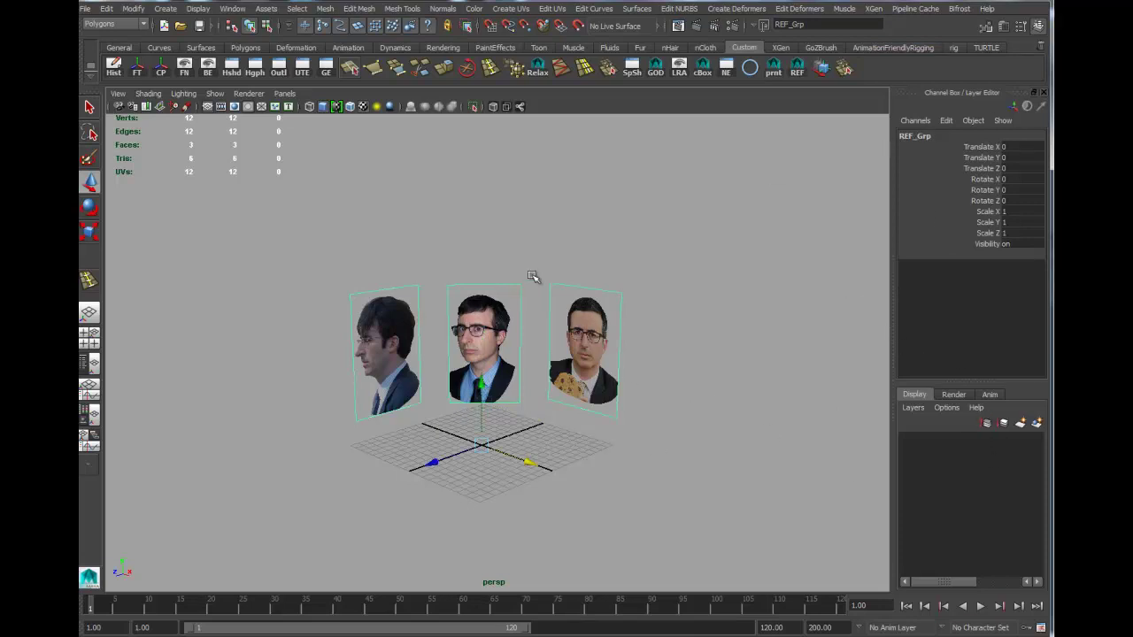
pyautogui.click(508, 356)
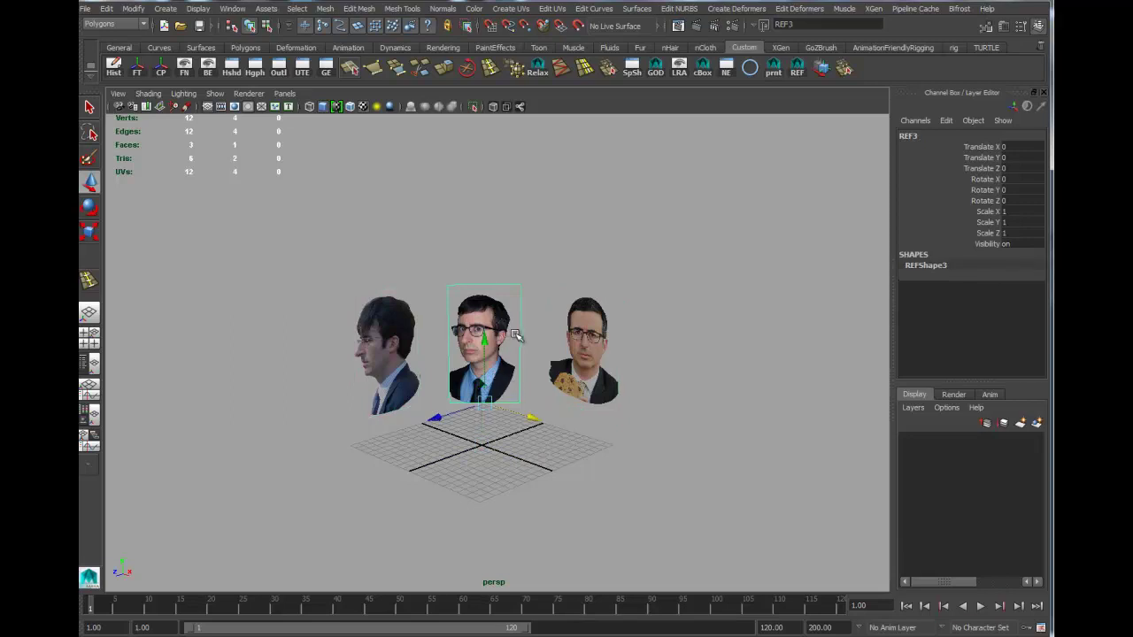
pyautogui.press('Up')
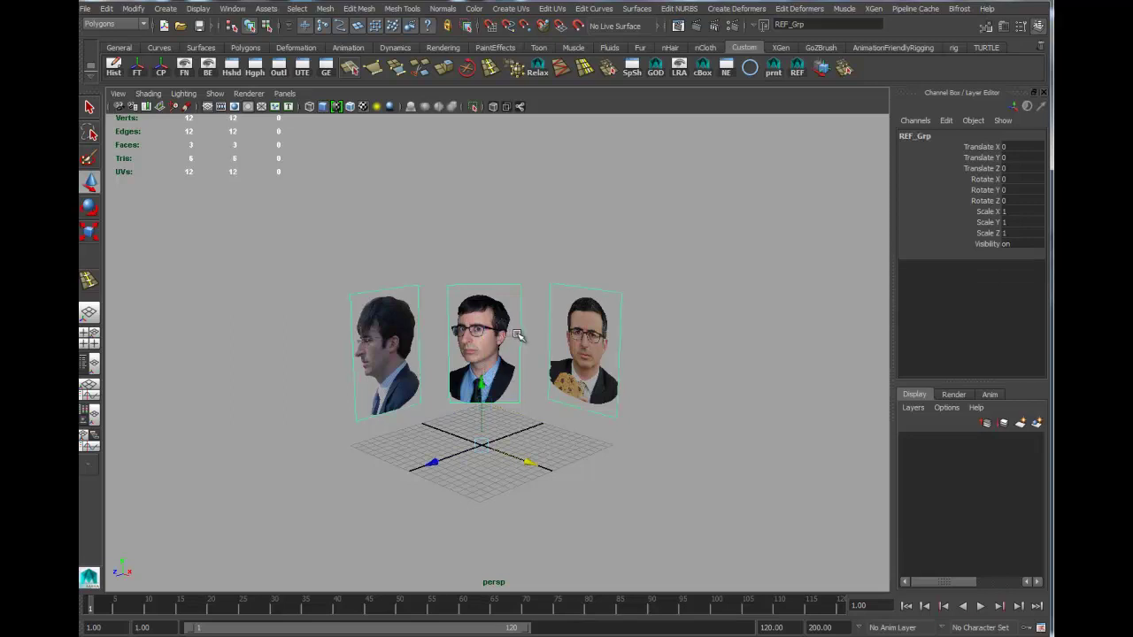
pyautogui.click(1037, 424)
pyautogui.doubleClick(964, 446)
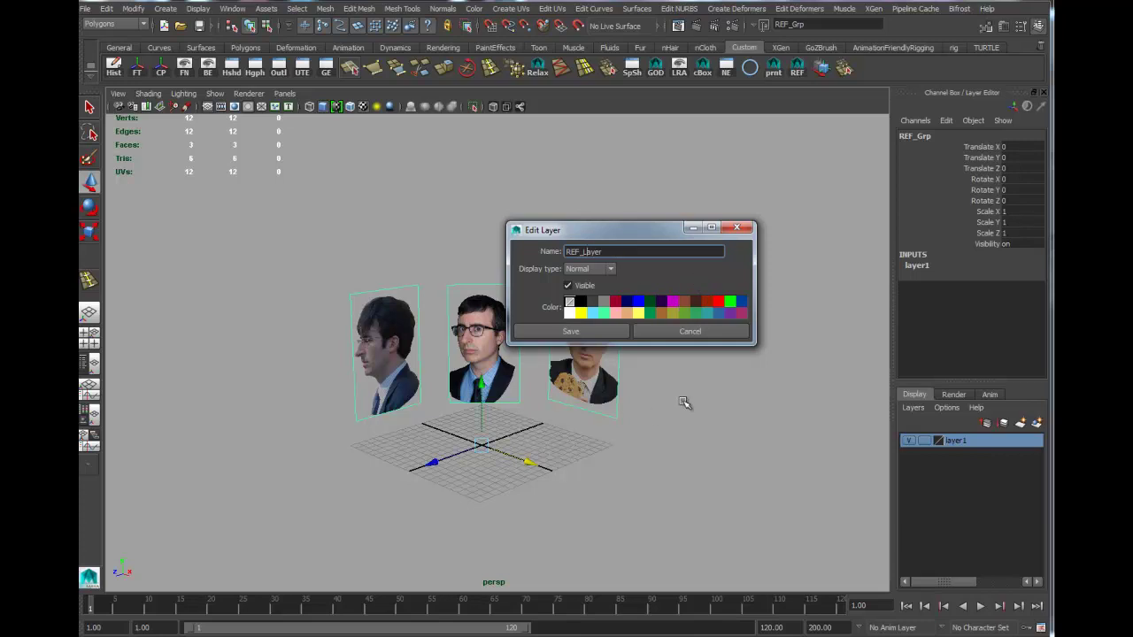
pyautogui.click(596, 335)
pyautogui.keyDown('alt'); pyautogui.moveTo(501, 467); pyautogui.dragTo(478, 475); pyautogui.keyUp('alt')
pyautogui.keyDown('alt'); pyautogui.moveTo(478, 475); pyautogui.dragTo(603, 457, button='right'); pyautogui.keyUp('alt')
pyautogui.keyDown('alt'); pyautogui.moveTo(605, 457); pyautogui.dragTo(631, 452); pyautogui.keyUp('alt')
pyautogui.keyDown('alt'); pyautogui.moveTo(453, 452); pyautogui.dragTo(466, 445); pyautogui.keyUp('alt')
pyautogui.keyDown('alt'); pyautogui.moveTo(560, 399); pyautogui.dragTo(596, 433); pyautogui.keyUp('alt')
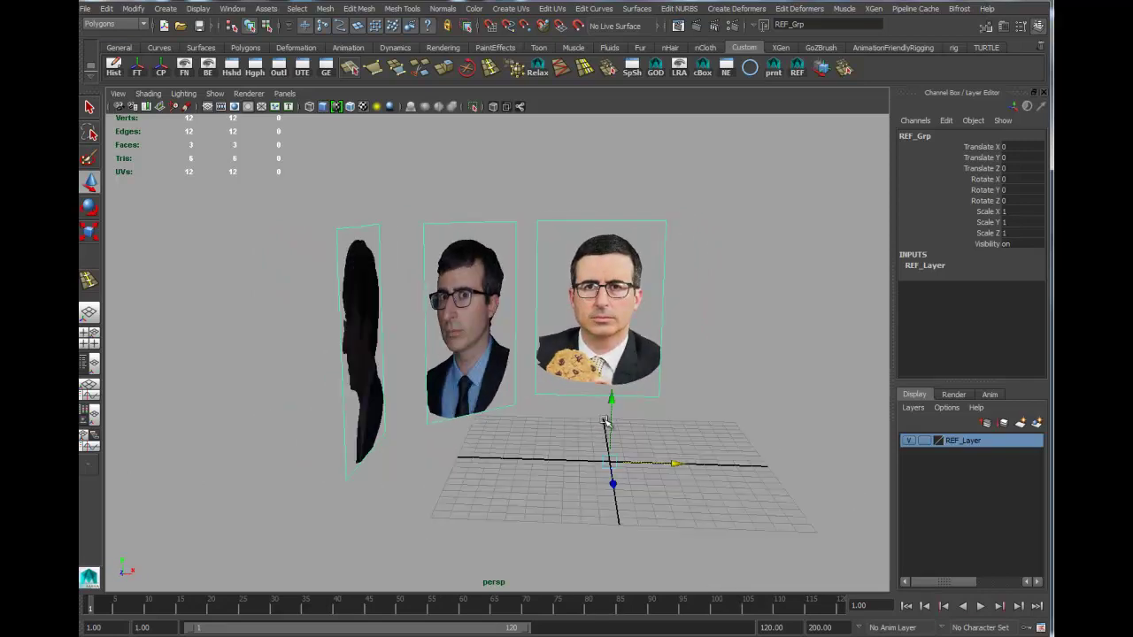
# Save the scene as Joliver01_SetUp in Maya ASCII format in the project's scenes folder.
pyautogui.click(86, 9)
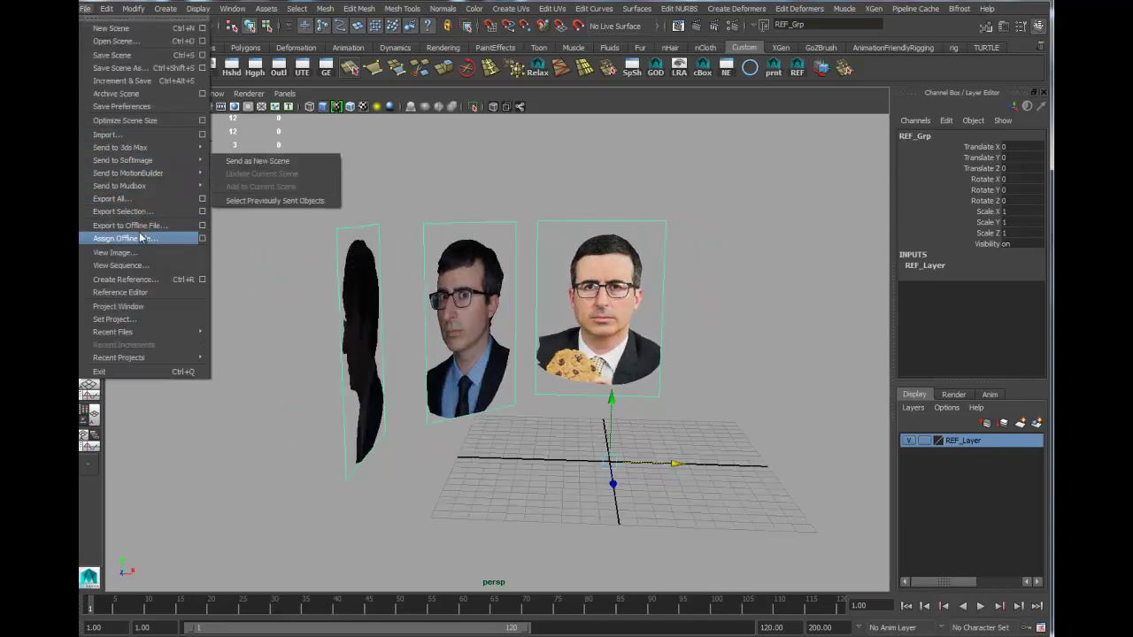
pyautogui.click(124, 68)
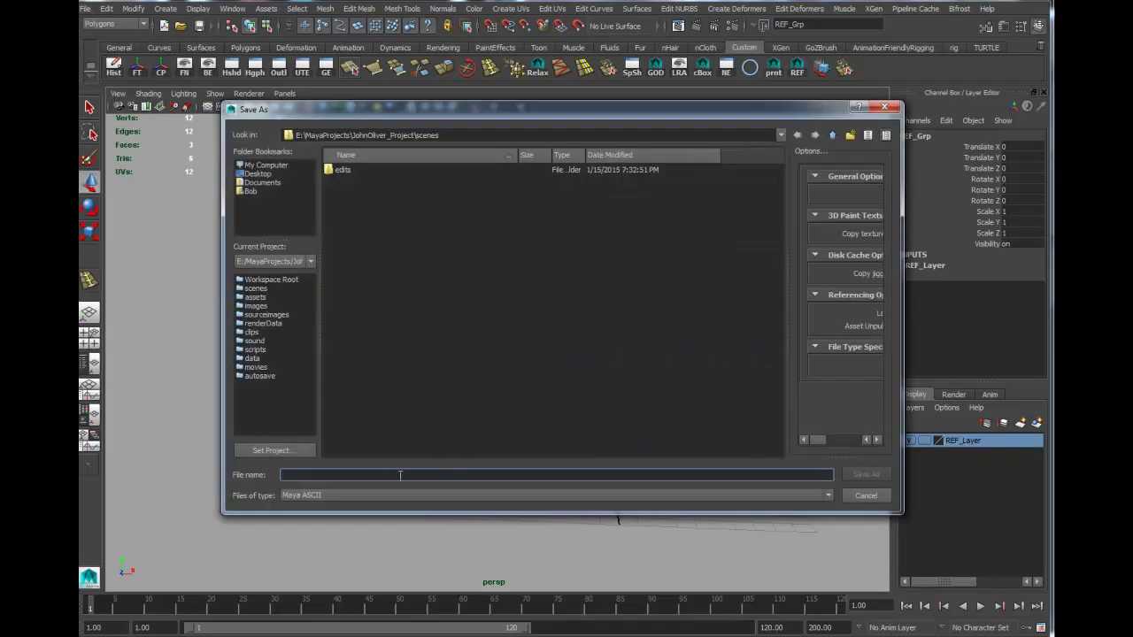
pyautogui.write('Joliver01_SetUp')
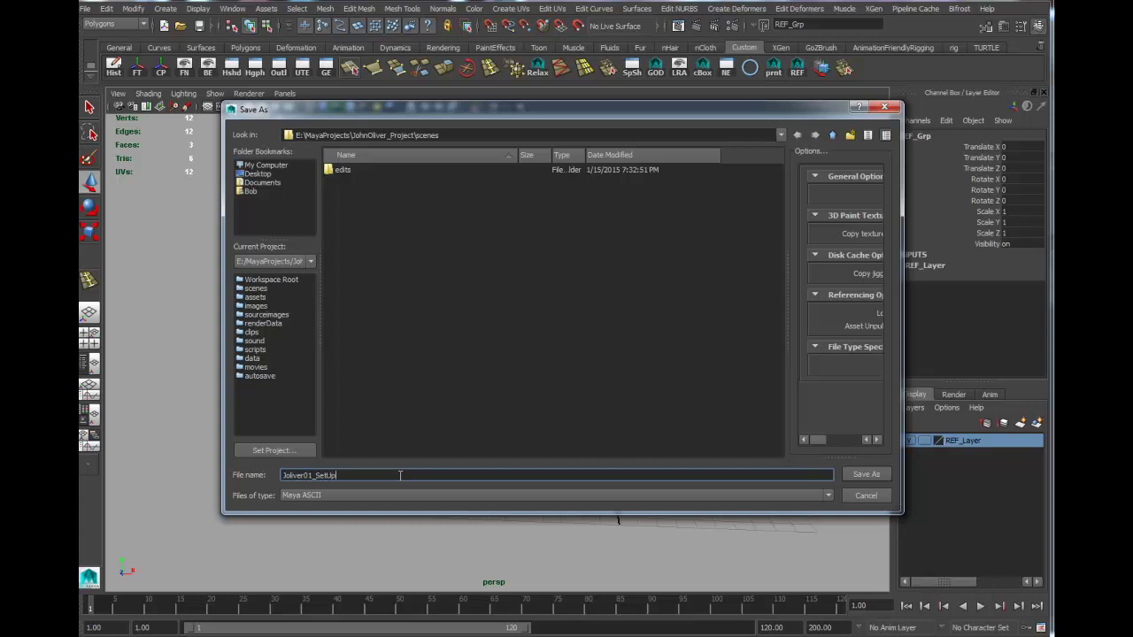
pyautogui.press('Return')
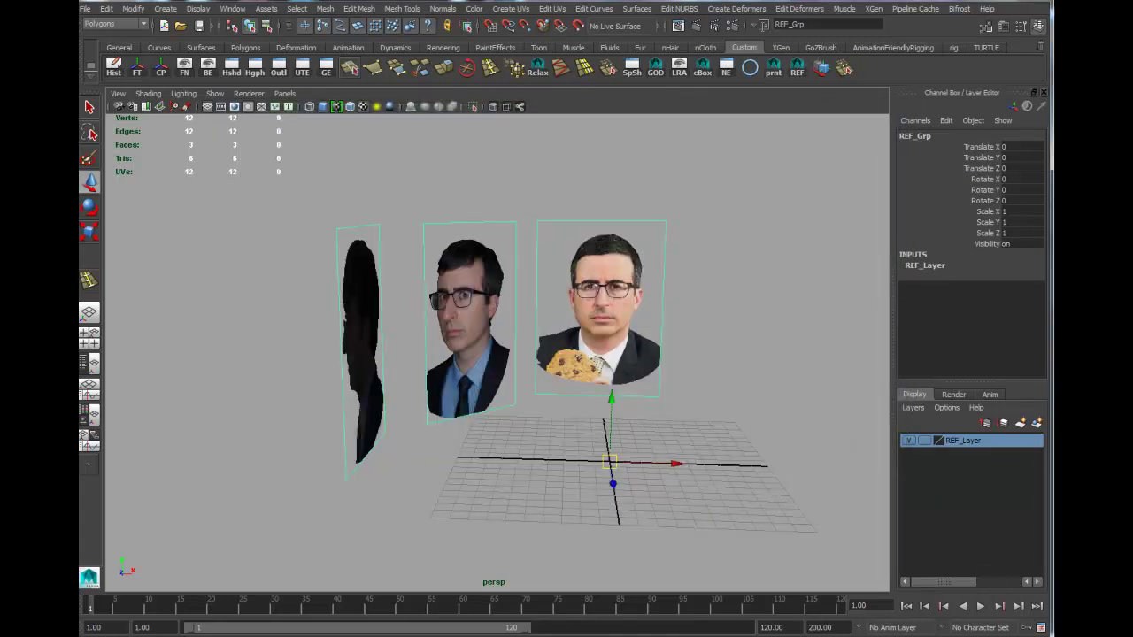
pyautogui.keyDown('alt'); pyautogui.moveTo(694, 378); pyautogui.dragTo(693, 409); pyautogui.keyUp('alt')
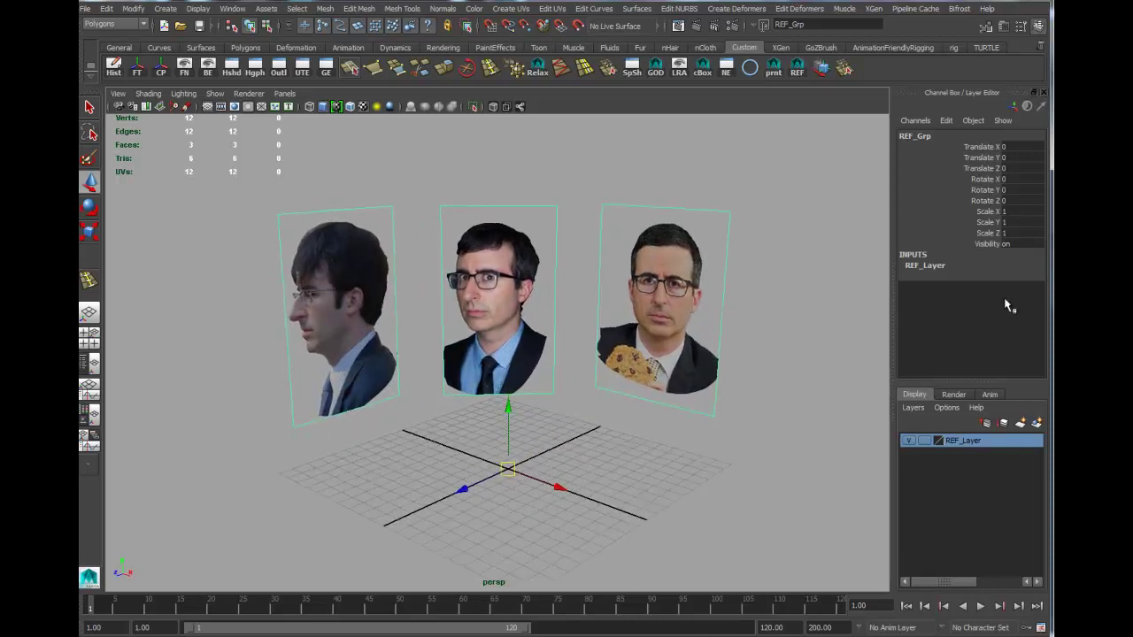